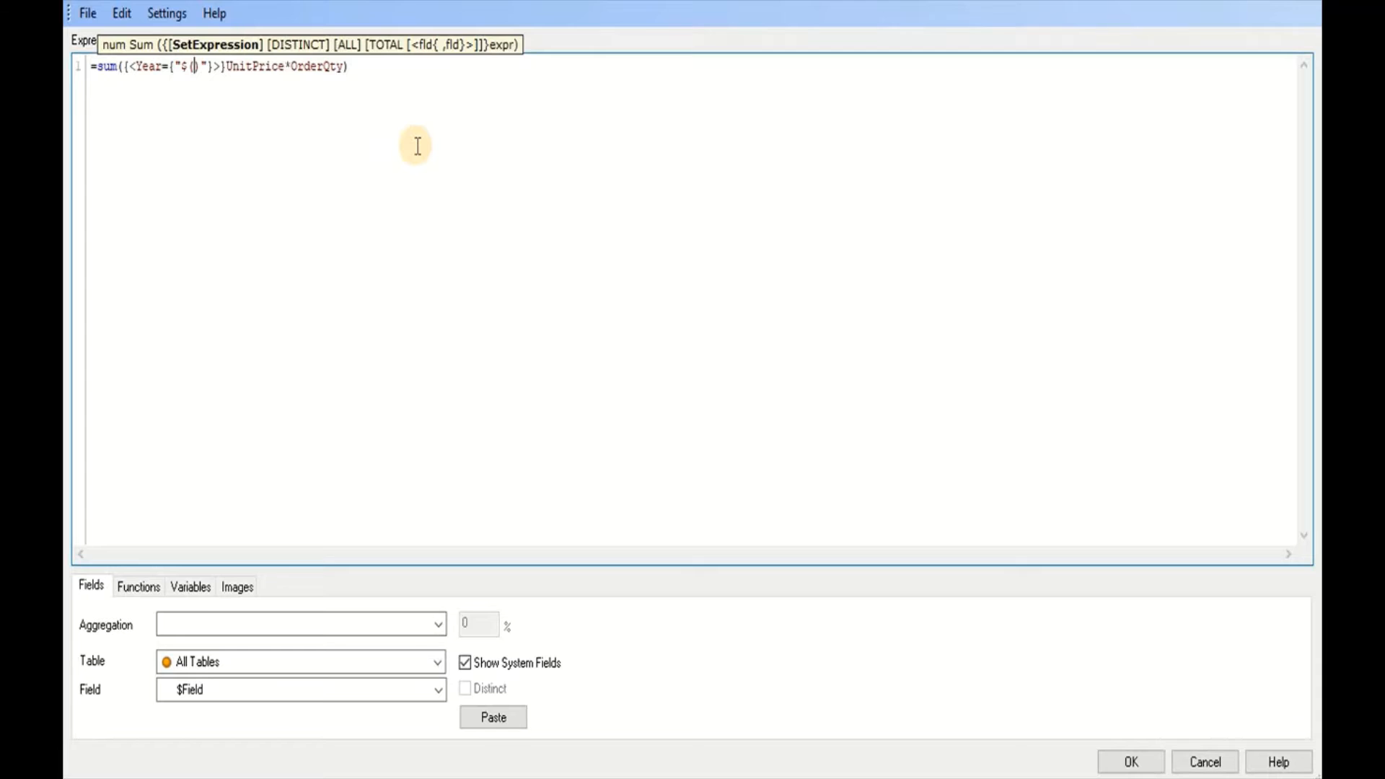
Complete the sum's Year set modifier with "$(=MAX(Year))" and apply the expression to the text object
{"action": "type", "text": "()"}
{"action": "key", "text": "Left"}
{"action": "type", "text": "Year"}
{"action": "key", "text": "BackSpace"}
{"action": "key", "text": "BackSpace"}
{"action": "key", "text": "BackSpace"}
{"action": "key", "text": "BackSpace"}
{"action": "type", "text": "y"}
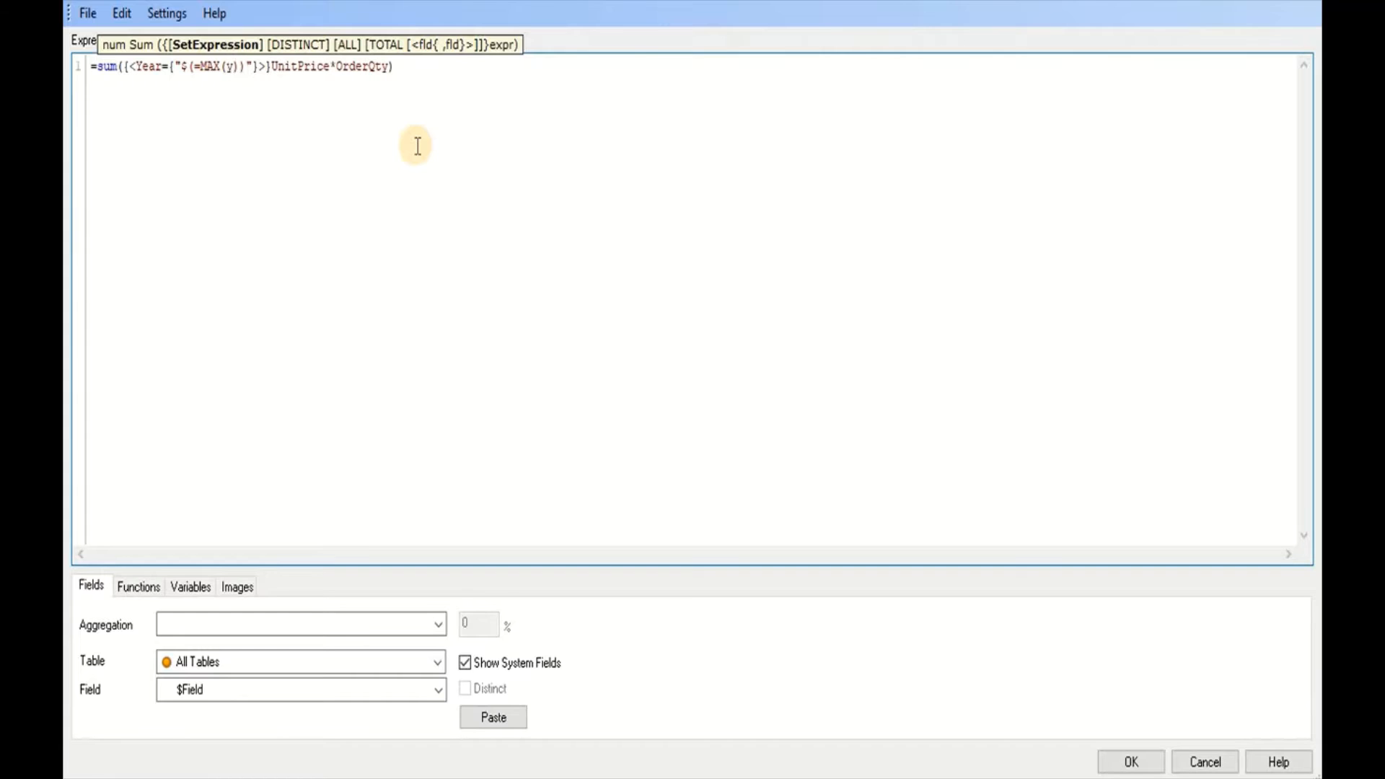
{"action": "key", "text": "BackSpace"}
{"action": "type", "text": "Year"}
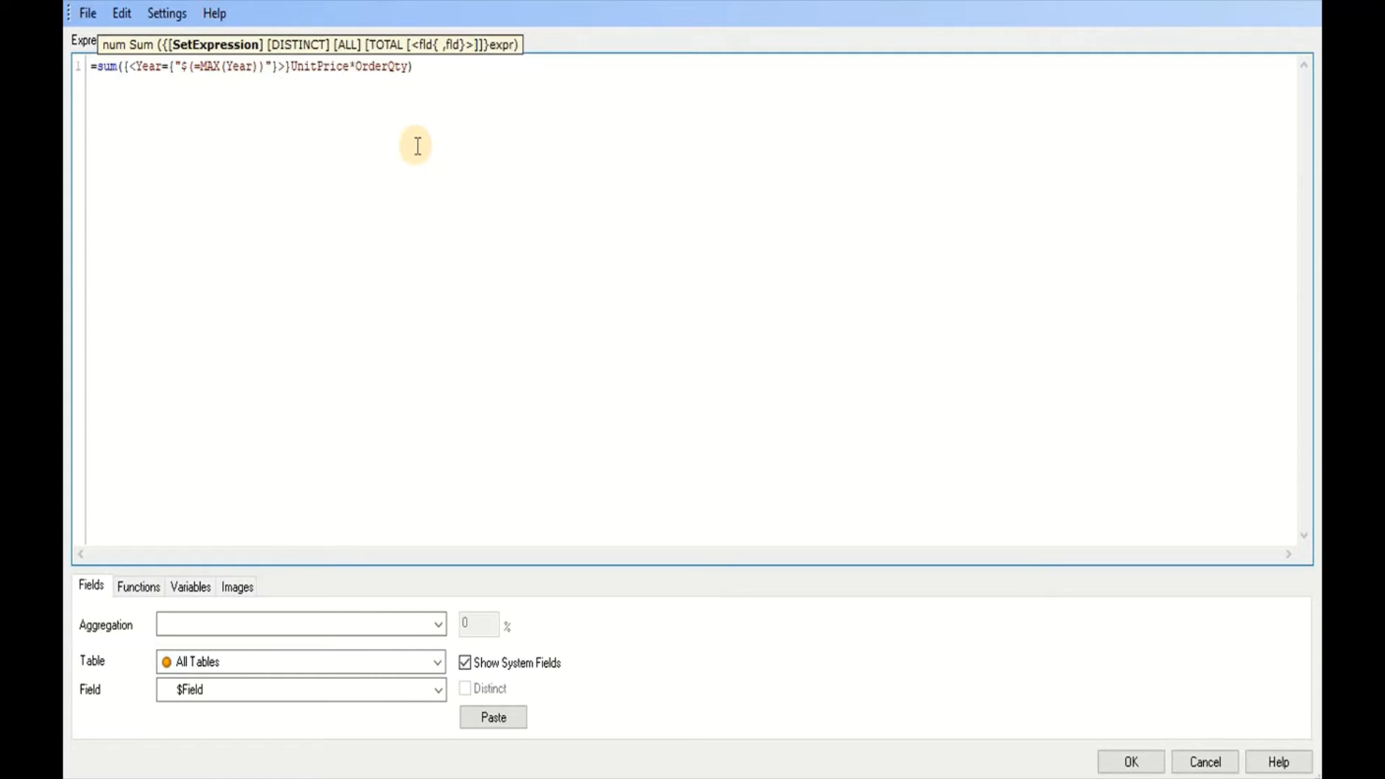
{"action": "type", "text": ")"}
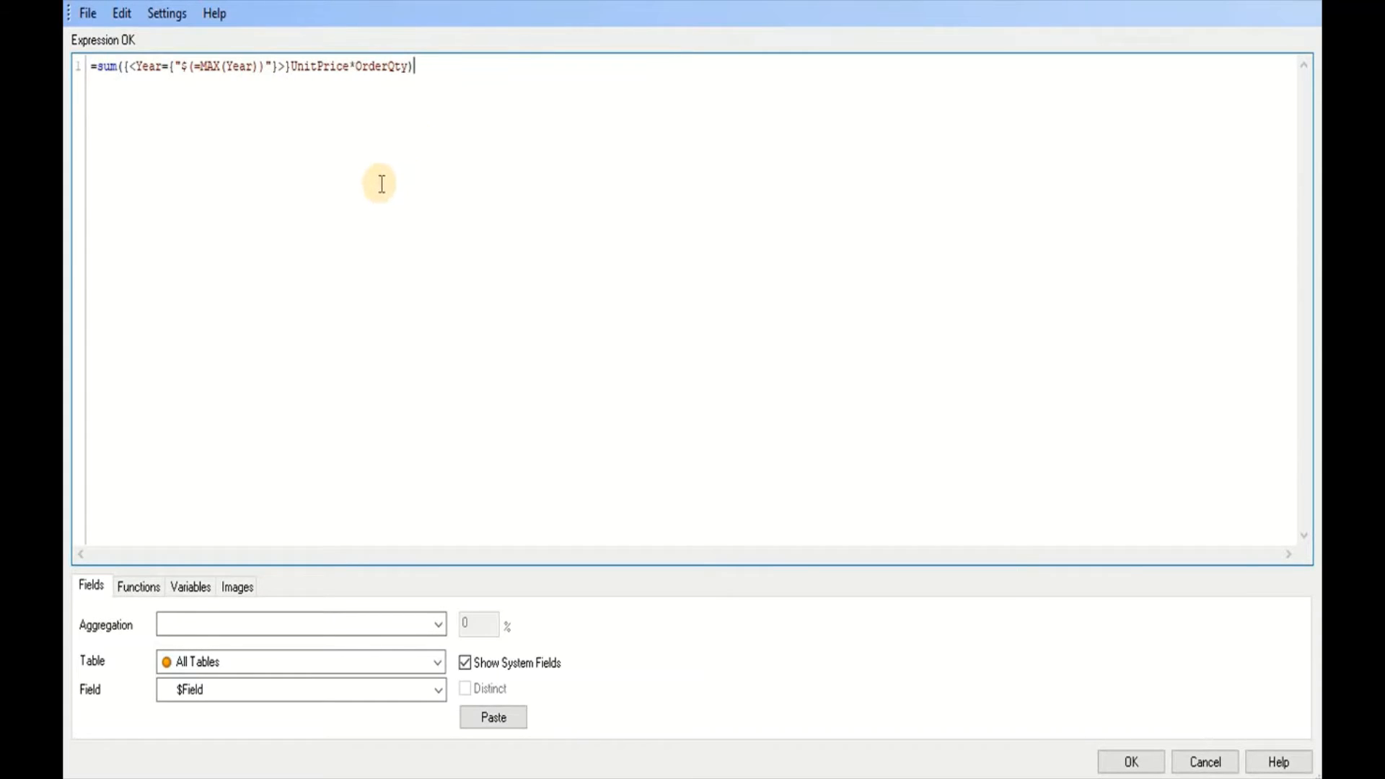
{"action": "left_click", "coordinate": [1137, 762]}
{"action": "left_click", "coordinate": [871, 656]}
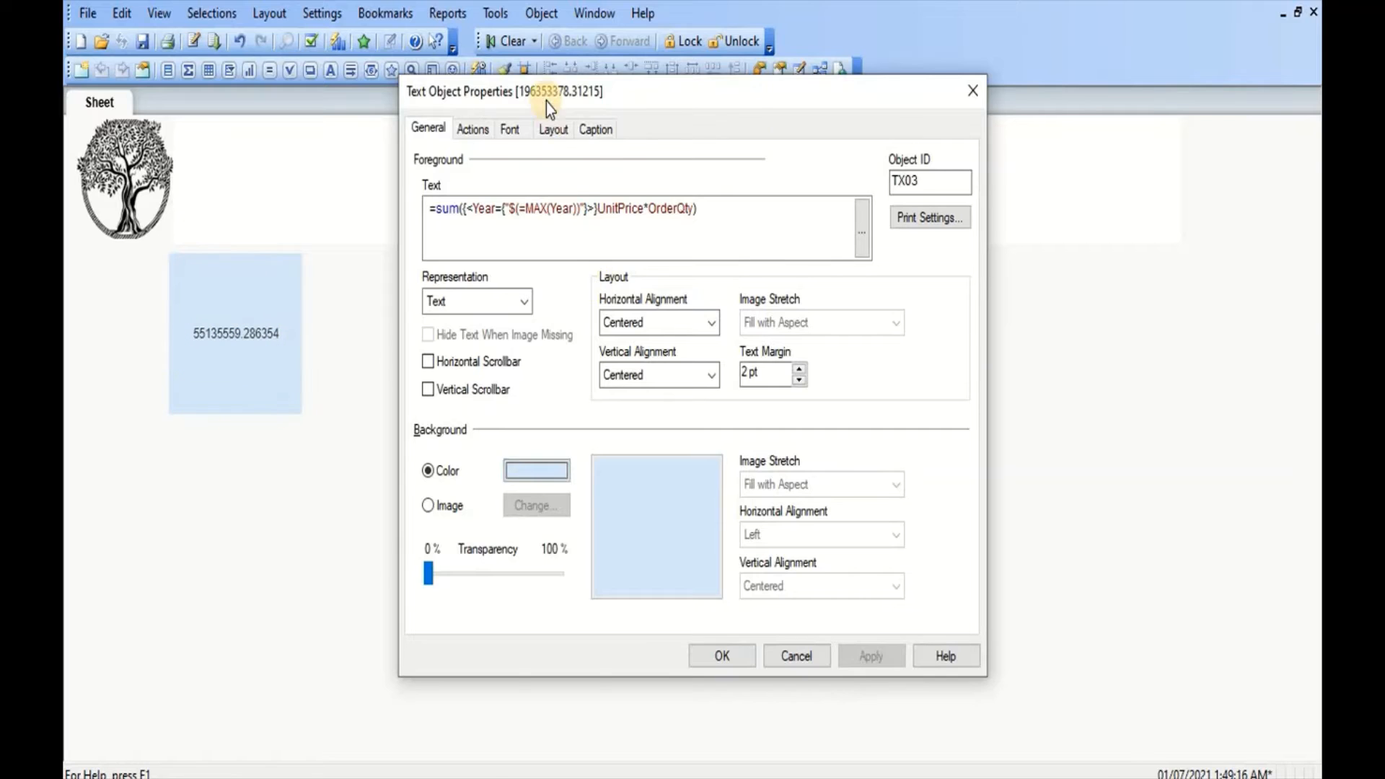
Set the text object's background to a fixed solid white and apply the change
{"action": "left_click_drag", "start_coordinate": [549, 96], "coordinate": [661, 252]}
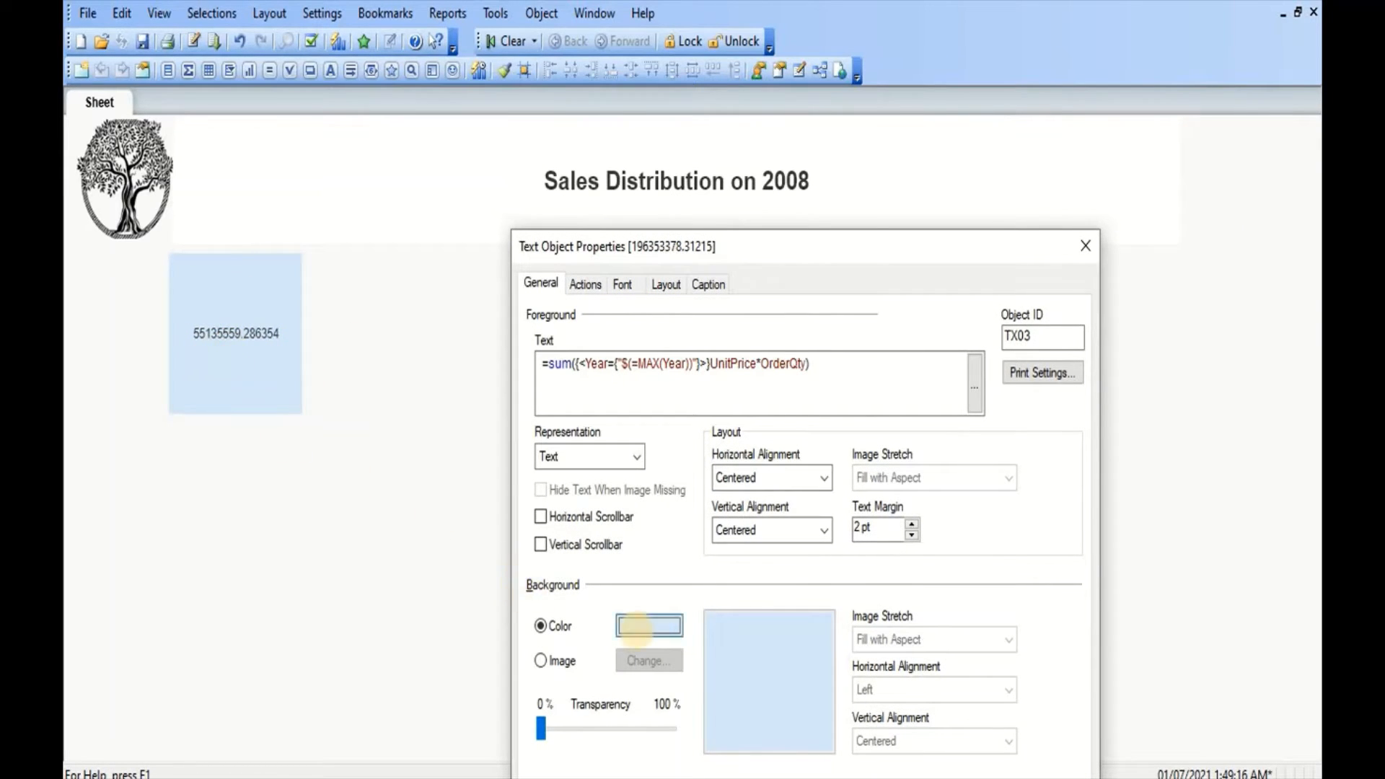
{"action": "left_click", "coordinate": [639, 635]}
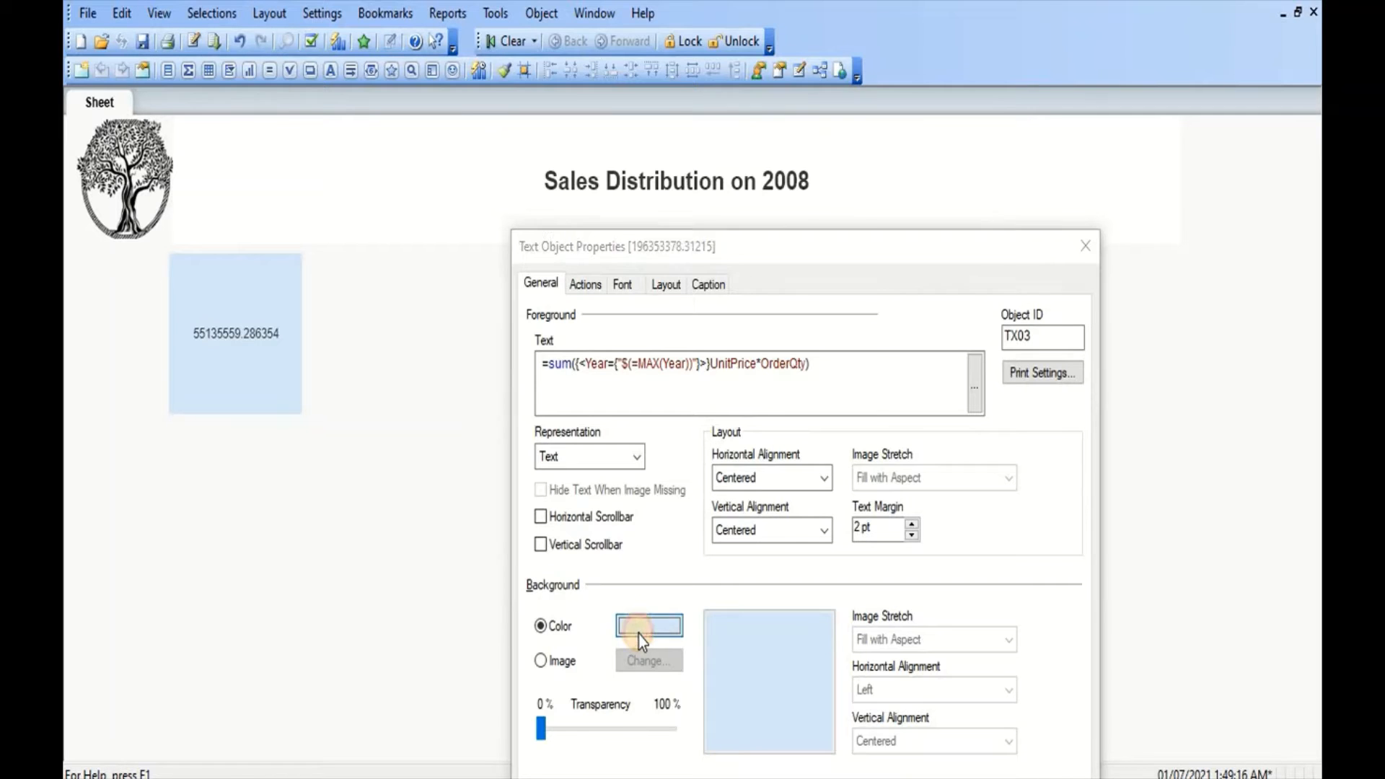
{"action": "left_click", "coordinate": [856, 208]}
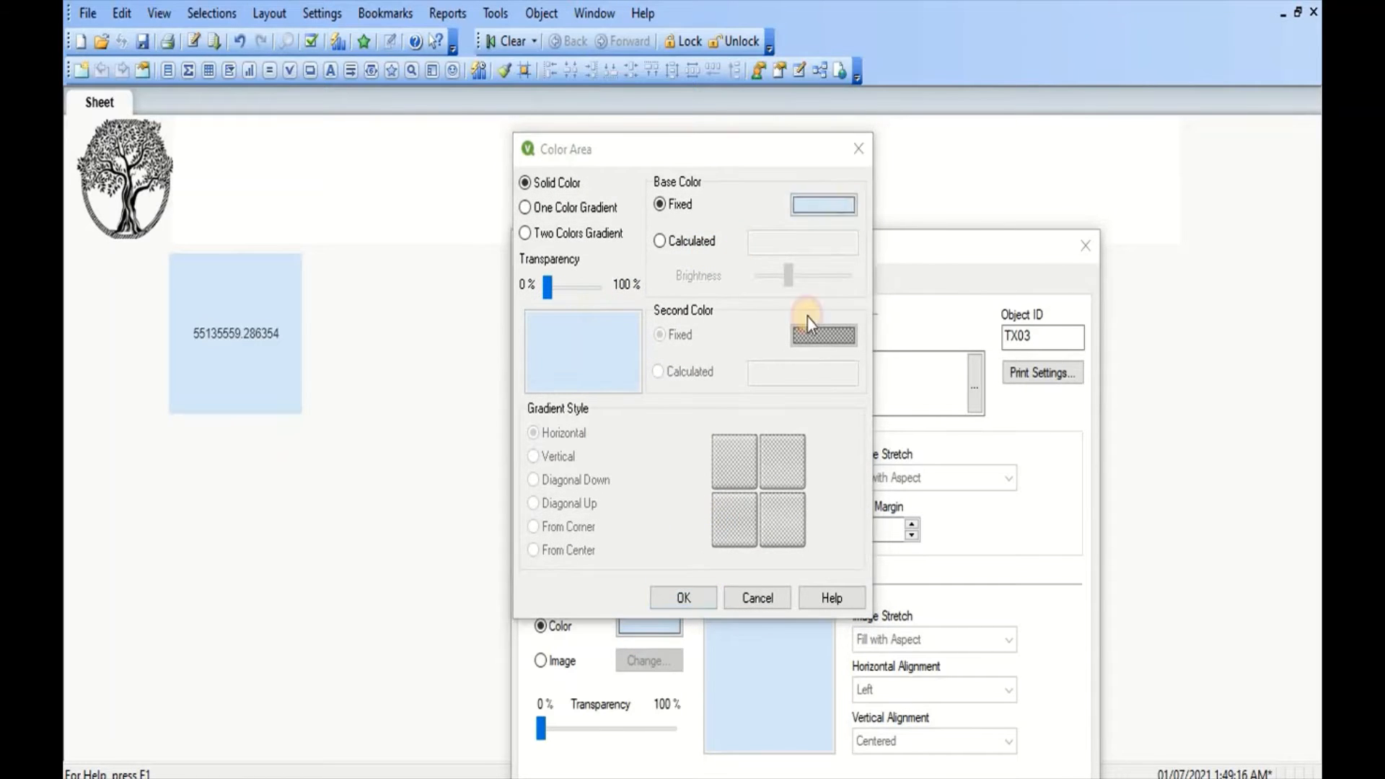
{"action": "left_click", "coordinate": [672, 387]}
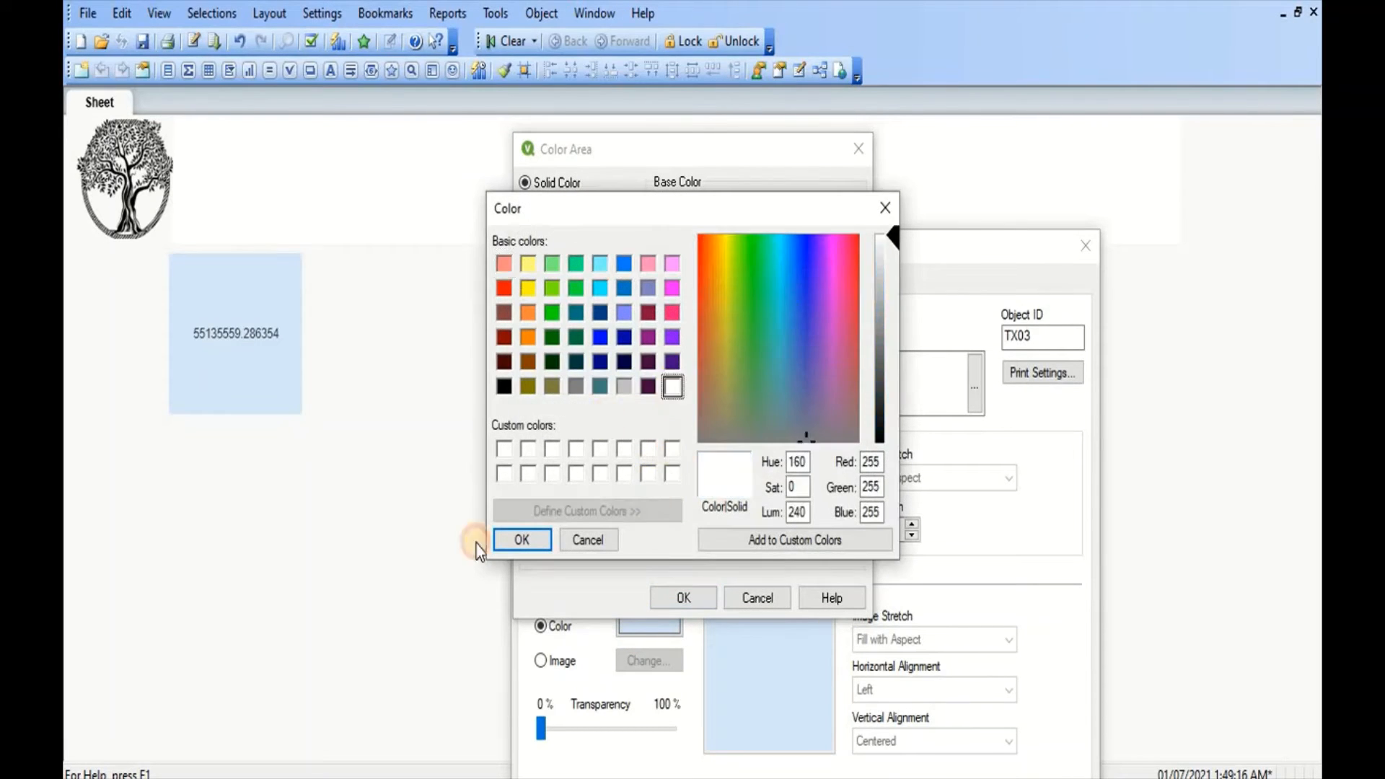
{"action": "left_click", "coordinate": [521, 540]}
{"action": "left_click", "coordinate": [682, 598]}
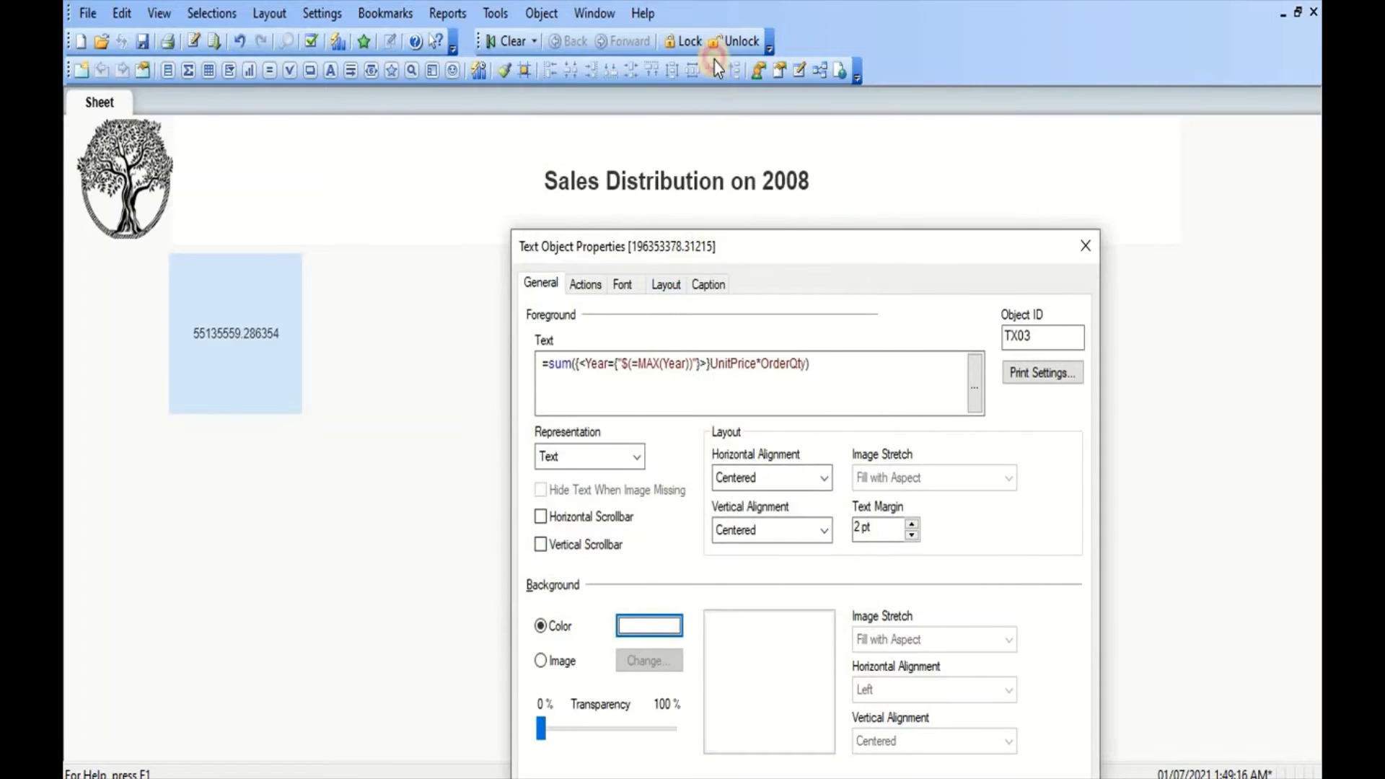
{"action": "left_click", "coordinate": [997, 624]}
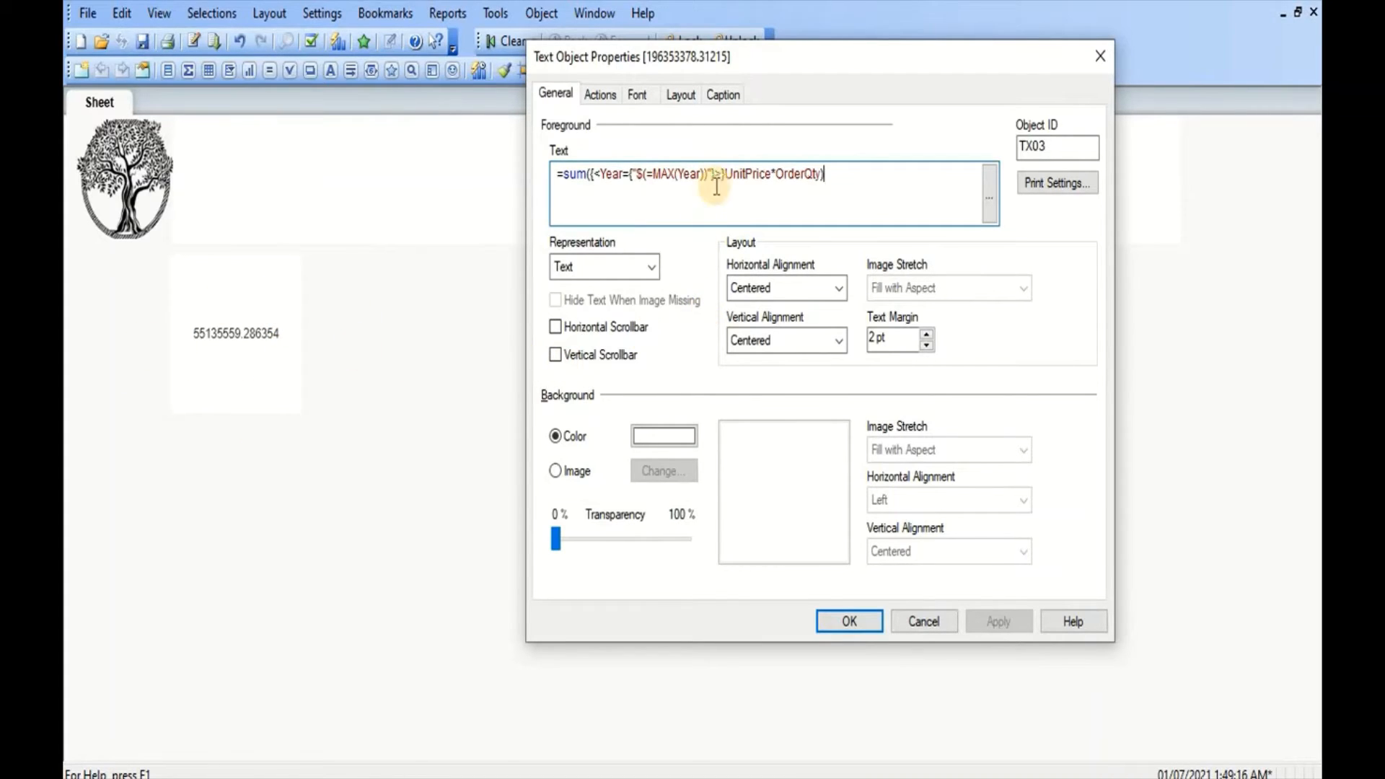
Show a caption on the text object with the title "Current Year Revenue" and apply it
{"action": "left_click", "coordinate": [721, 96]}
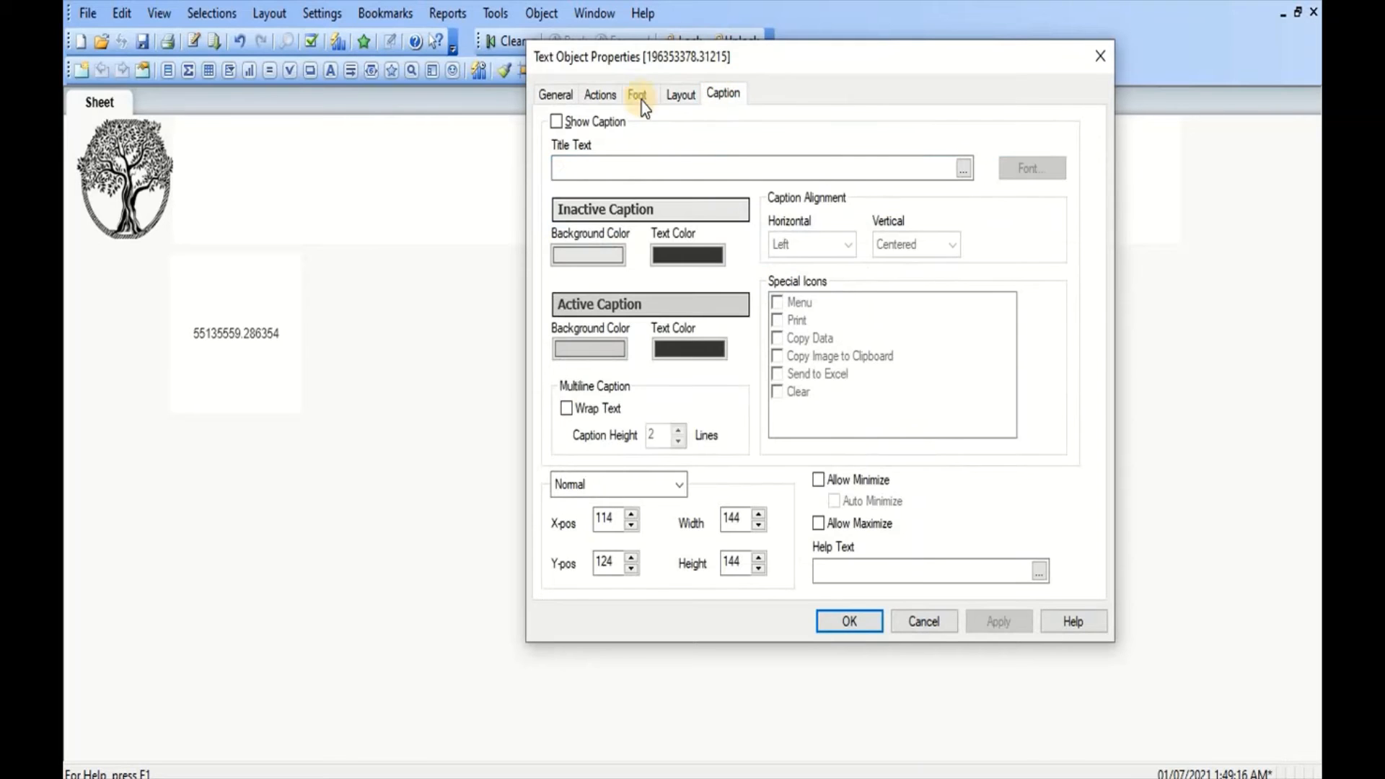
{"action": "left_click", "coordinate": [572, 127]}
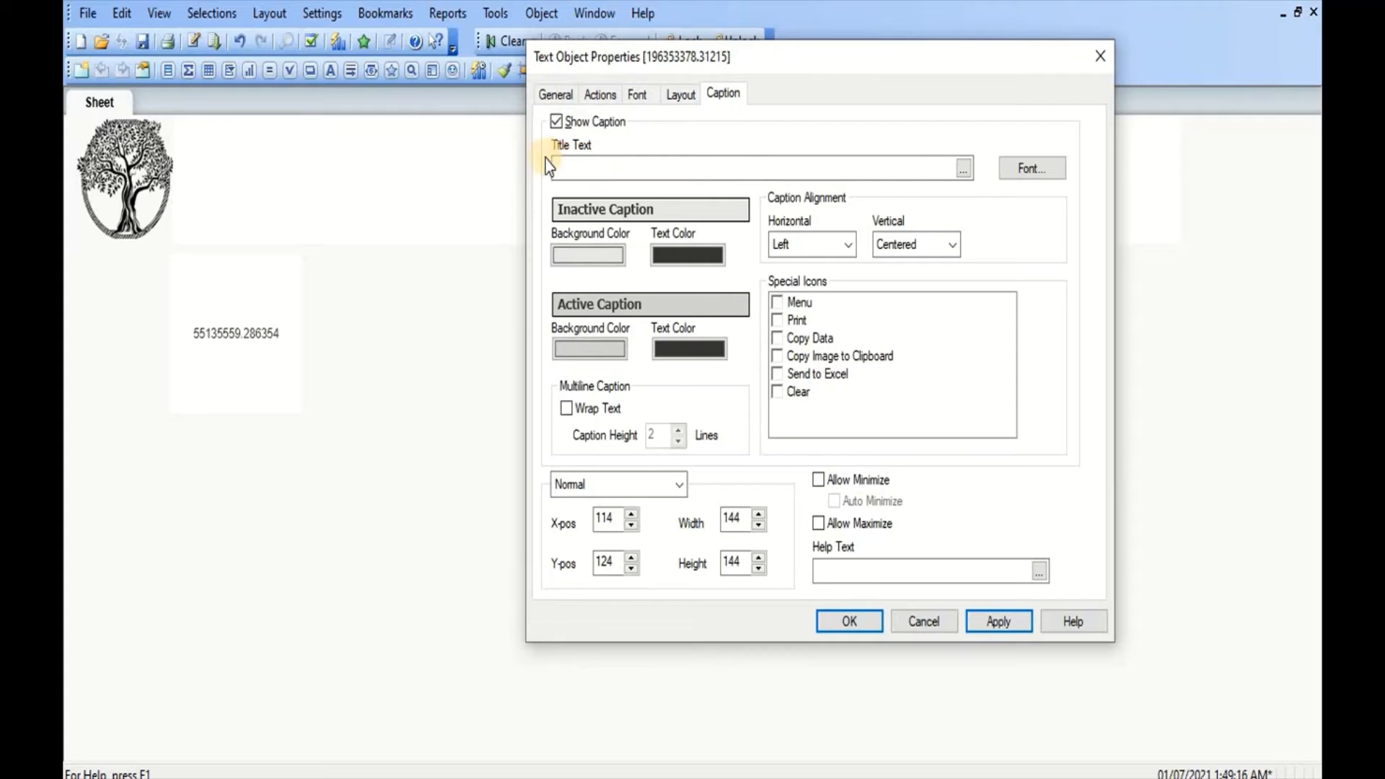
{"action": "left_click", "coordinate": [577, 167]}
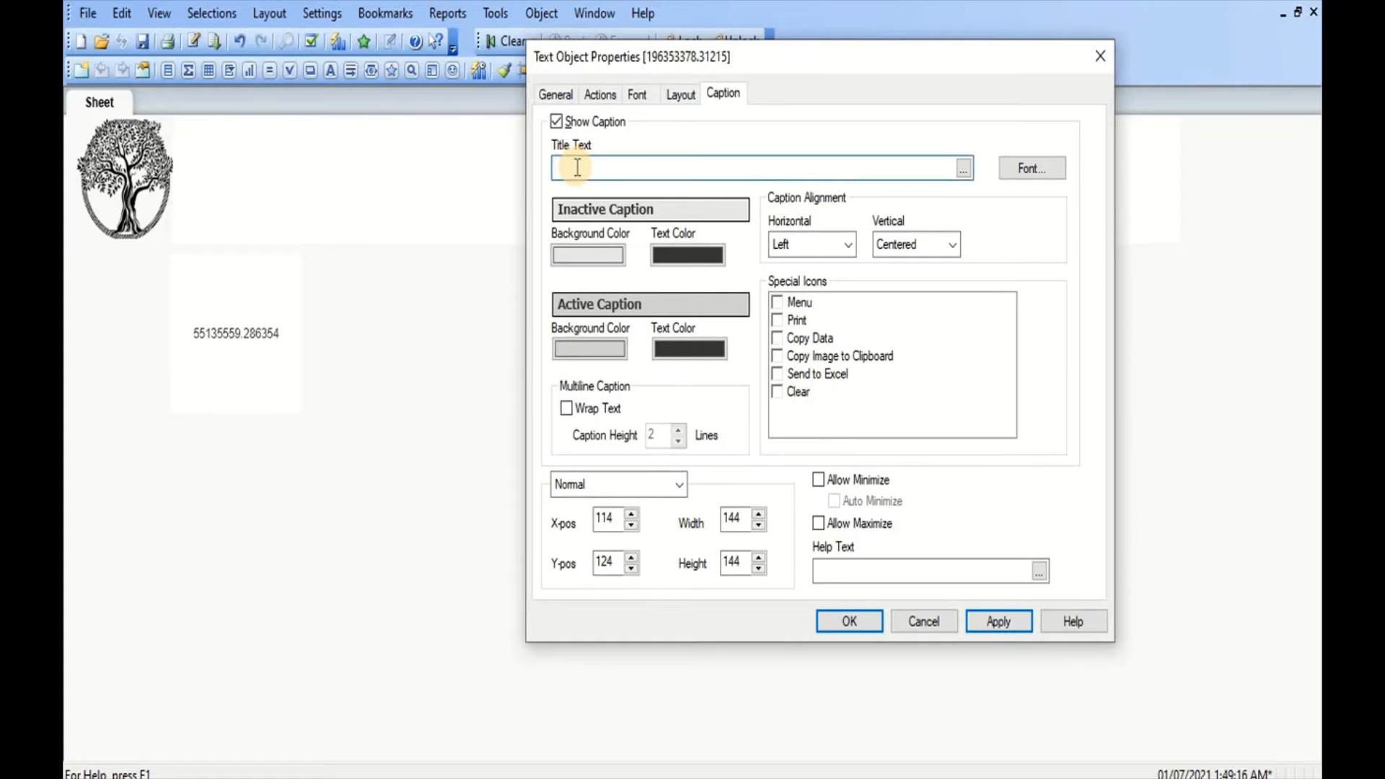
{"action": "type", "text": "Current Year Revenue"}
{"action": "left_click", "coordinate": [998, 622]}
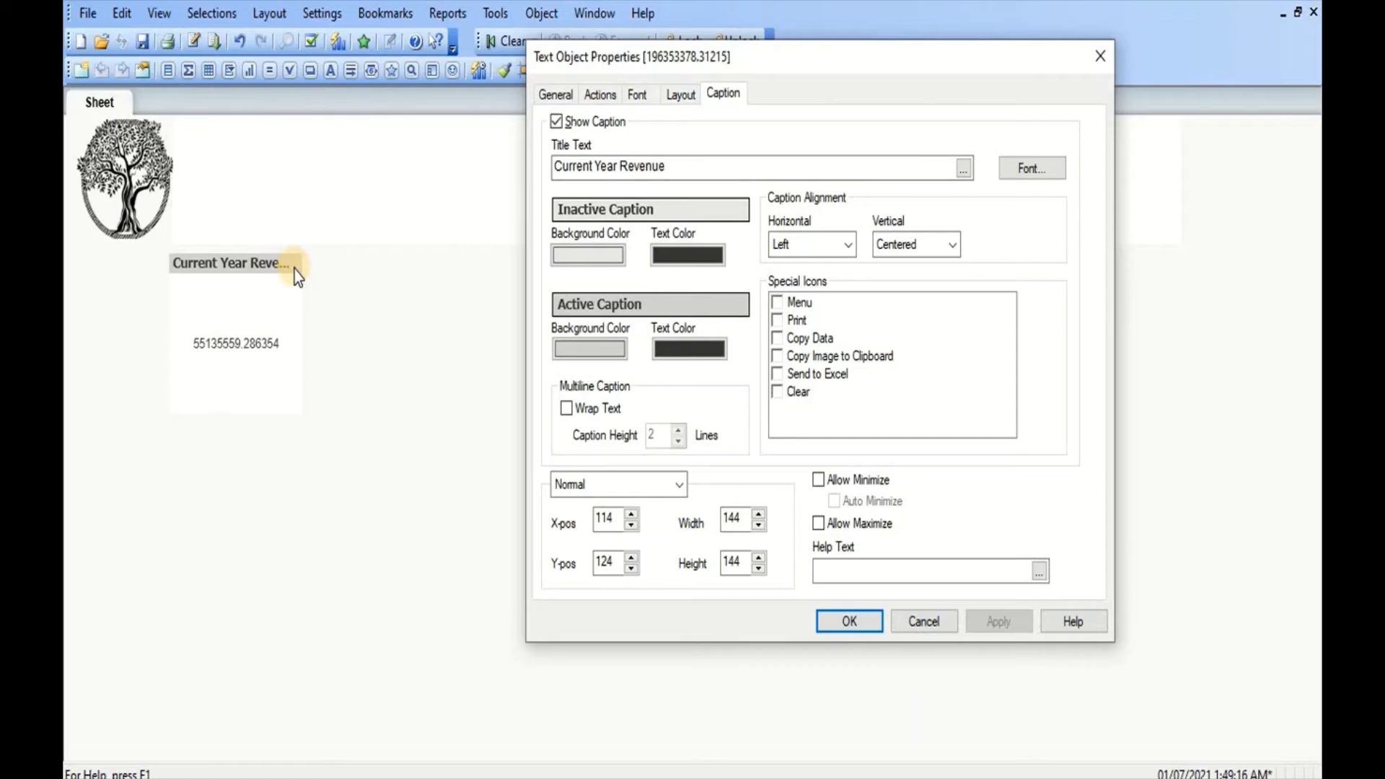
Wrap the caption text over 2 lines and set its horizontal alignment to Centered, applying both changes
{"action": "left_click", "coordinate": [565, 408]}
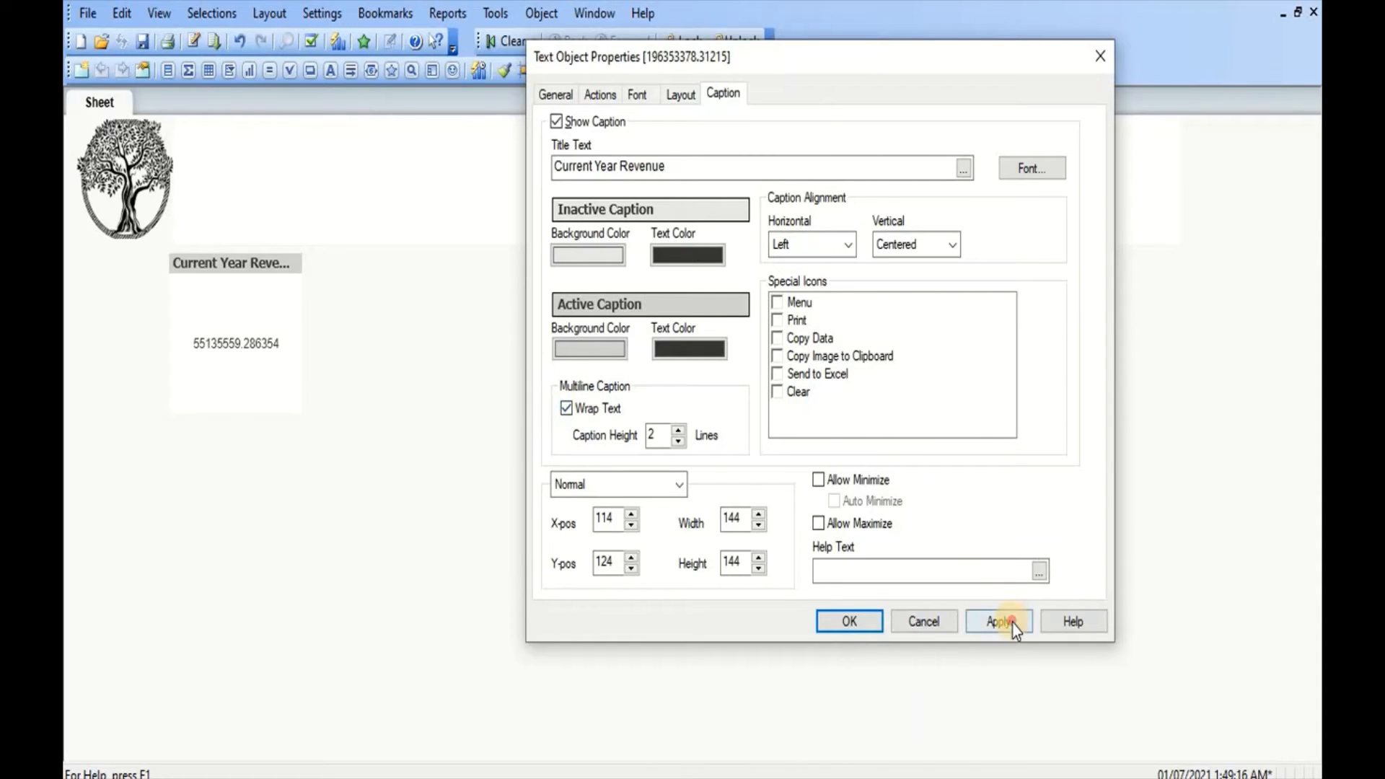
{"action": "left_click", "coordinate": [1000, 621]}
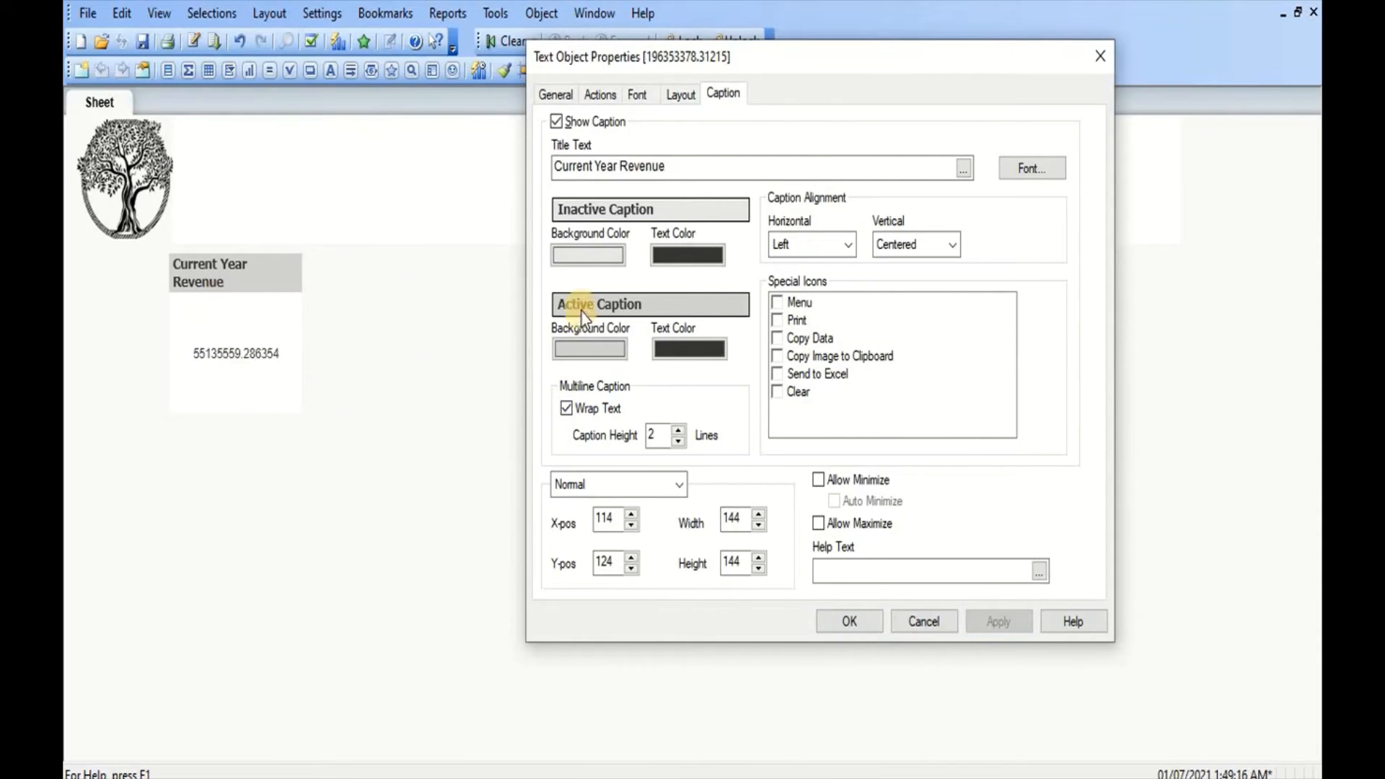
{"action": "left_click", "coordinate": [793, 248]}
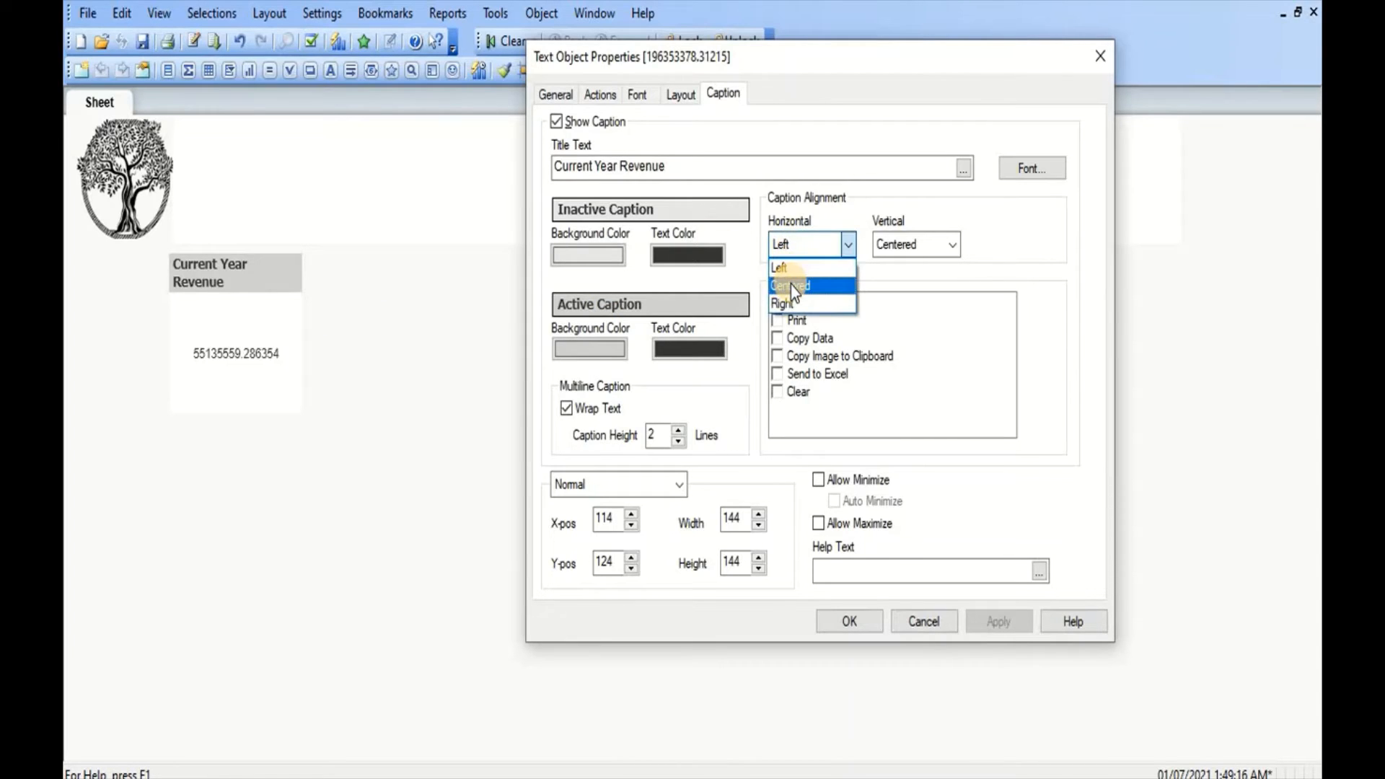
{"action": "left_click", "coordinate": [794, 287]}
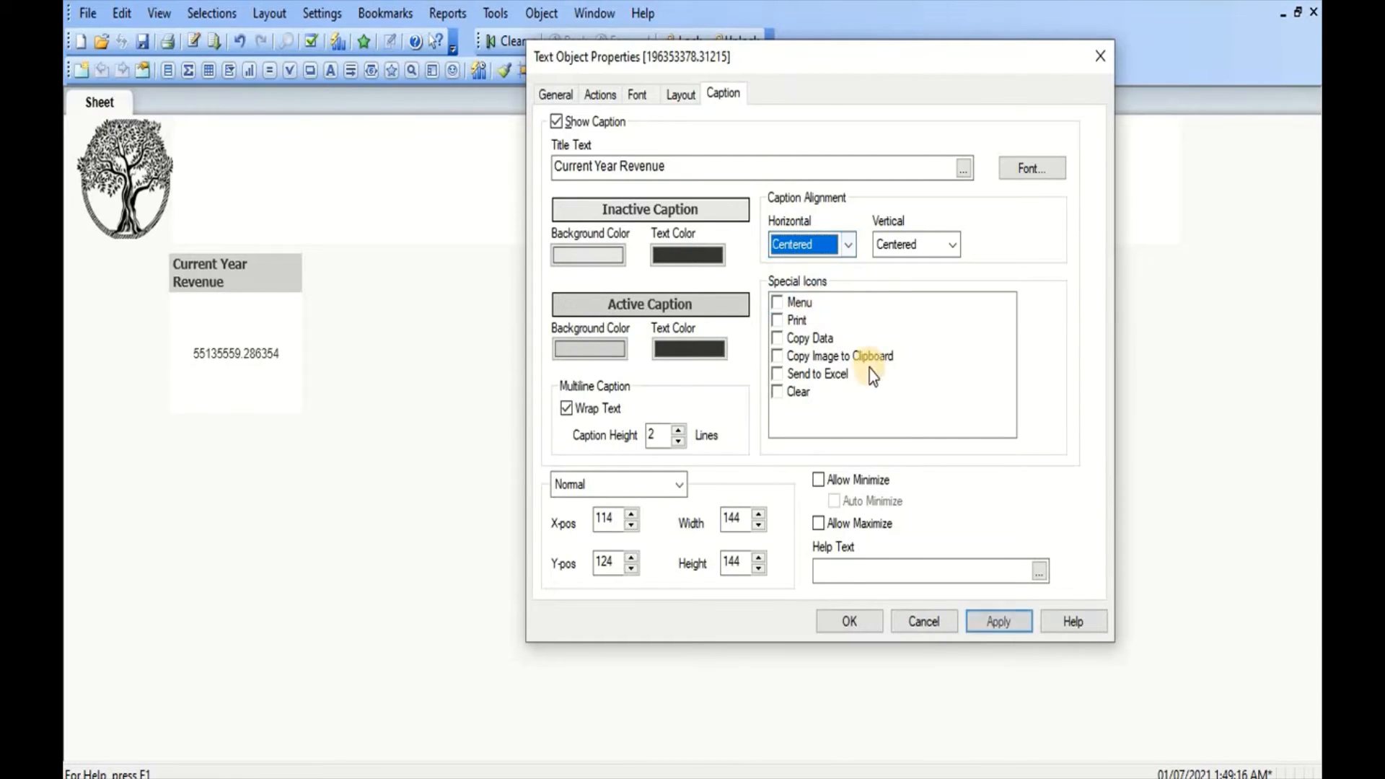
{"action": "left_click", "coordinate": [988, 628]}
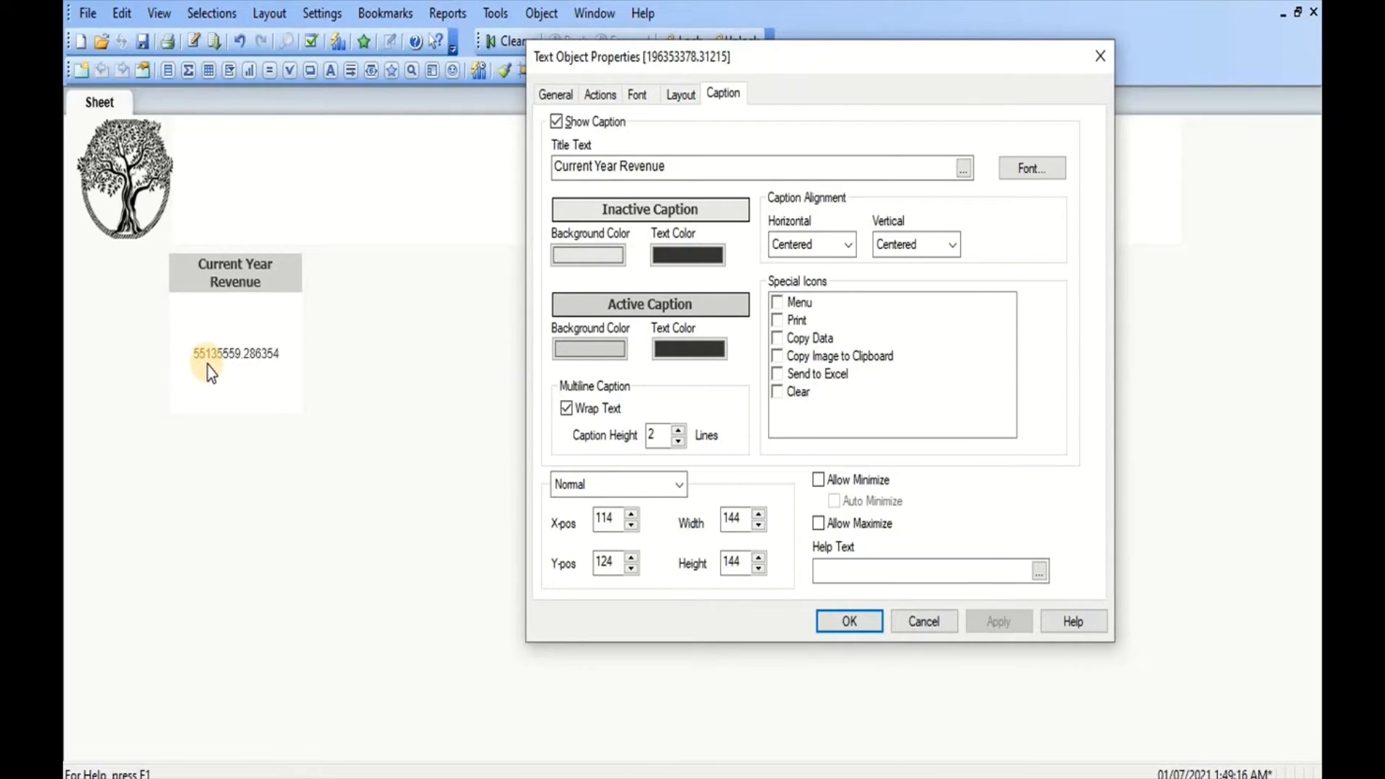
Wrap the text object's revenue expression in num() with the format '#,##0.00' and apply it
{"action": "left_click", "coordinate": [554, 94]}
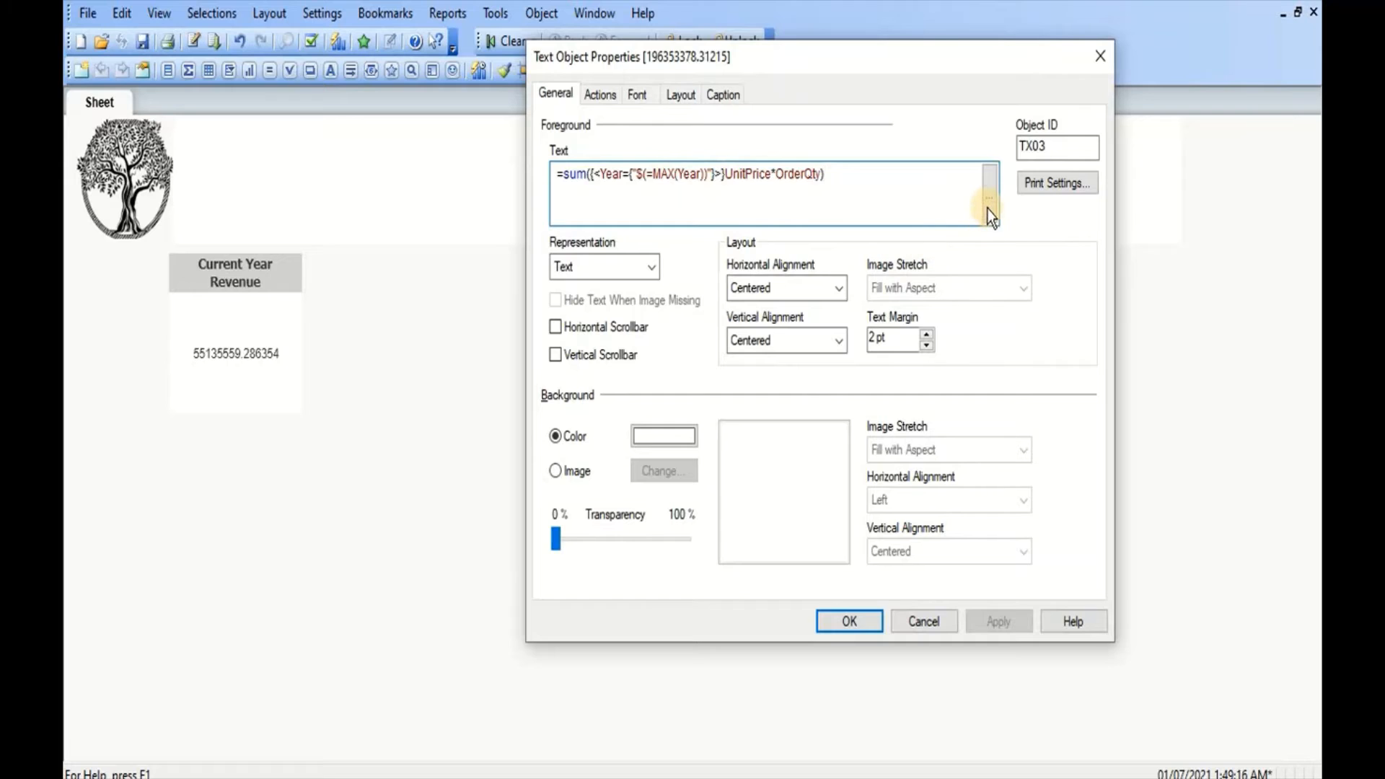
{"action": "left_click", "coordinate": [989, 211]}
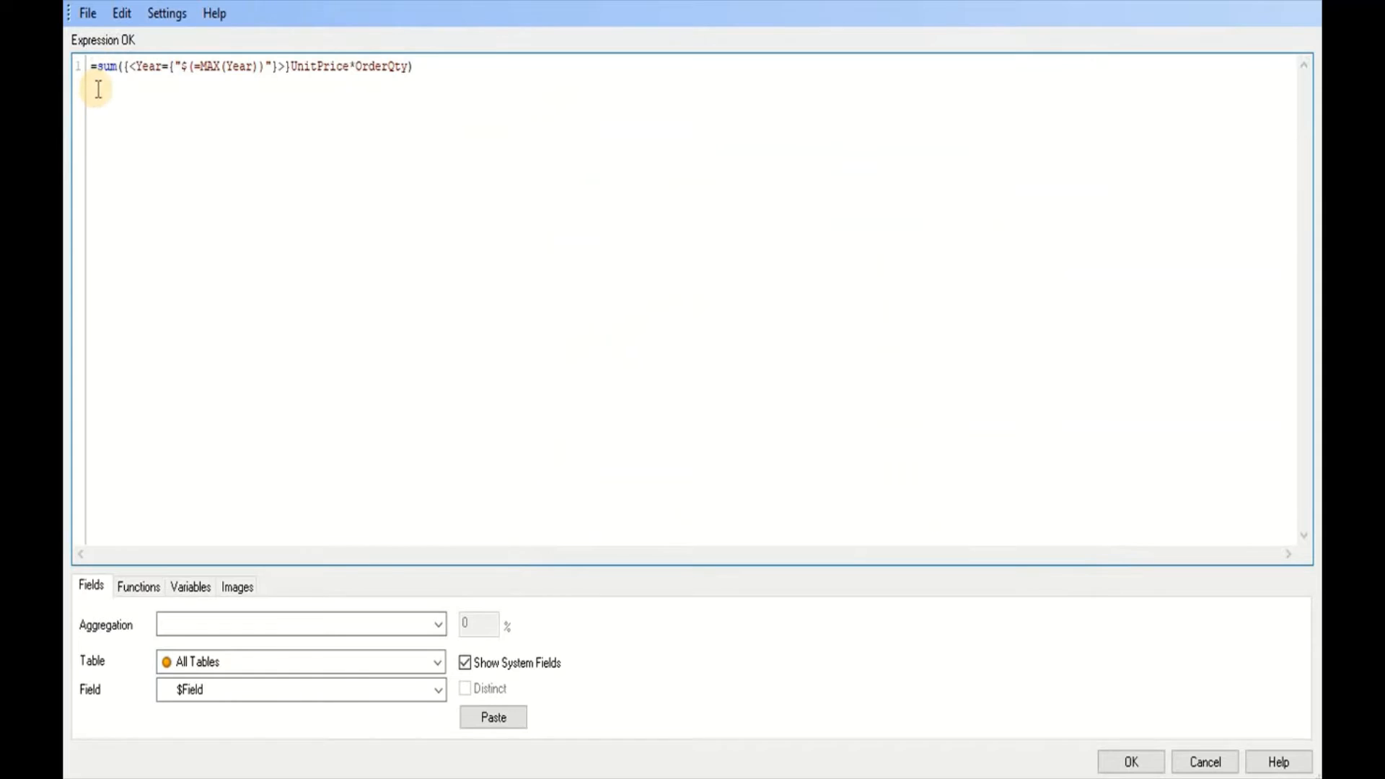
{"action": "type", "text": "num("}
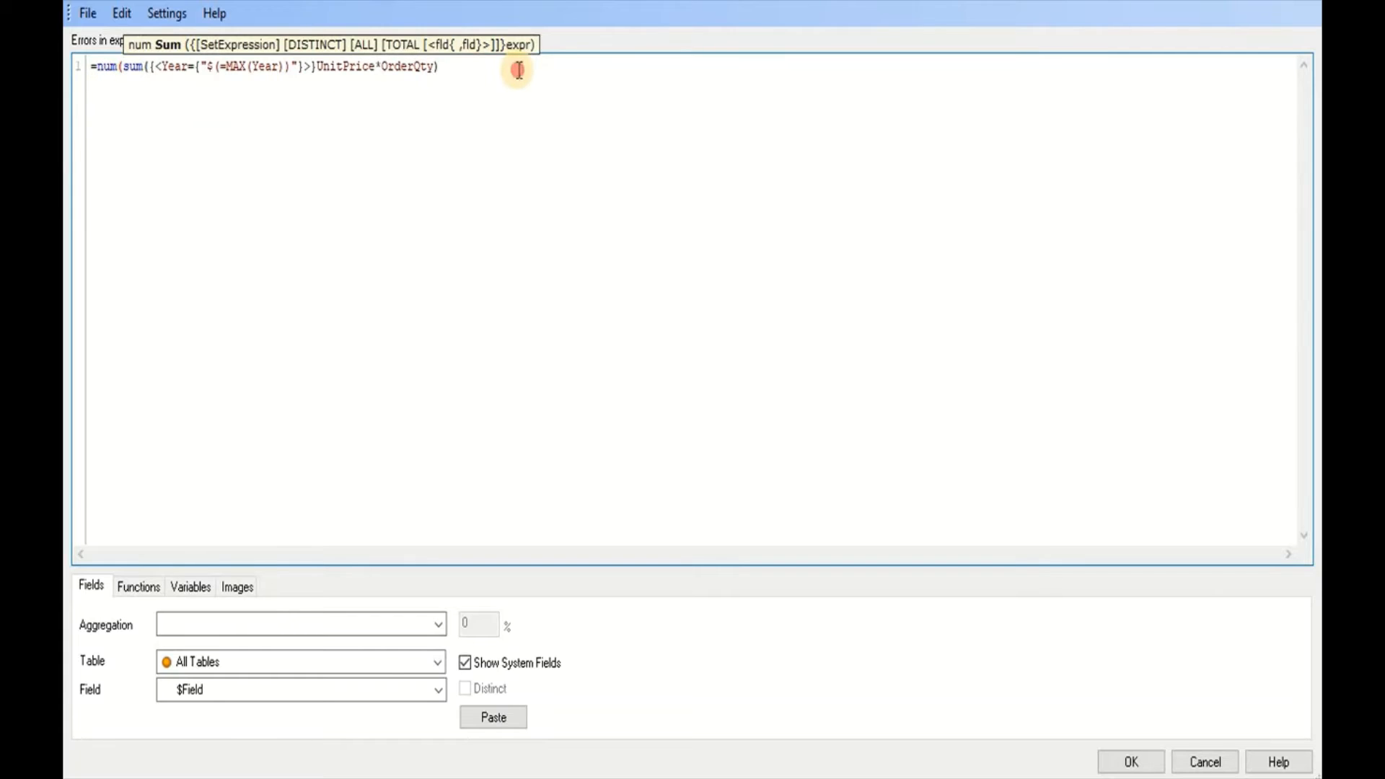
{"action": "left_click", "coordinate": [518, 69]}
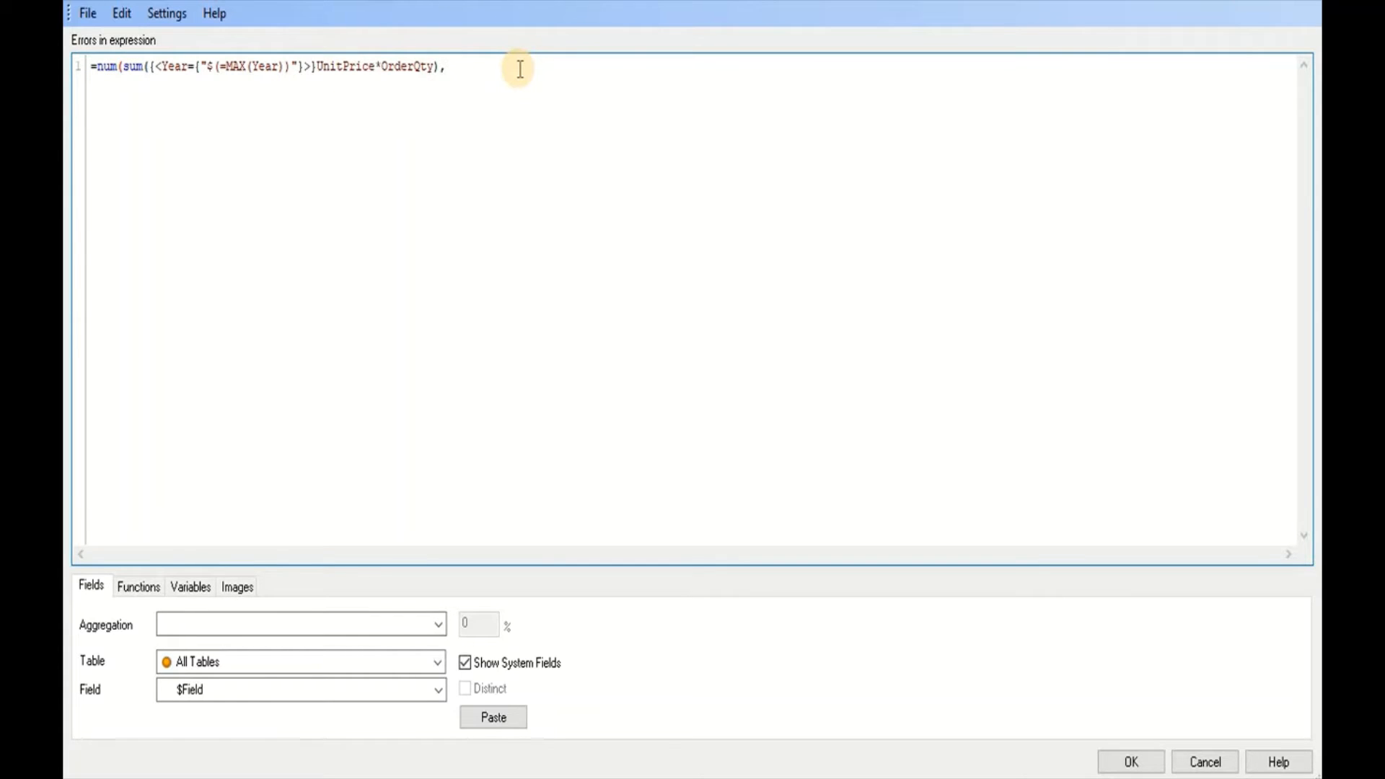
{"action": "type", "text": ",''"}
{"action": "type", "text": "#"}
{"action": "type", "text": ",##"}
{"action": "type", "text": "0.00"}
{"action": "key", "text": "Right"}
{"action": "type", "text": ")"}
{"action": "left_click", "coordinate": [1122, 767]}
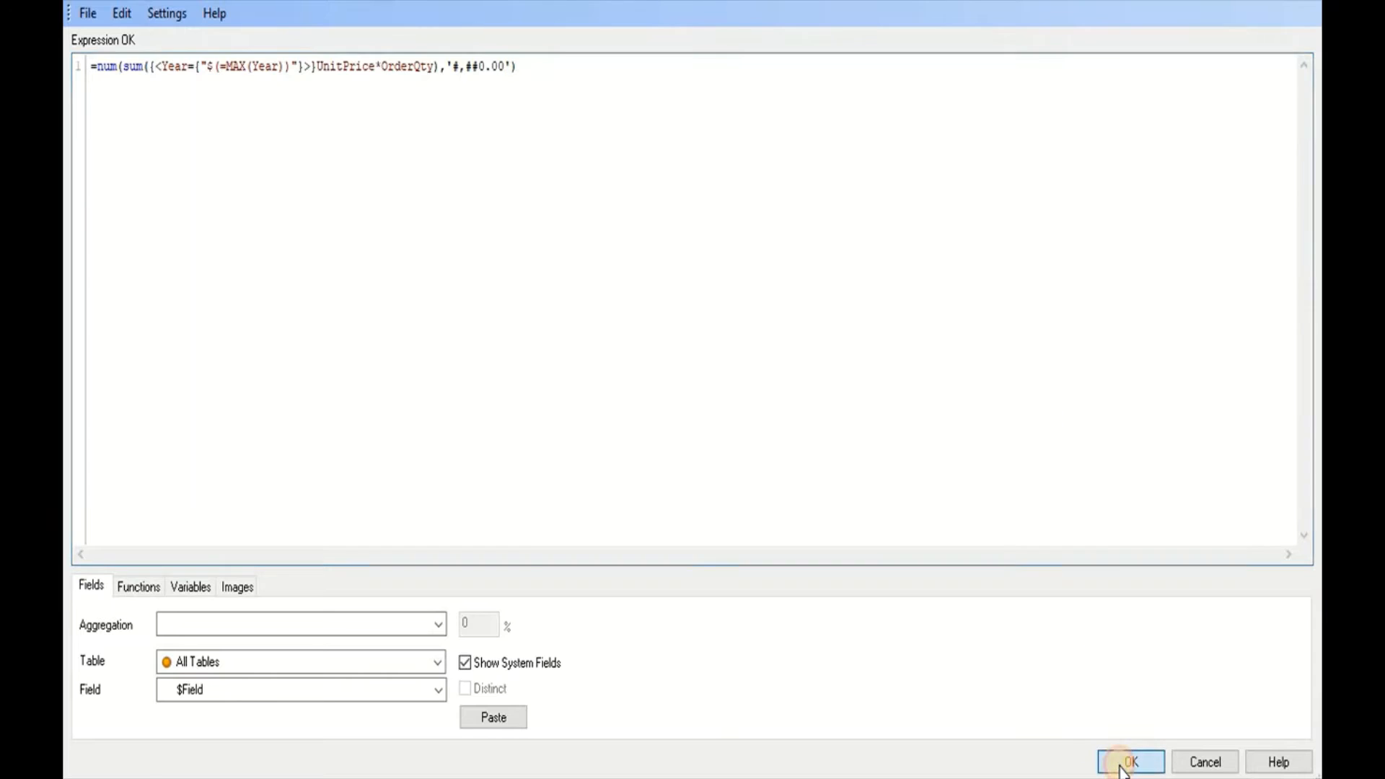
{"action": "left_click", "coordinate": [996, 625]}
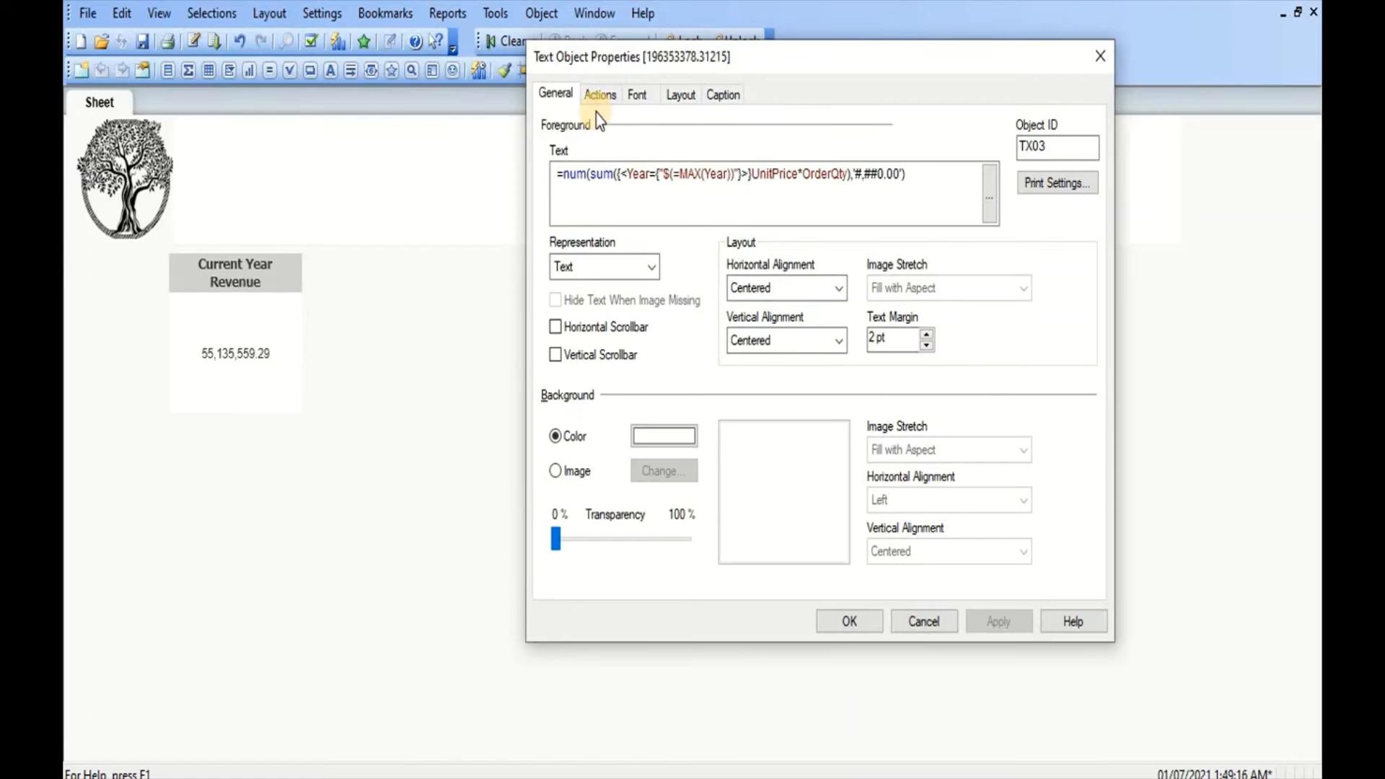
Set the text object's font to Arial Bold, size 12, and close its properties with the changes kept
{"action": "left_click", "coordinate": [636, 93]}
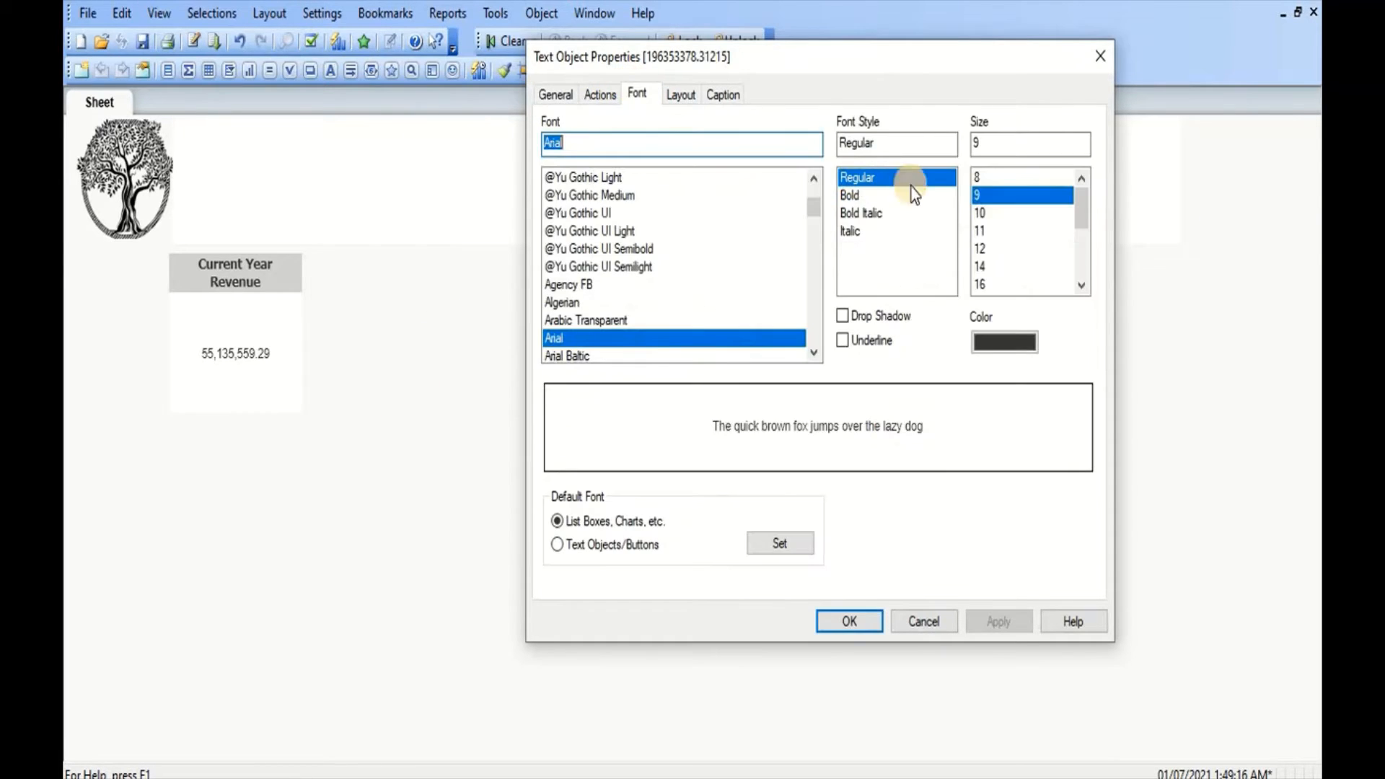
{"action": "left_click", "coordinate": [982, 248]}
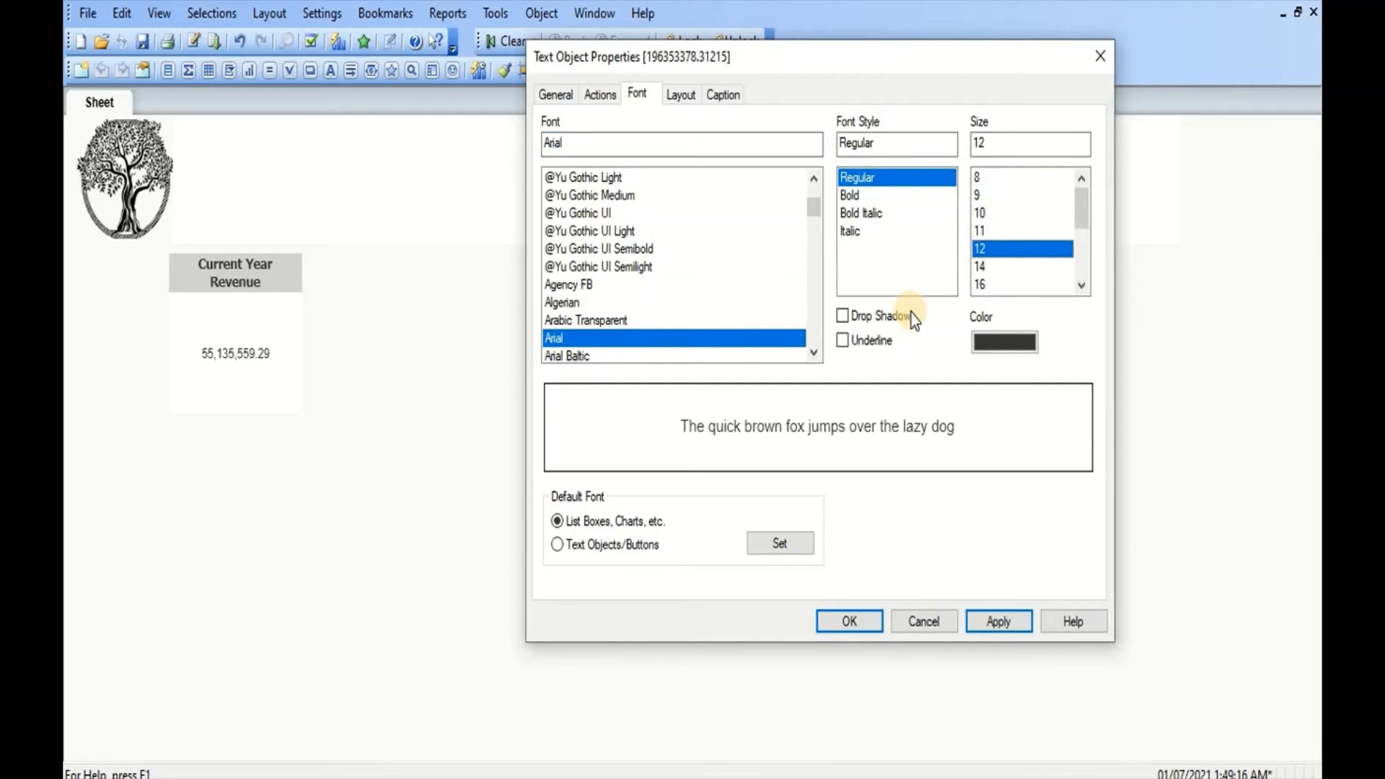
{"action": "left_click", "coordinate": [855, 198]}
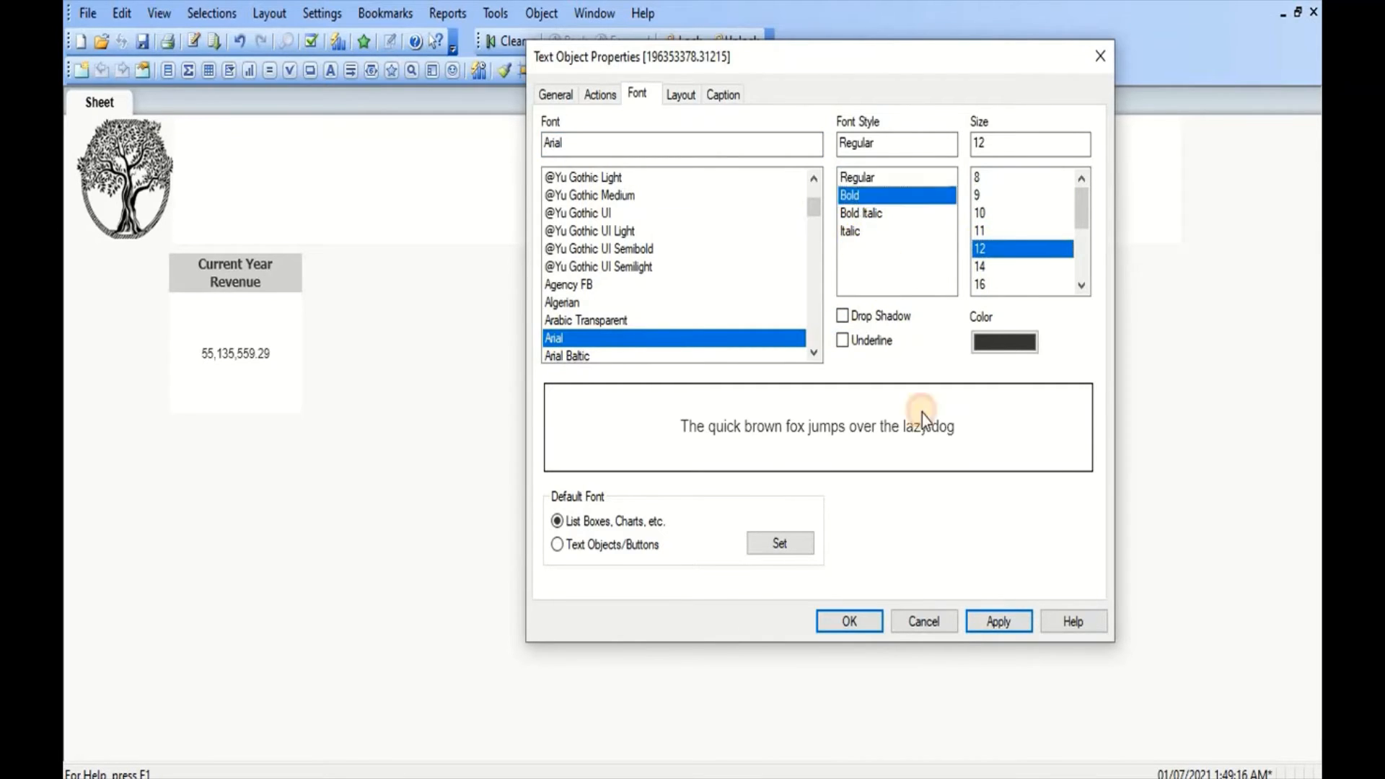
{"action": "left_click", "coordinate": [973, 625]}
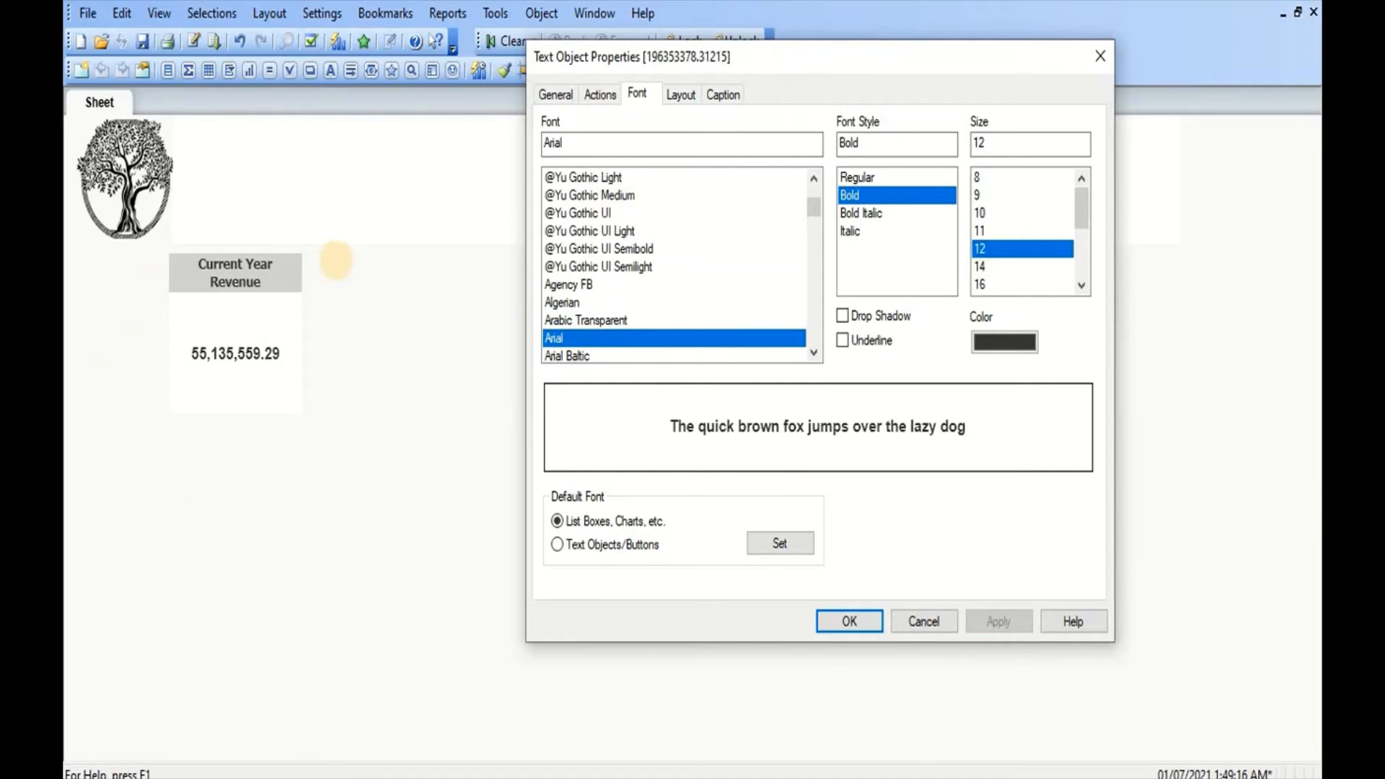
{"action": "left_click", "coordinate": [860, 624]}
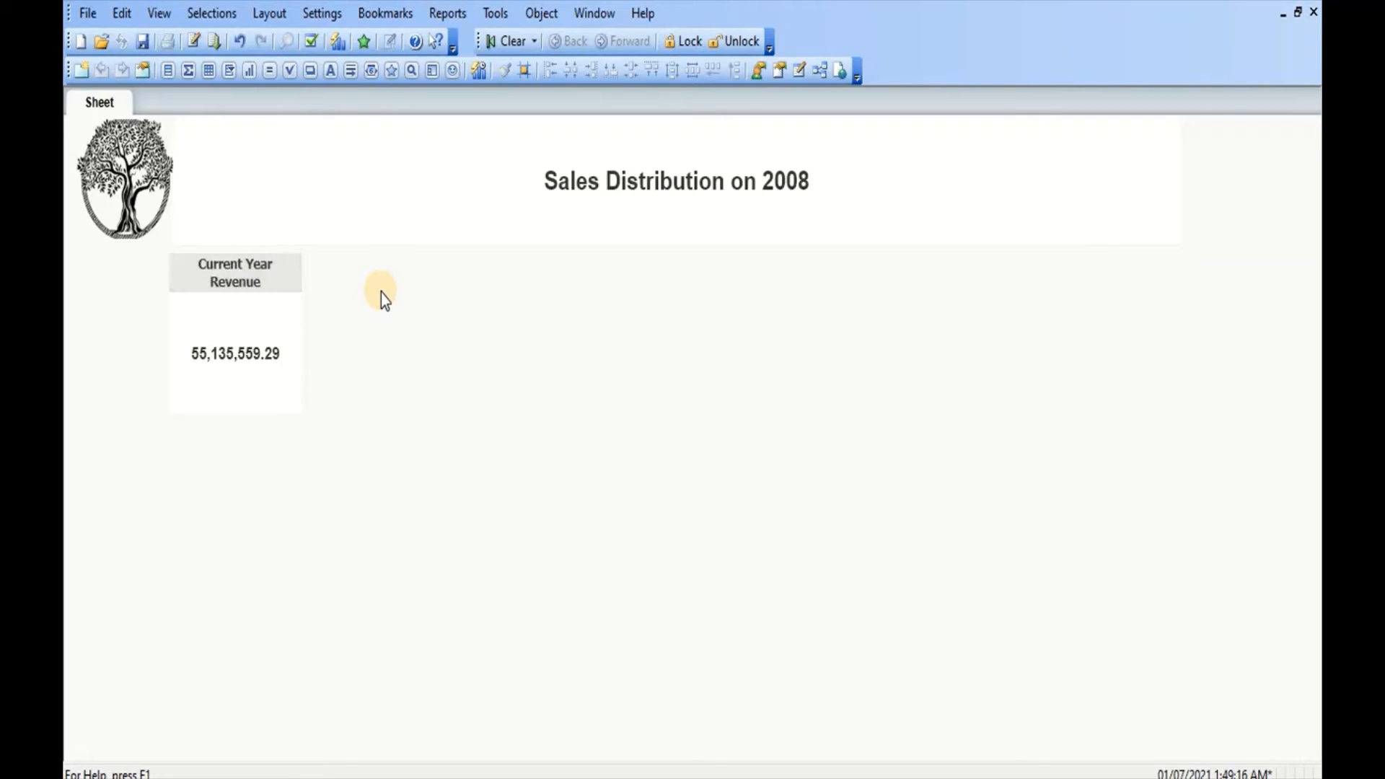
Duplicate the Current Year Revenue text object and place the copy directly to its right
{"action": "left_click", "coordinate": [275, 270]}
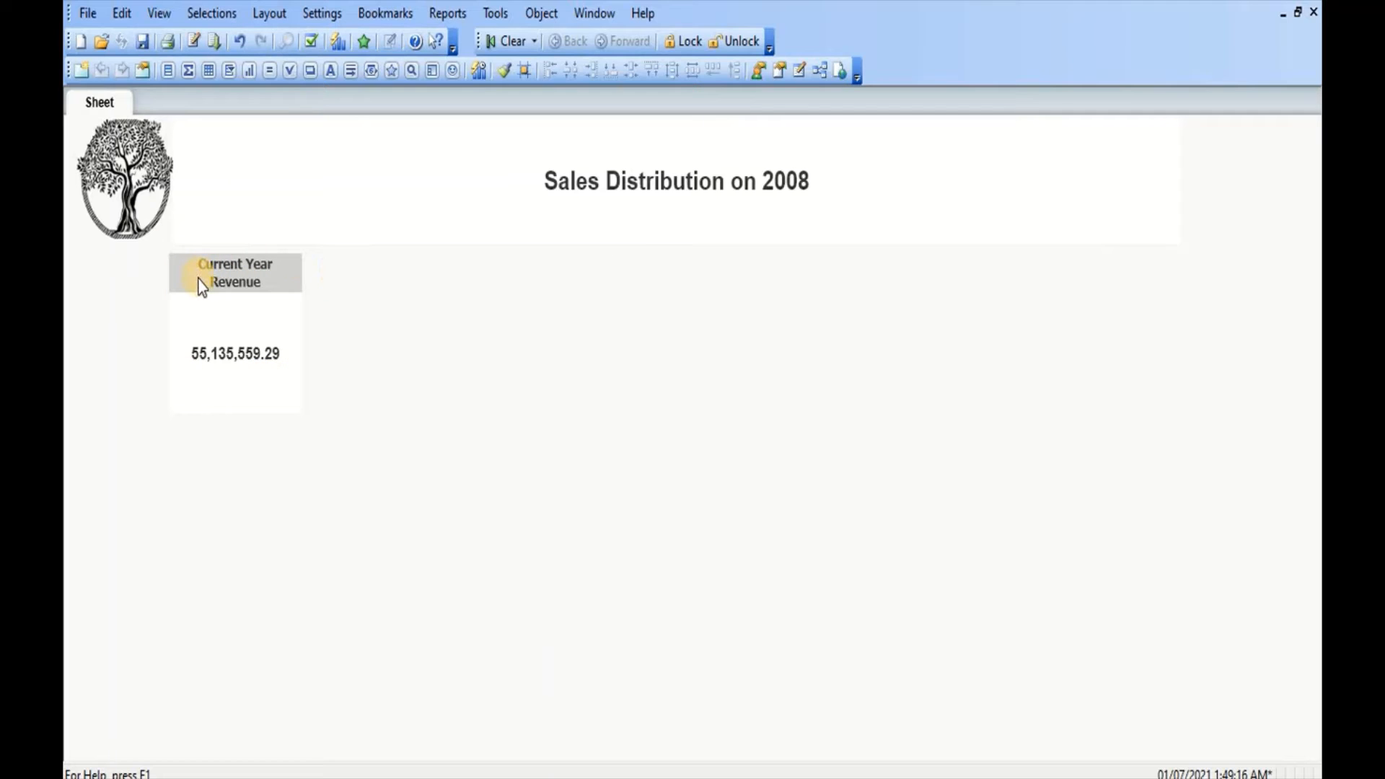
{"action": "left_click_drag", "start_coordinate": [199, 278], "coordinate": [357, 274]}
{"action": "left_click", "coordinate": [201, 352]}
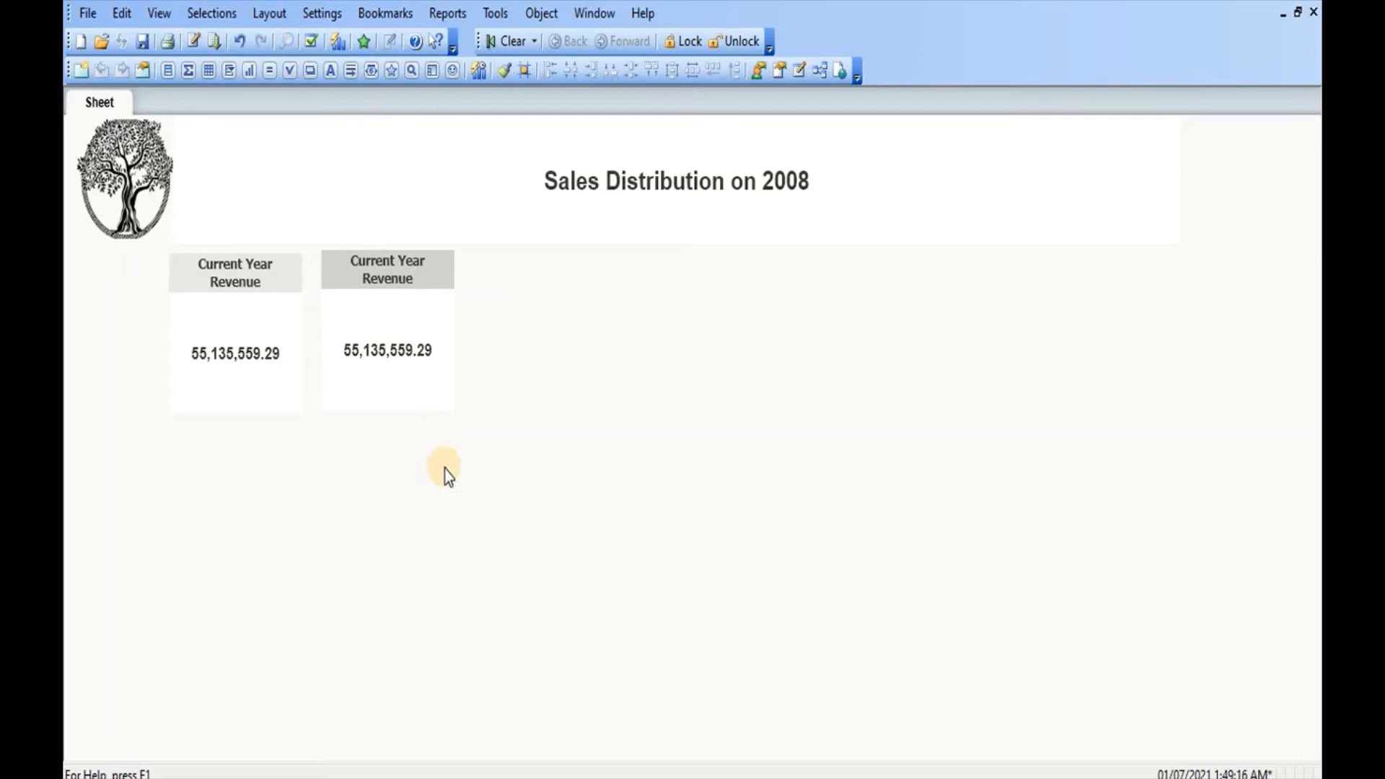
Select both Current Year Revenue text objects and align their top edges
{"action": "left_click", "coordinate": [391, 274]}
{"action": "left_click", "coordinate": [280, 277]}
{"action": "left_click", "coordinate": [387, 276]}
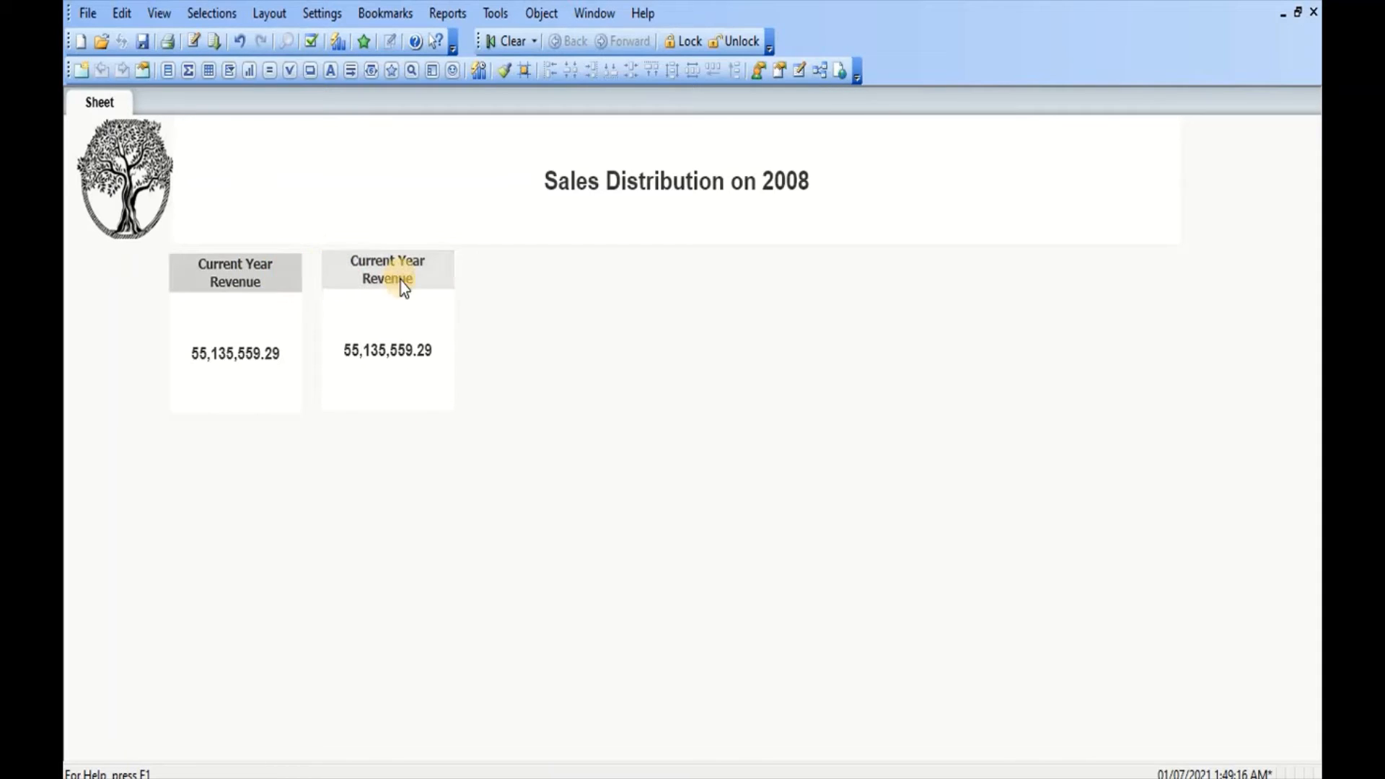
{"action": "left_click", "coordinate": [262, 282]}
{"action": "left_click", "coordinate": [425, 275]}
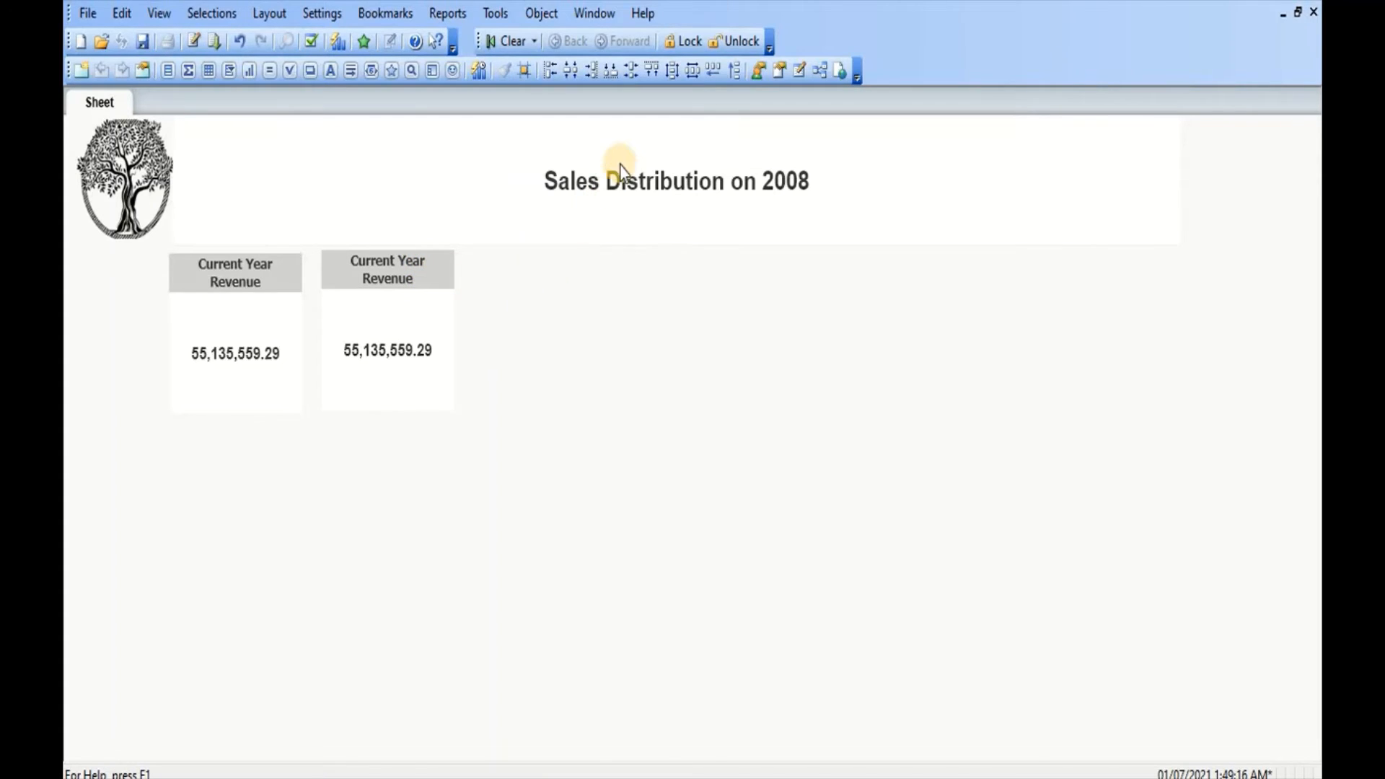
{"action": "left_click", "coordinate": [653, 70]}
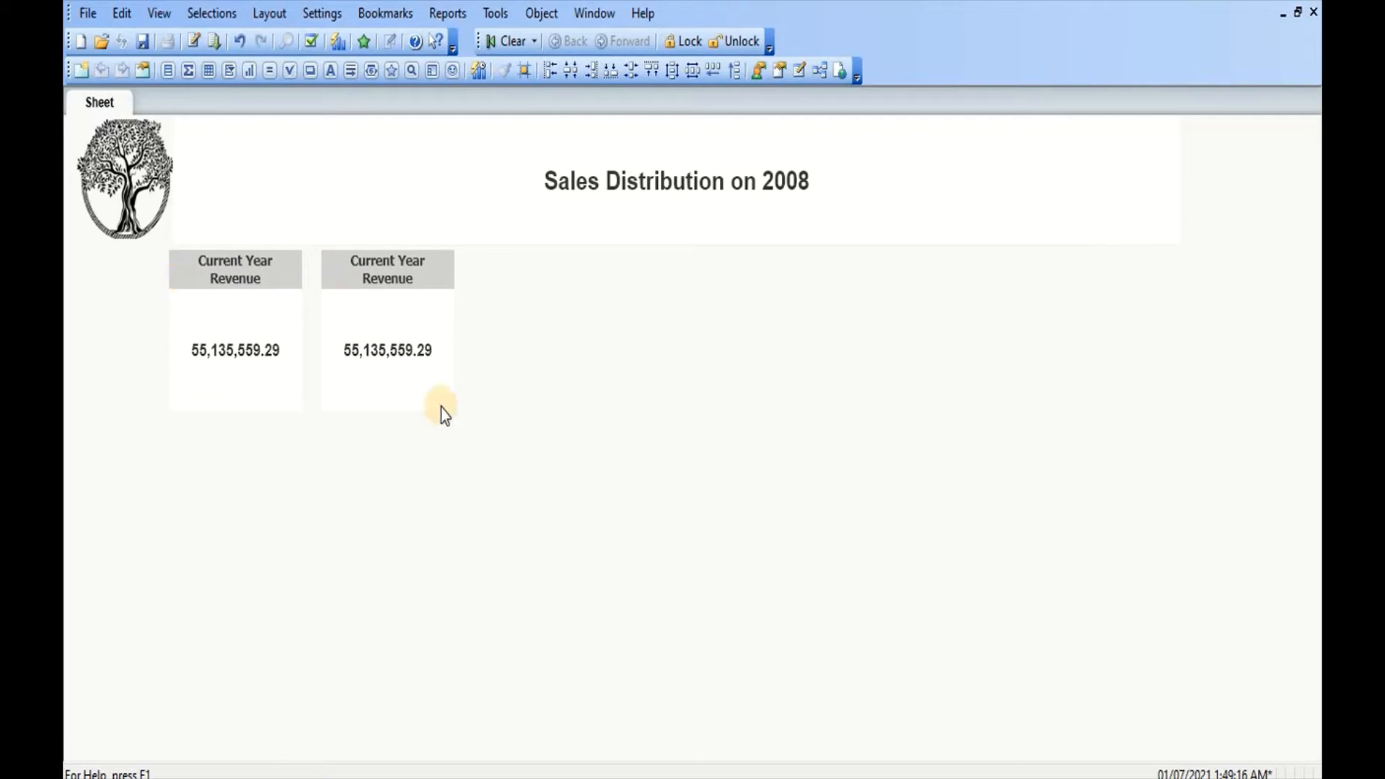
In the copied text object's expression, change MAX(Year) to MAX(Year)-1 so it sums the previous year's revenue
{"action": "left_click", "coordinate": [604, 437]}
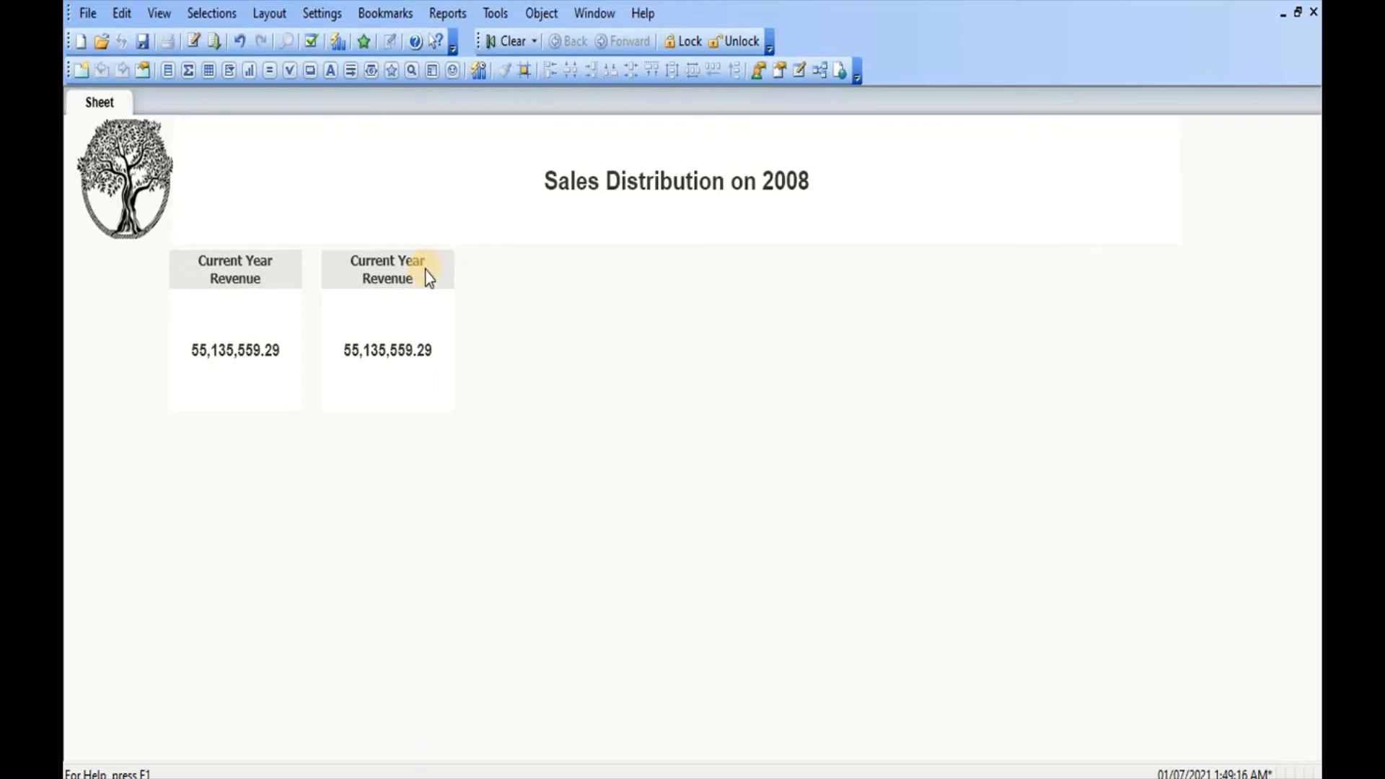
{"action": "left_click", "coordinate": [402, 277]}
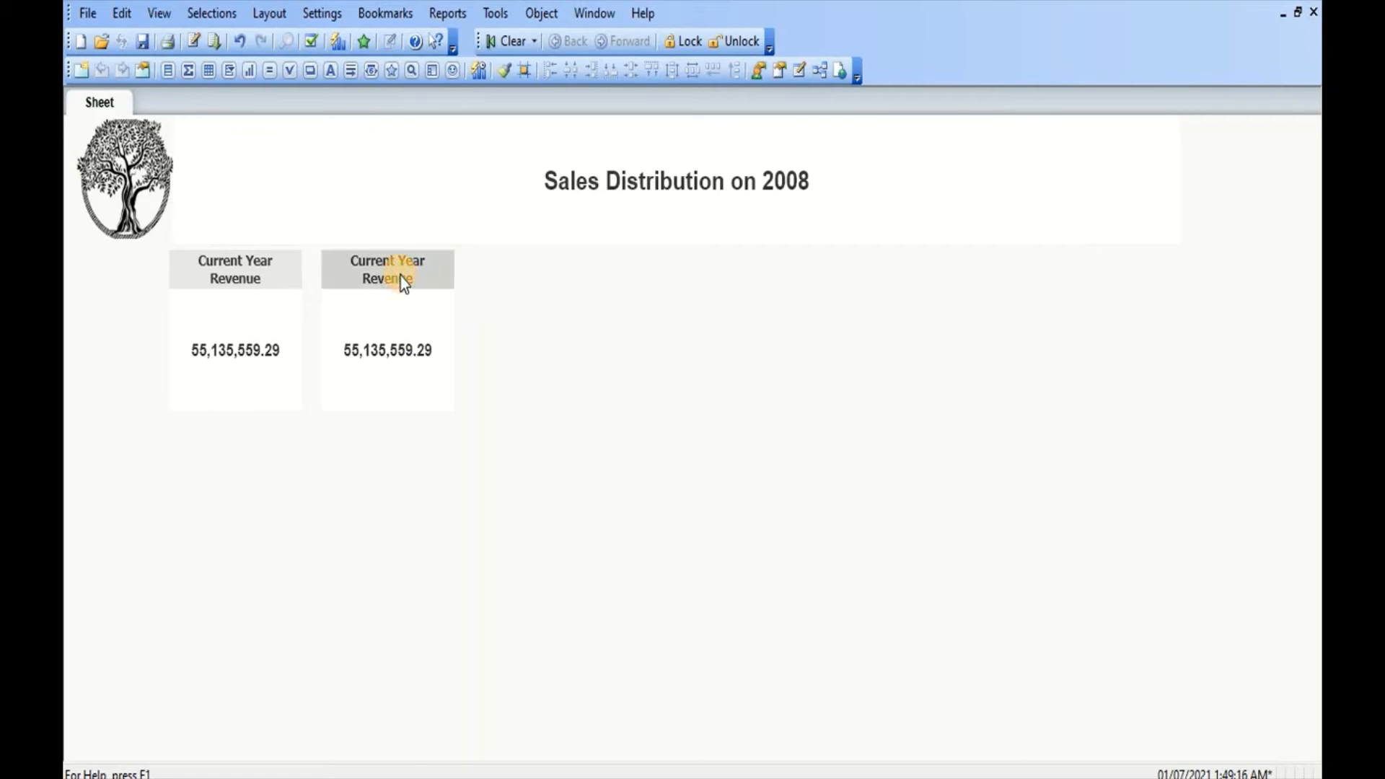
{"action": "right_click", "coordinate": [402, 277]}
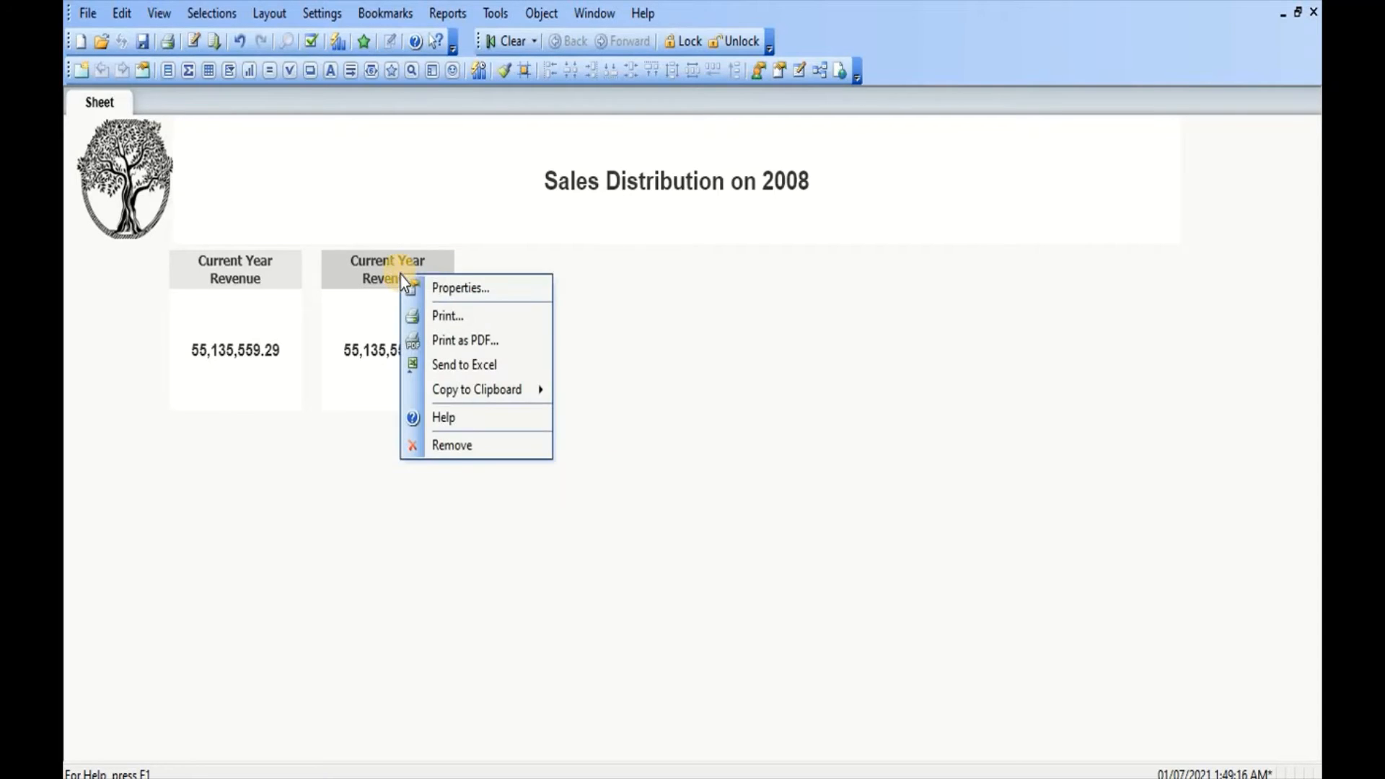
{"action": "left_click", "coordinate": [430, 285]}
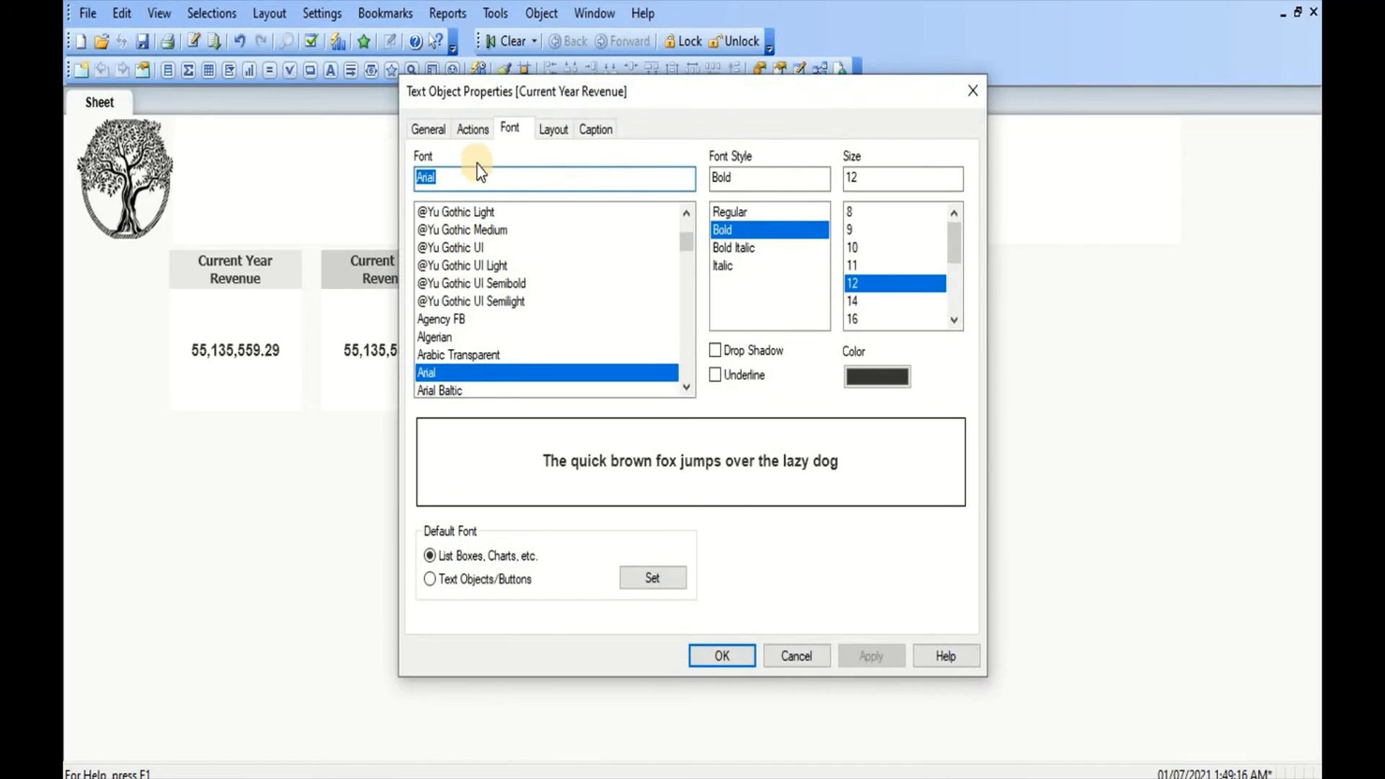
{"action": "left_click", "coordinate": [429, 129]}
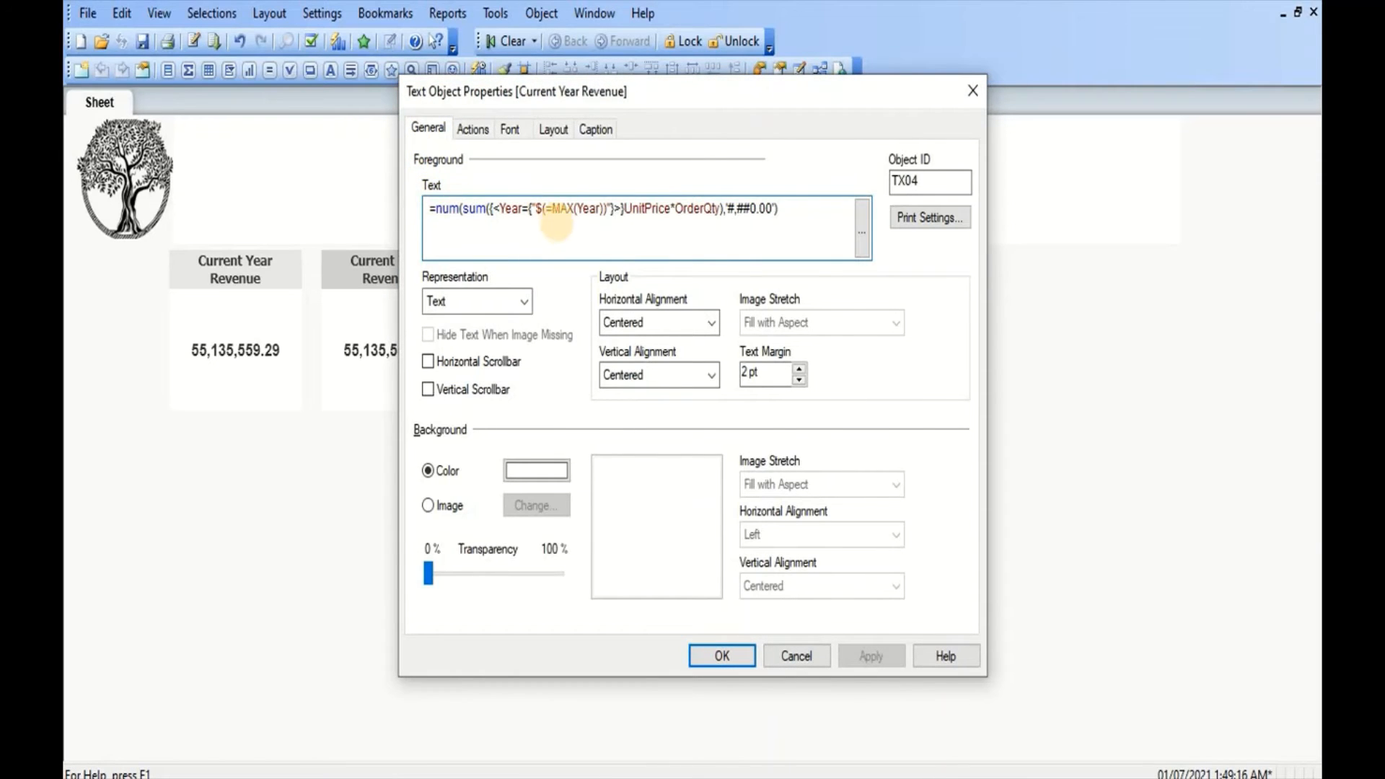
{"action": "left_click", "coordinate": [603, 209]}
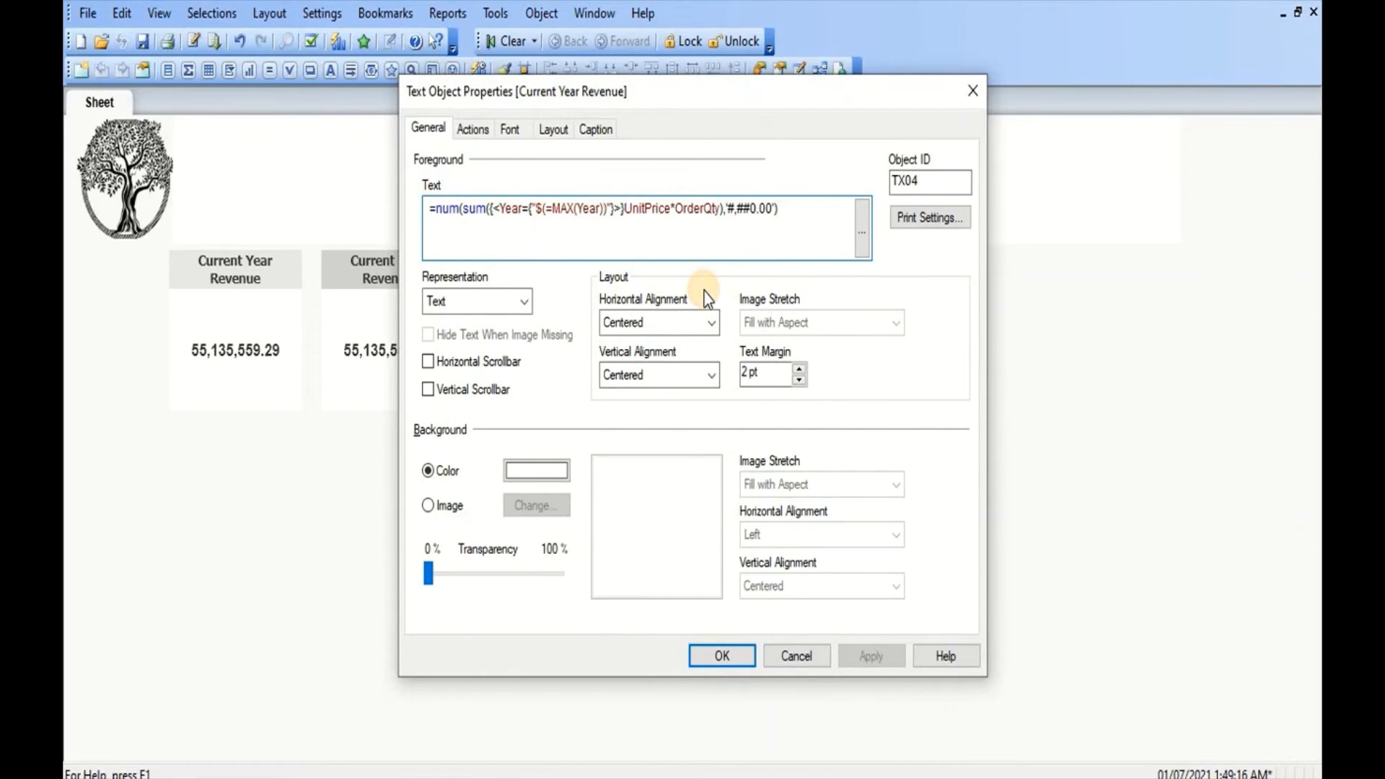
{"action": "type", "text": "-1"}
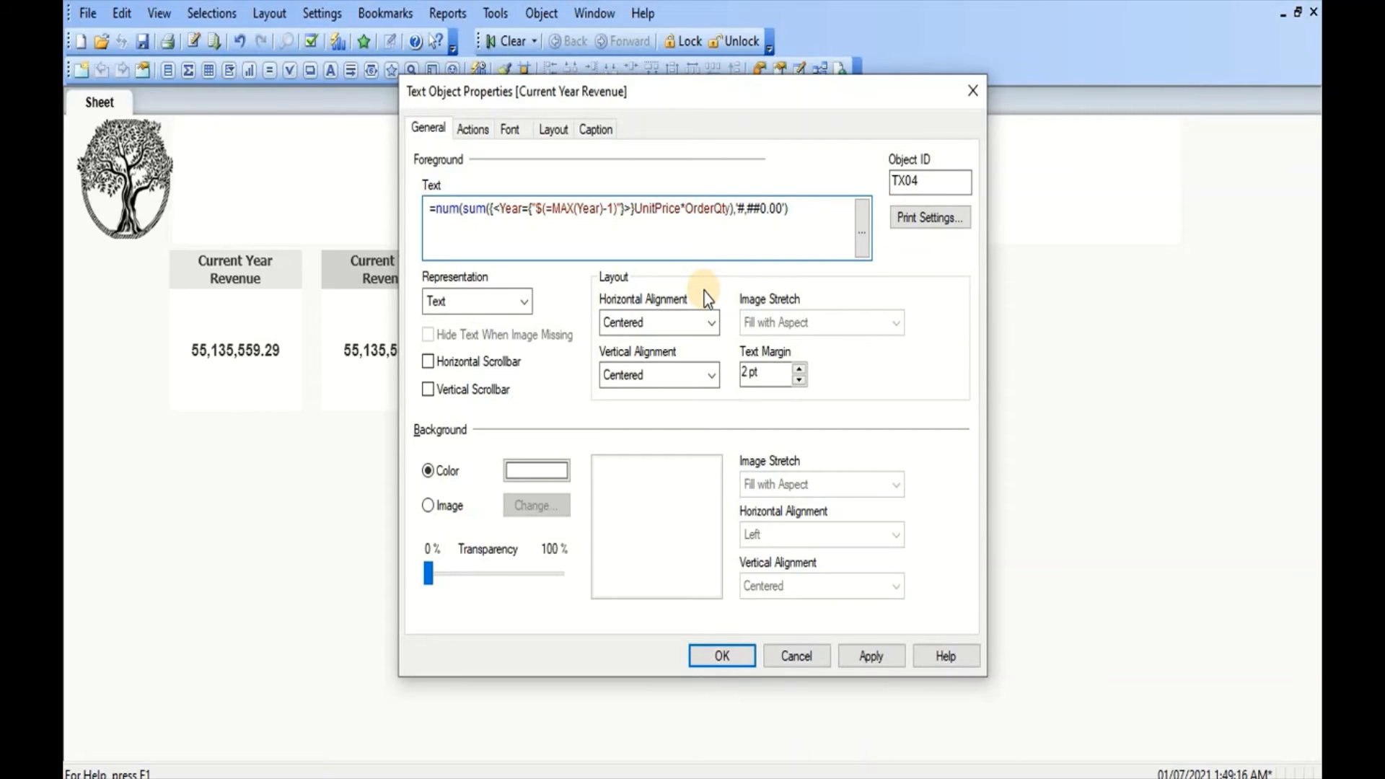
Set the copied text object's caption title to "Last Year Revenue", apply it and close the properties
{"action": "left_click", "coordinate": [597, 130]}
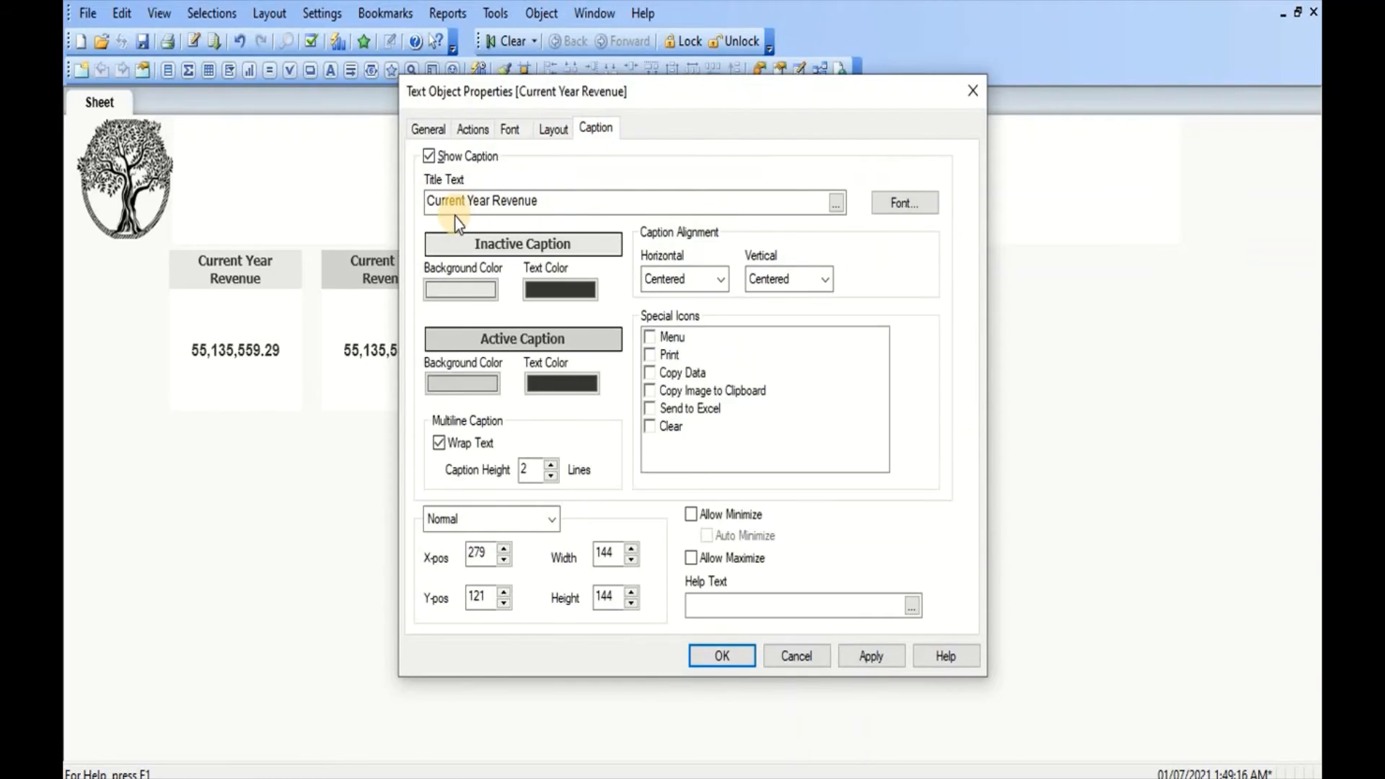
{"action": "double_click", "coordinate": [439, 202]}
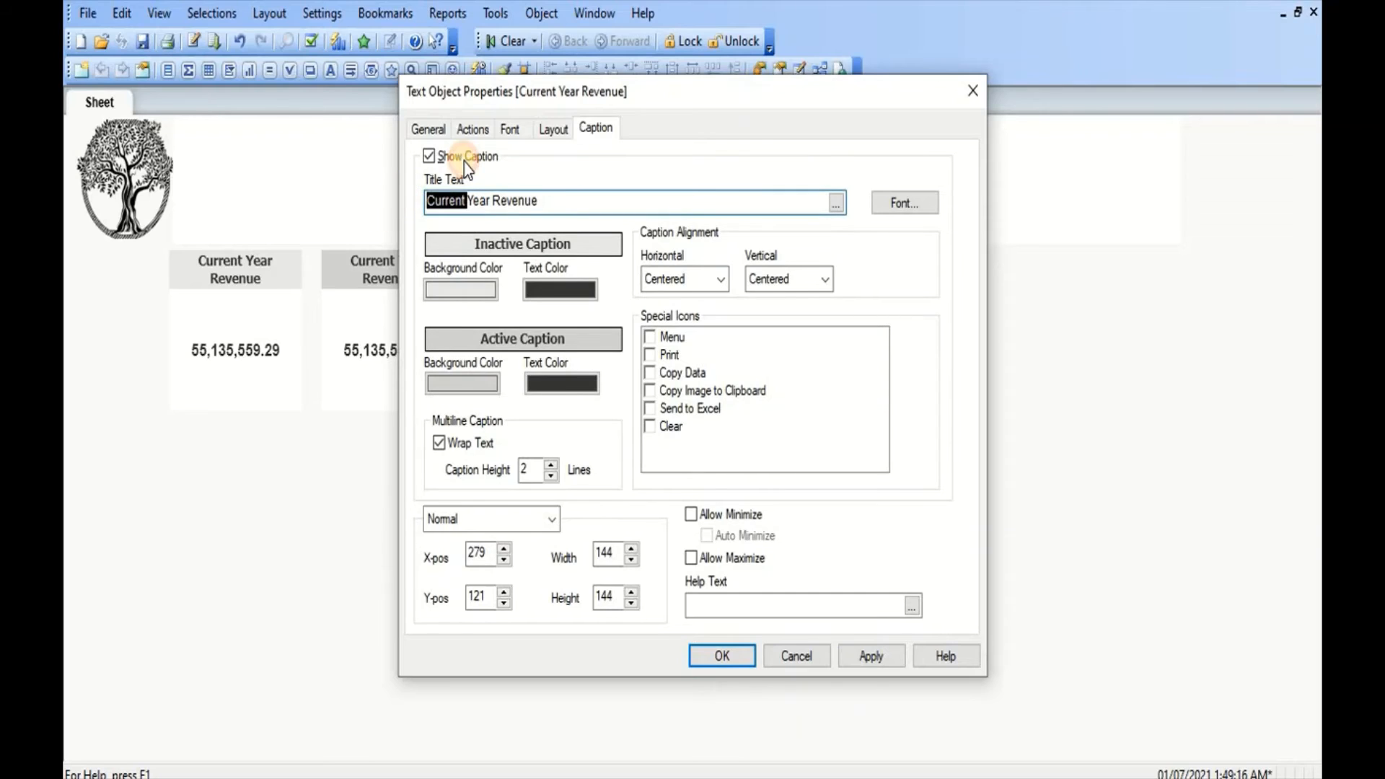
{"action": "type", "text": "Last"}
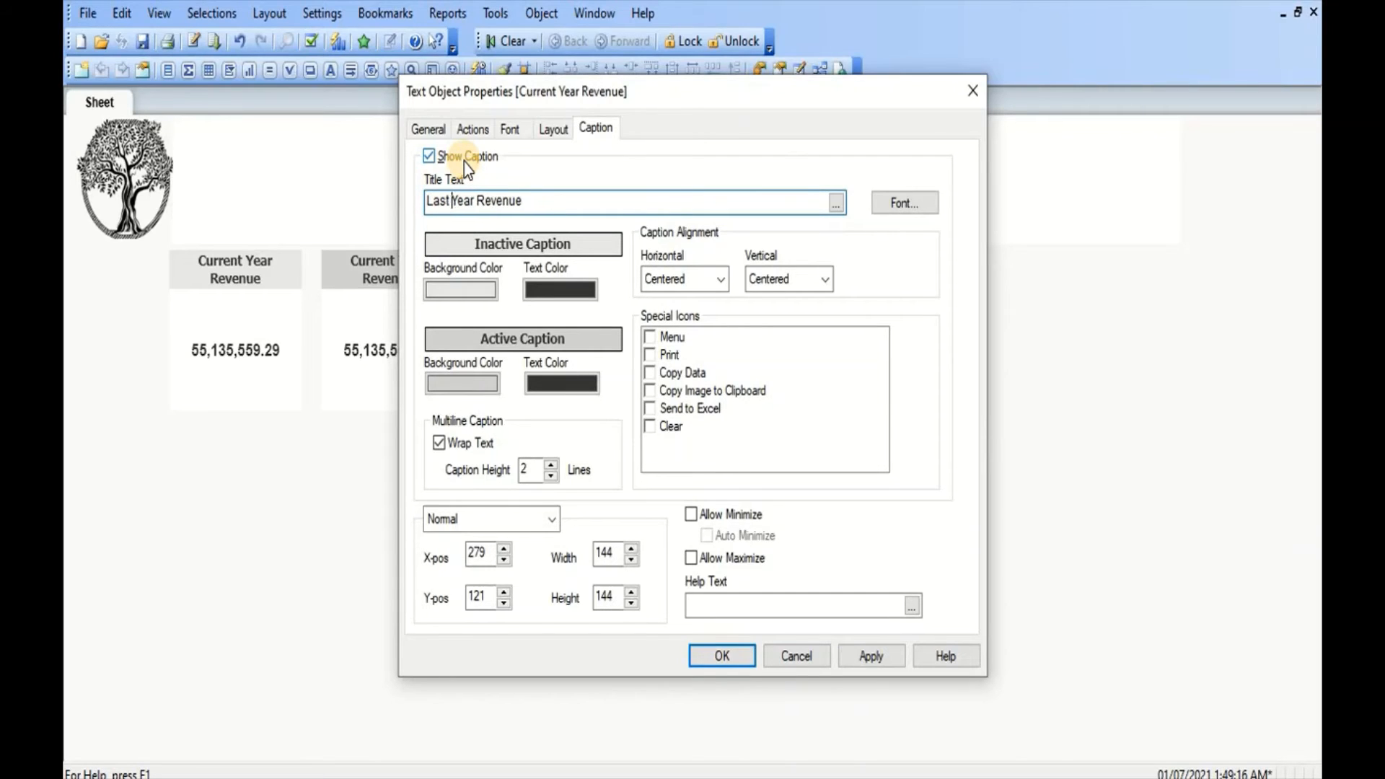
{"action": "left_click", "coordinate": [871, 656]}
{"action": "left_click_drag", "start_coordinate": [550, 104], "coordinate": [726, 103]}
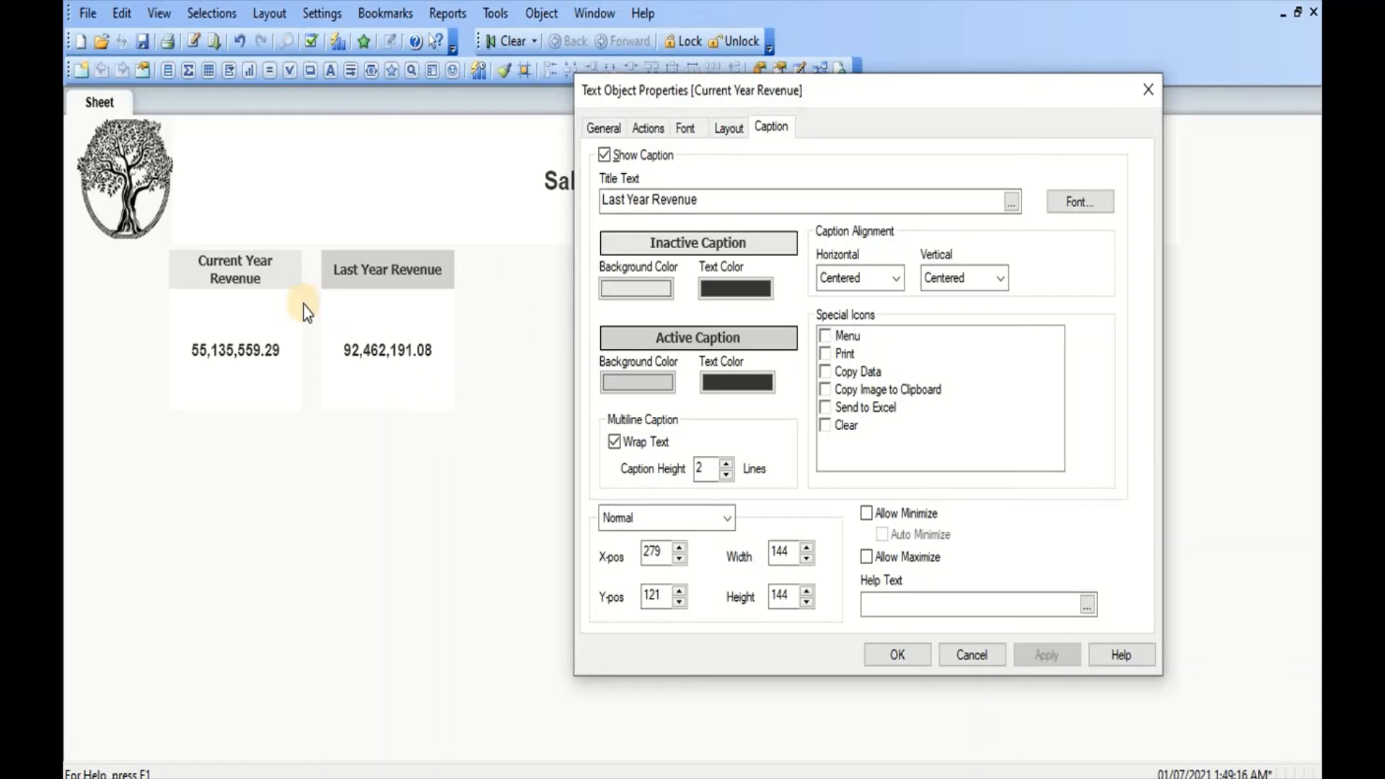
{"action": "left_click_drag", "start_coordinate": [777, 97], "coordinate": [750, 181]}
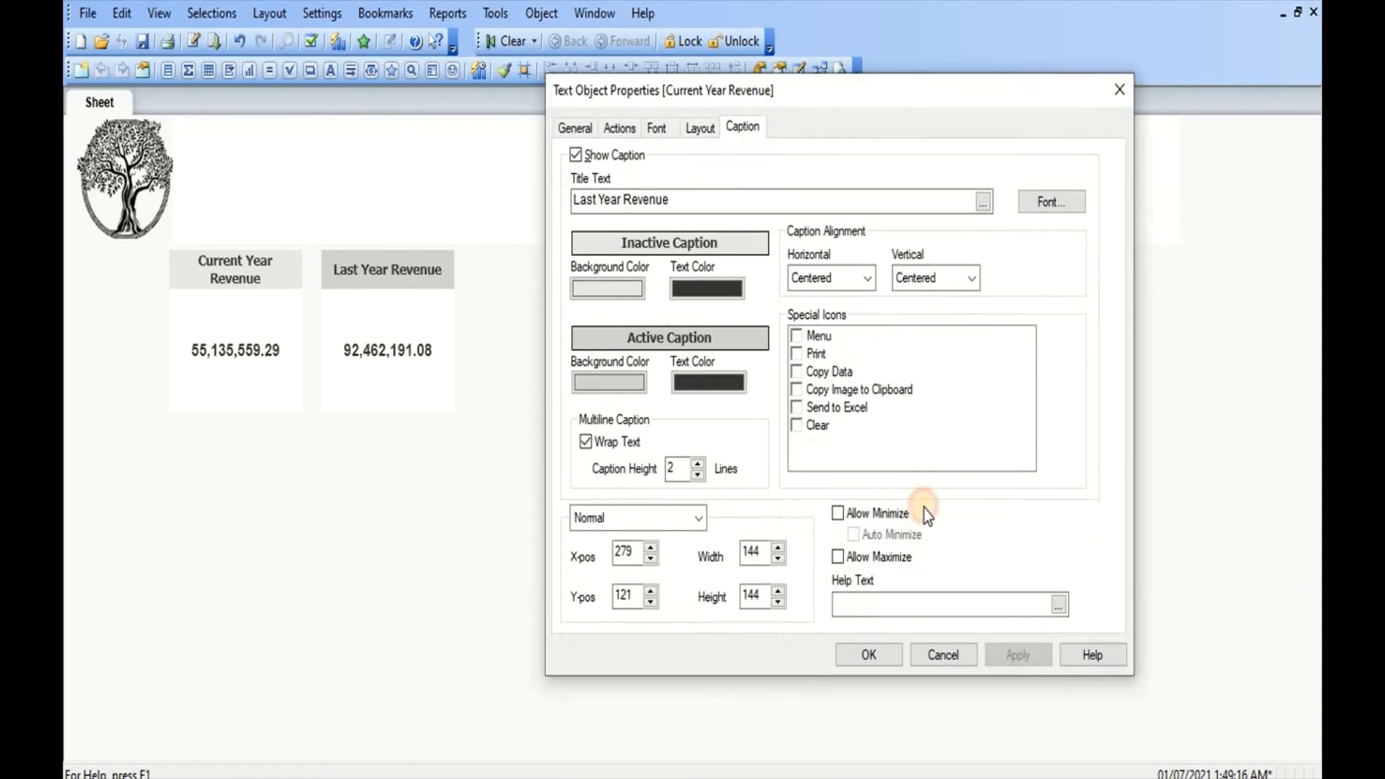
{"action": "left_click", "coordinate": [876, 658]}
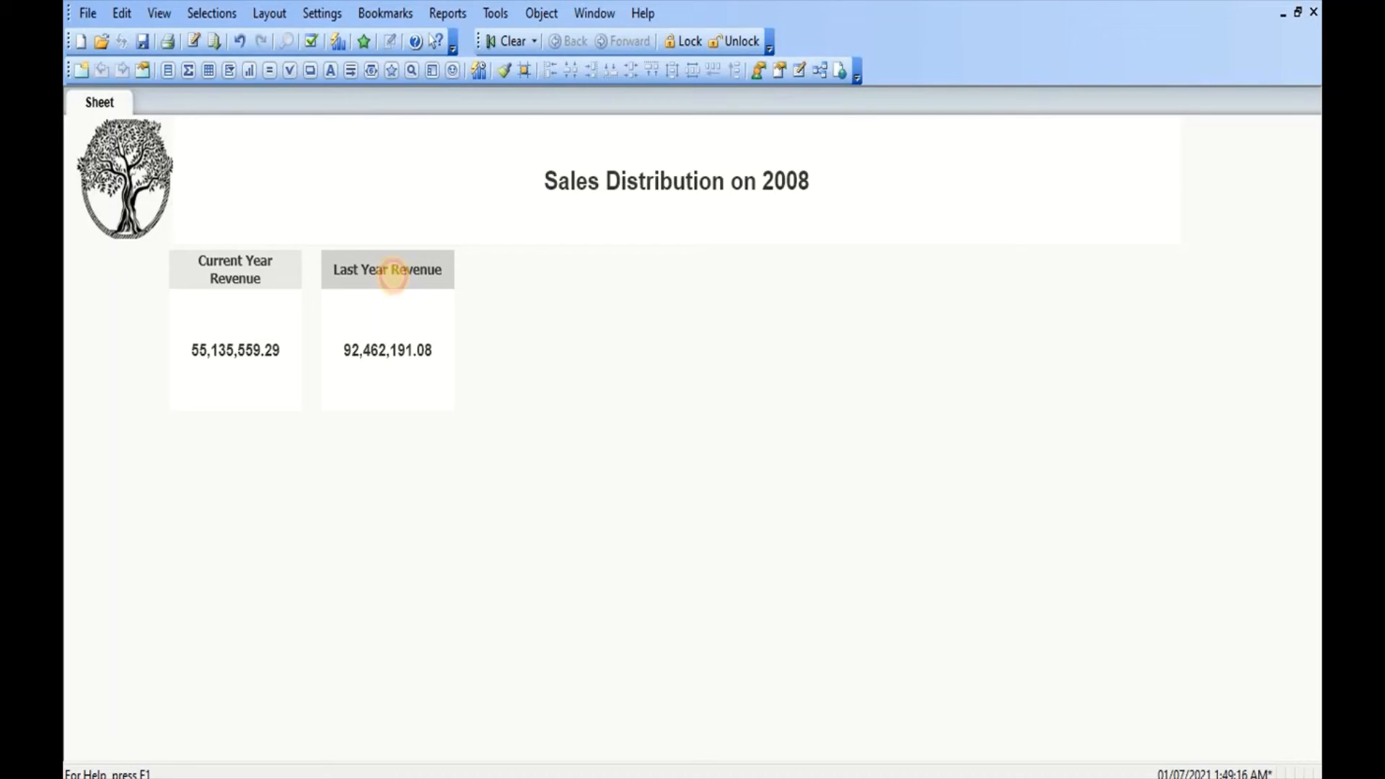
Duplicate the Last Year Revenue text object directly to its right and title the copy "Actual vs Last Year (%)"
{"action": "left_click_drag", "start_coordinate": [394, 279], "coordinate": [547, 279]}
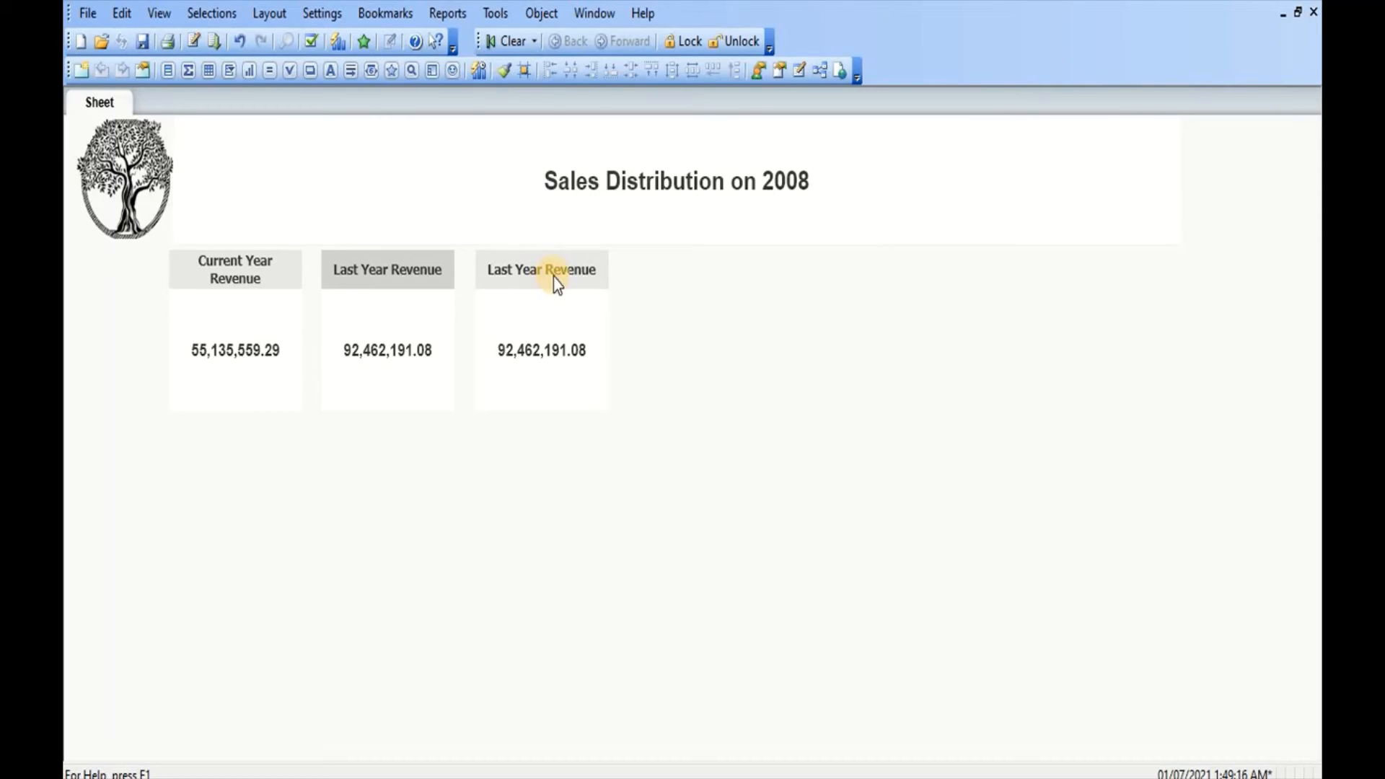
{"action": "right_click", "coordinate": [555, 283]}
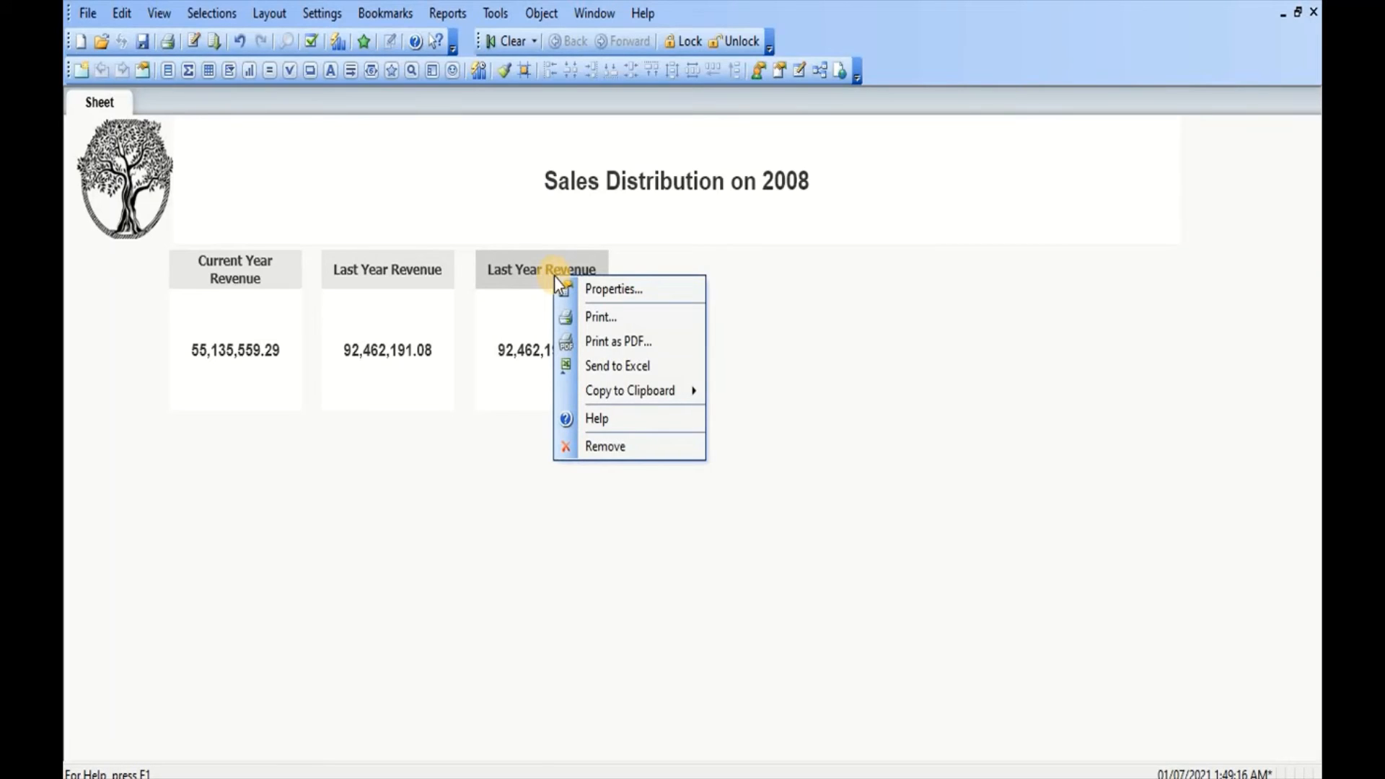
{"action": "left_click", "coordinate": [583, 290]}
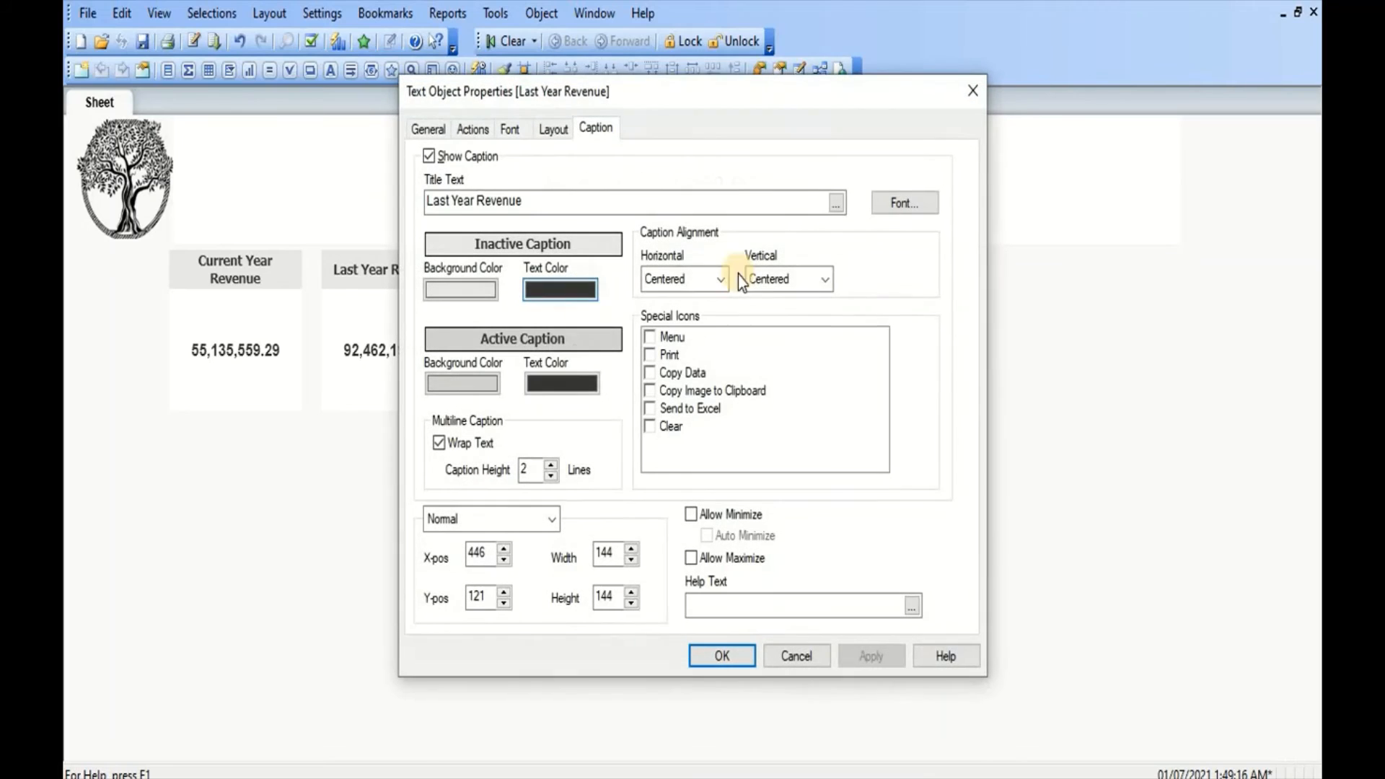
{"action": "double_click", "coordinate": [443, 205]}
{"action": "left_click_drag", "start_coordinate": [532, 203], "coordinate": [391, 198]}
{"action": "type", "text": "Actual vs Last Year ()"}
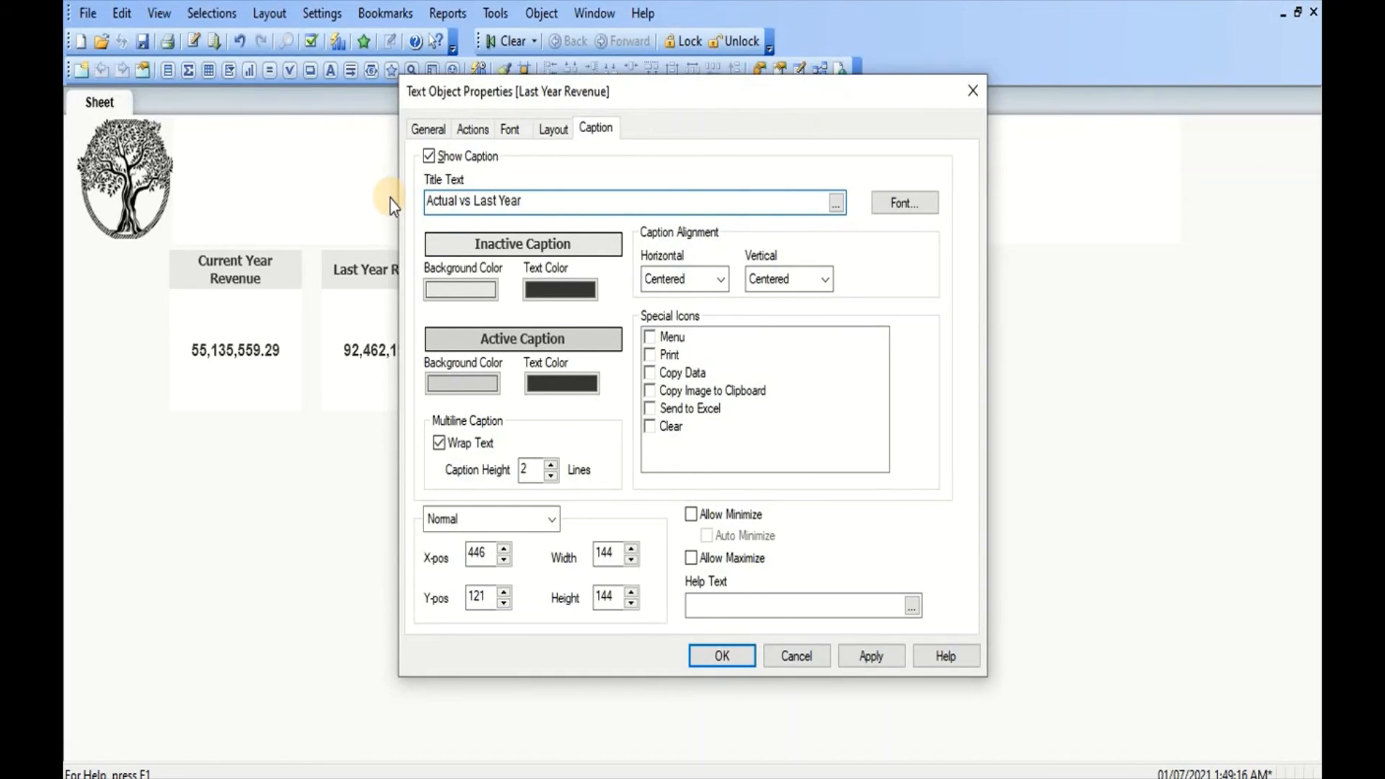
{"action": "key", "text": "Left"}
{"action": "type", "text": "%"}
In the new copy's expression, divide the sum by a duplicate of itself placed on the second line, inside num()
{"action": "left_click", "coordinate": [435, 131]}
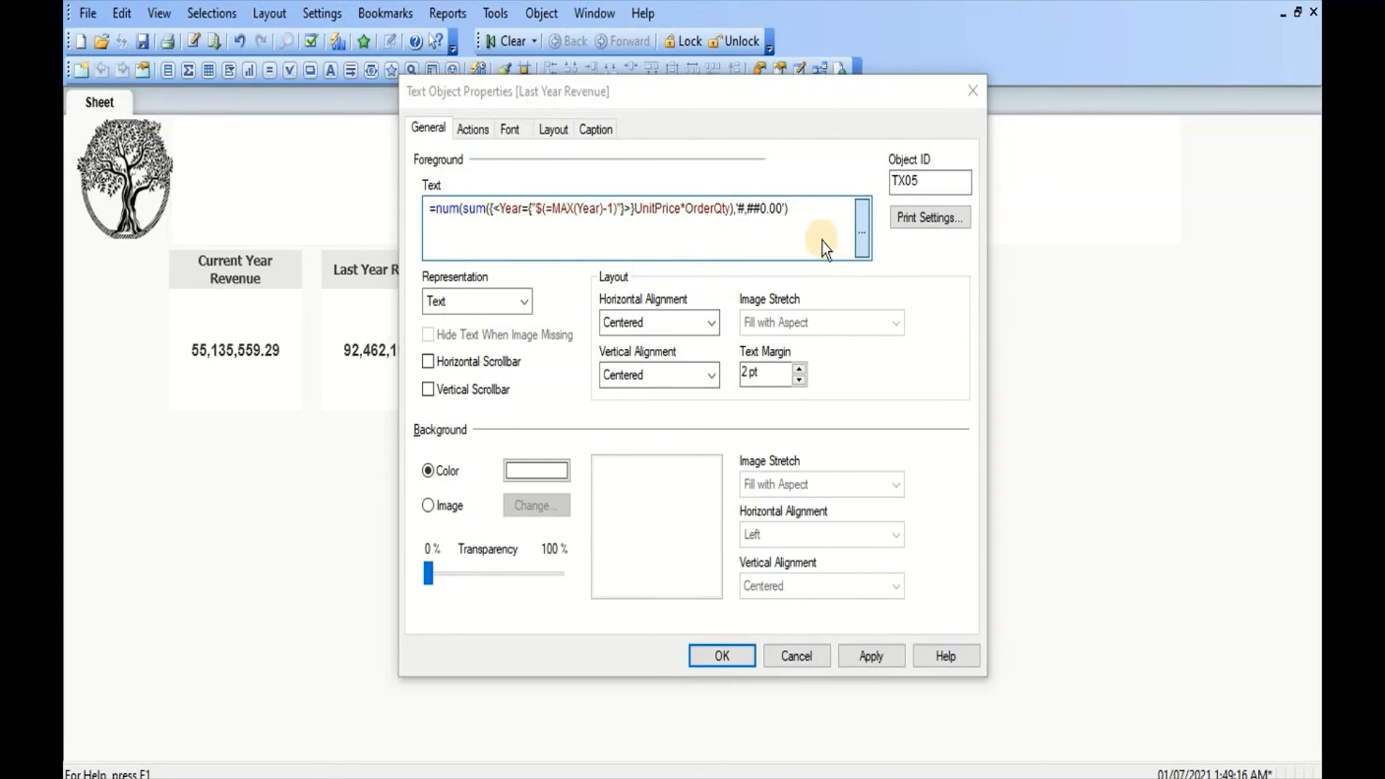
{"action": "left_click", "coordinate": [861, 241]}
{"action": "left_click_drag", "start_coordinate": [233, 67], "coordinate": [451, 66]}
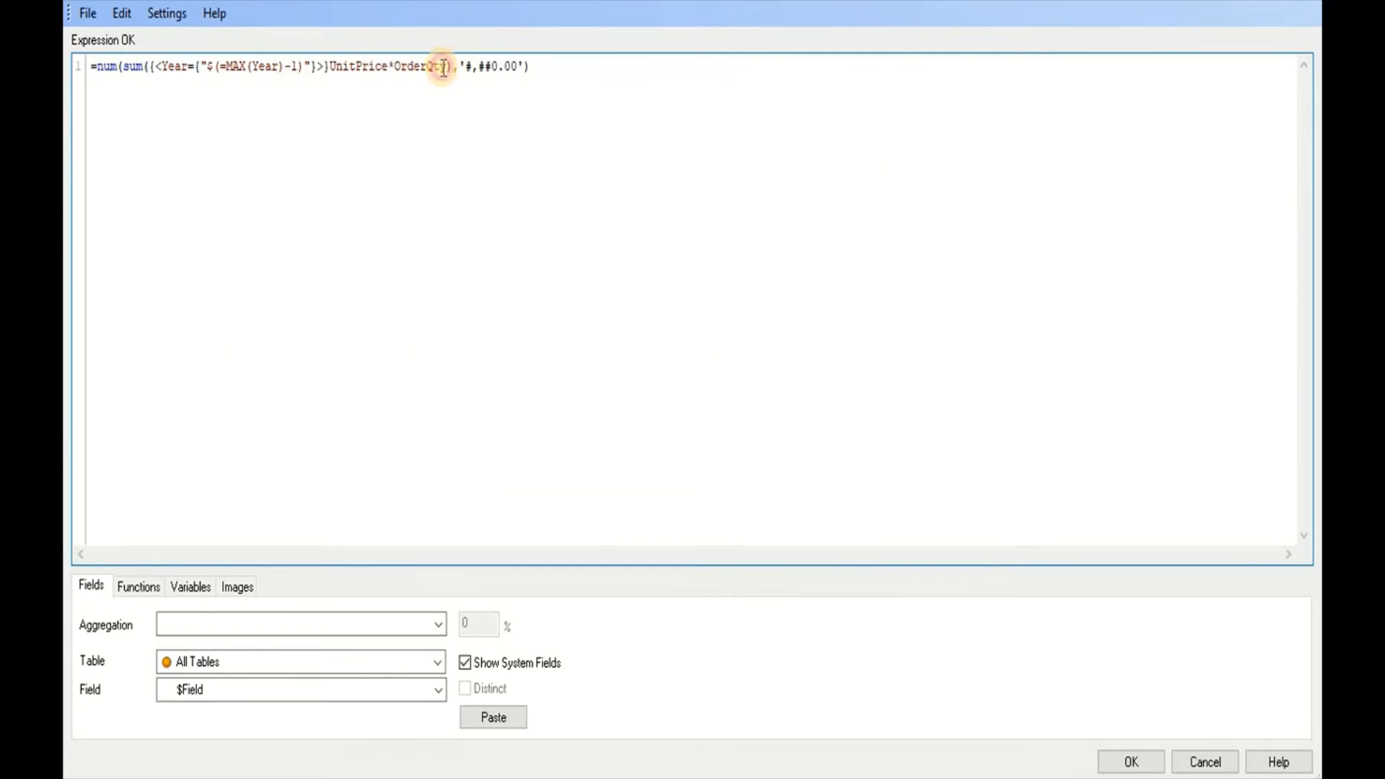
{"action": "left_click", "coordinate": [124, 70], "text": "shift"}
{"action": "key", "text": "ctrl+c"}
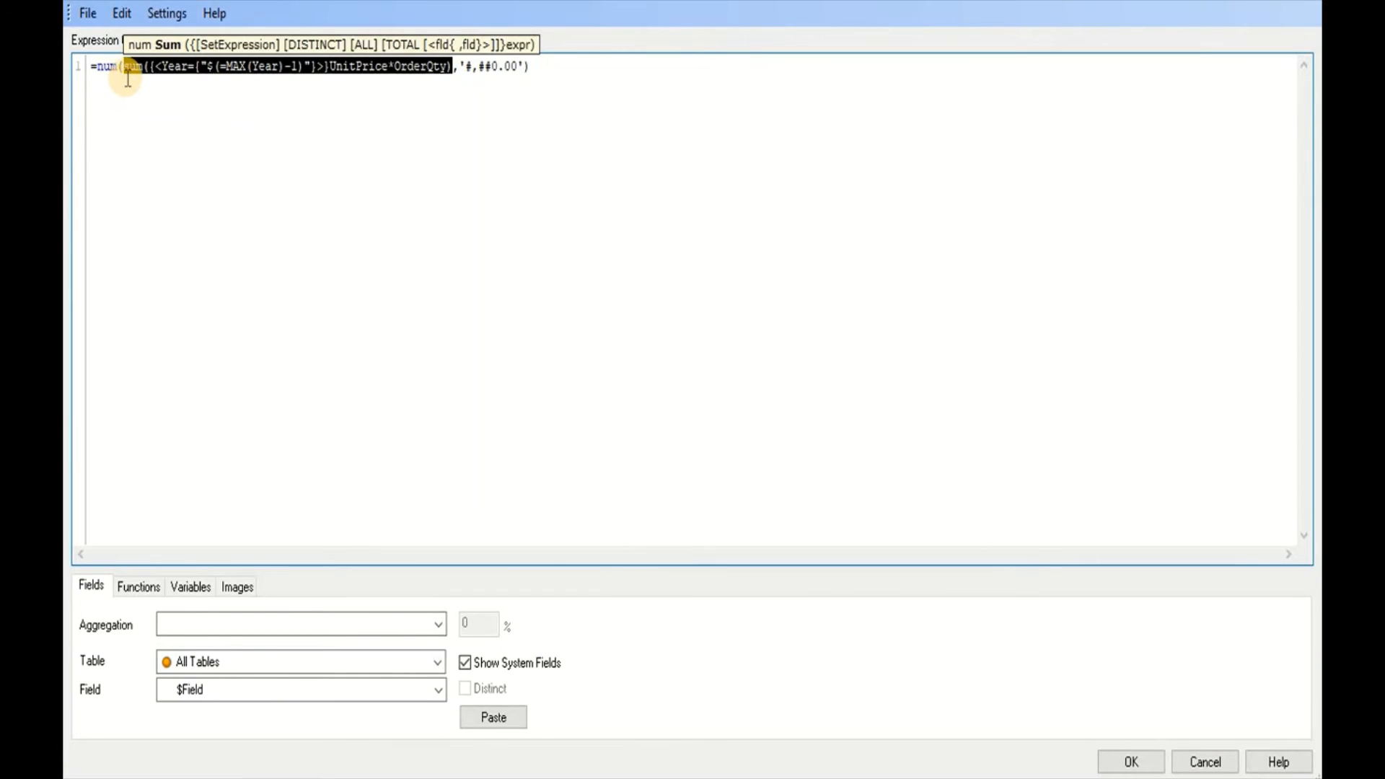
{"action": "left_click", "coordinate": [599, 109]}
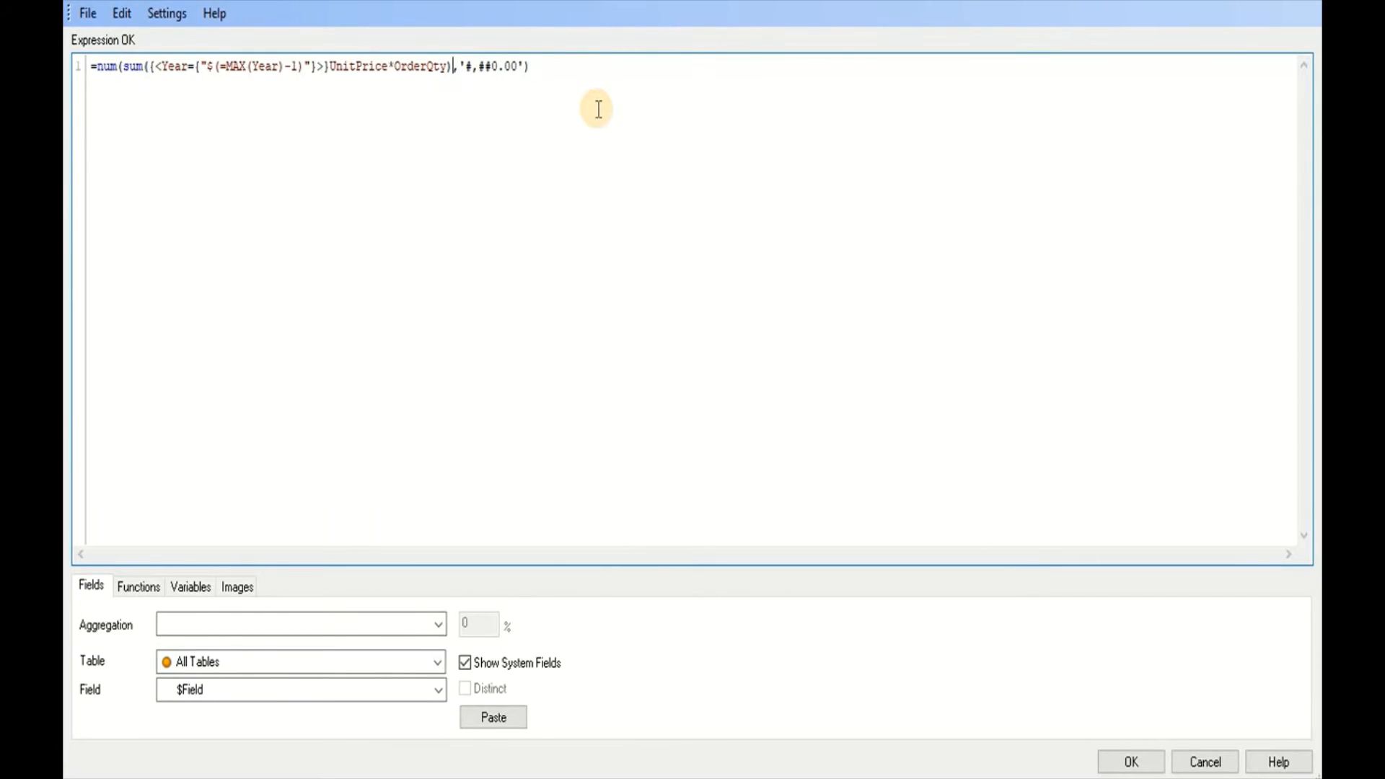
{"action": "key", "text": "Return"}
{"action": "key", "text": "Return"}
{"action": "key", "text": "Return"}
{"action": "key", "text": "Up"}
{"action": "key", "text": "Up"}
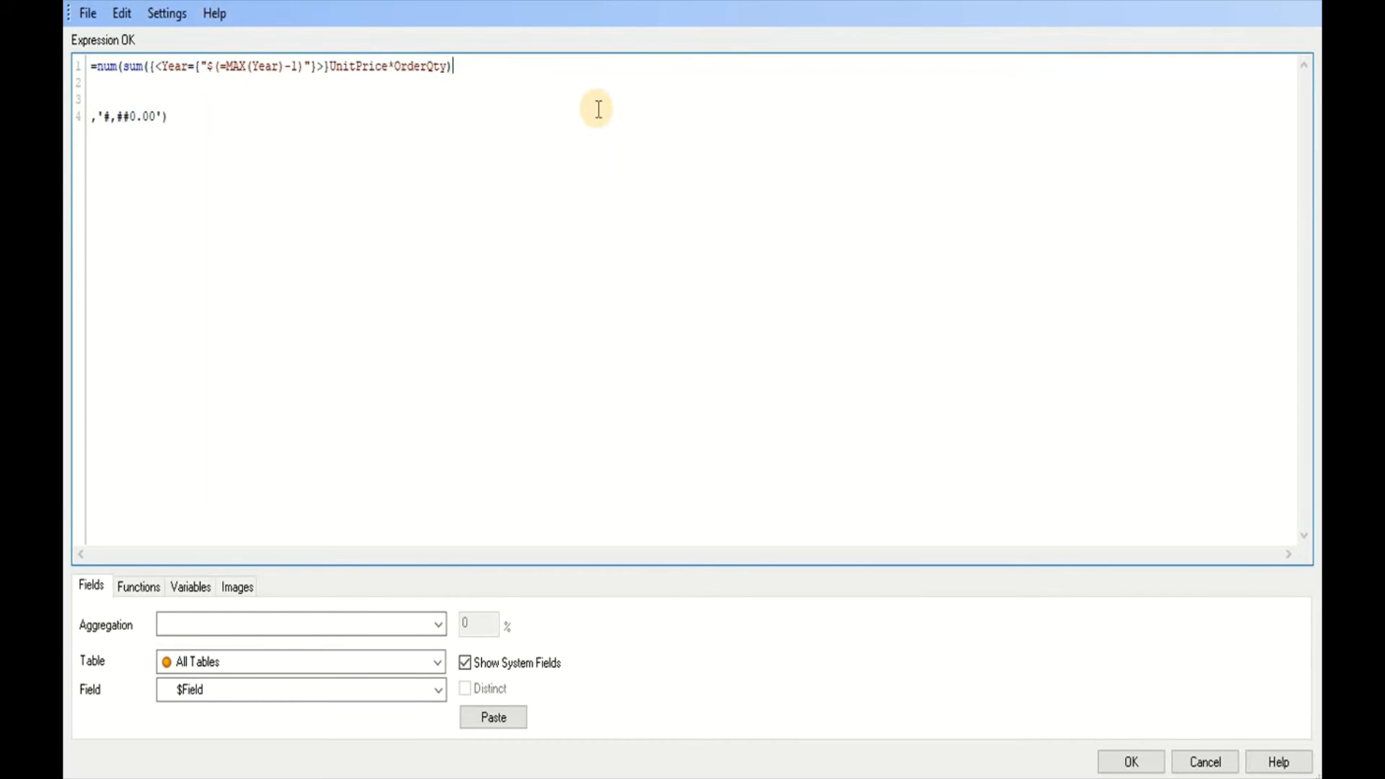
{"action": "type", "text": "/"}
{"action": "key", "text": "Down"}
{"action": "key", "text": "ctrl+v"}
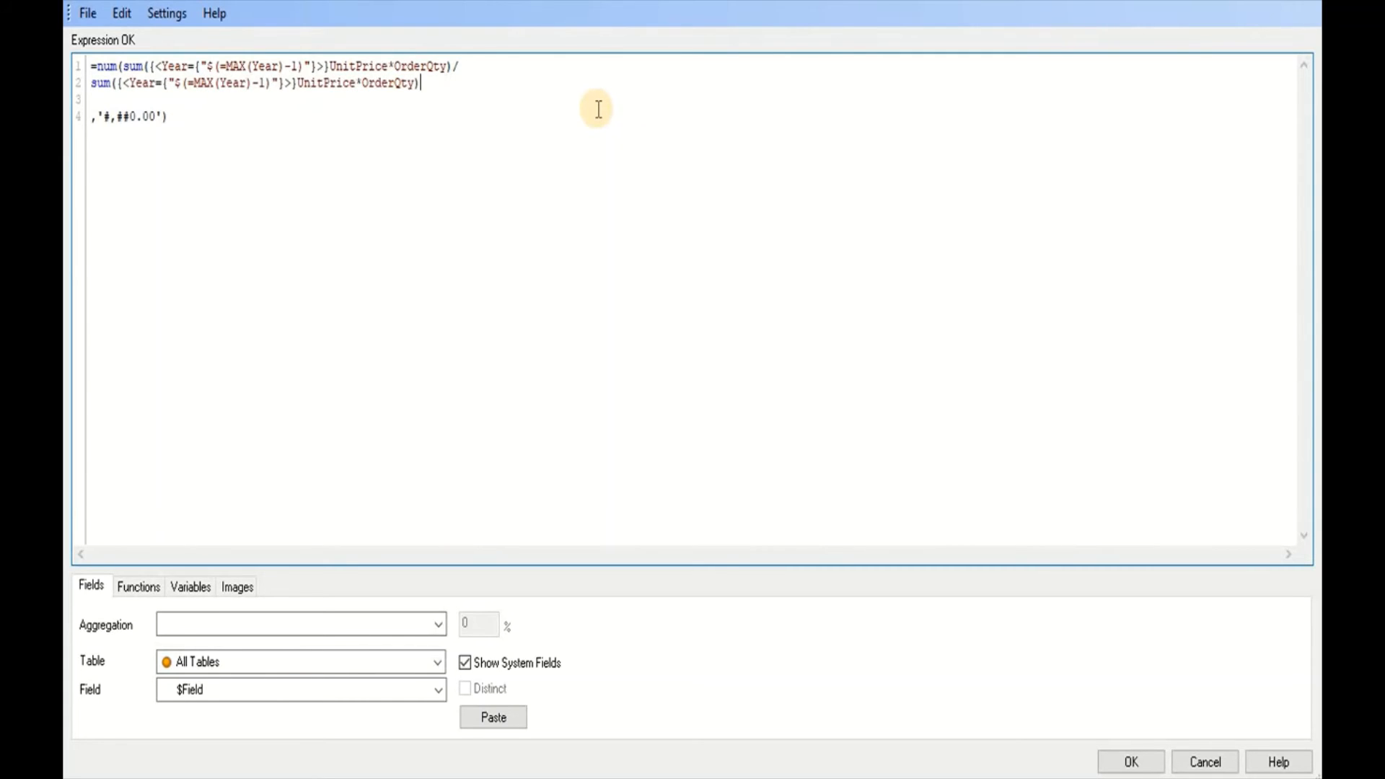
Remove the -1 after MAX(Year) in the first sum so the numerator uses the current year
{"action": "left_click", "coordinate": [299, 65]}
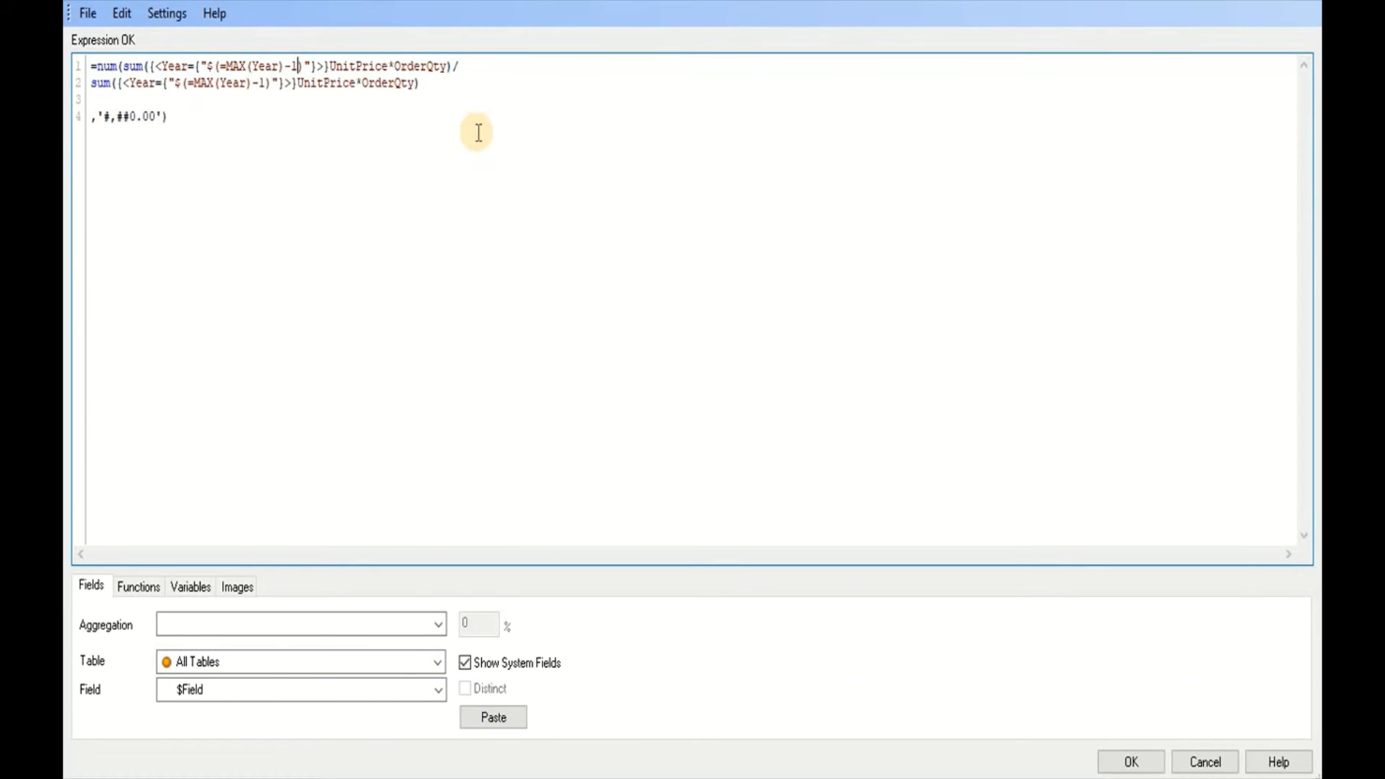
{"action": "key", "text": "BackSpace"}
{"action": "key", "text": "BackSpace"}
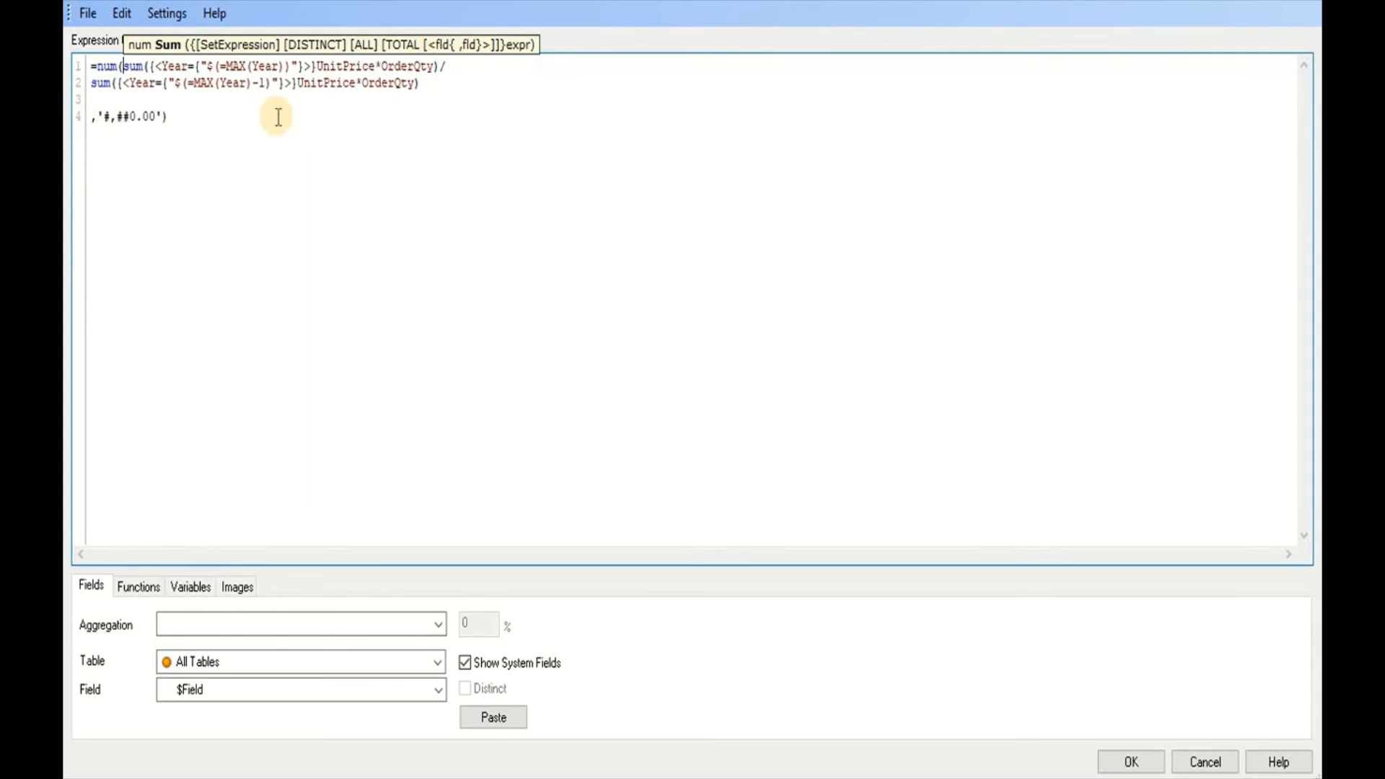
Wrap the ratio of the two sums in parentheses on separate lines, subtract 1 from it, and apply the expression
{"action": "key", "text": "Return"}
{"action": "key", "text": "Return"}
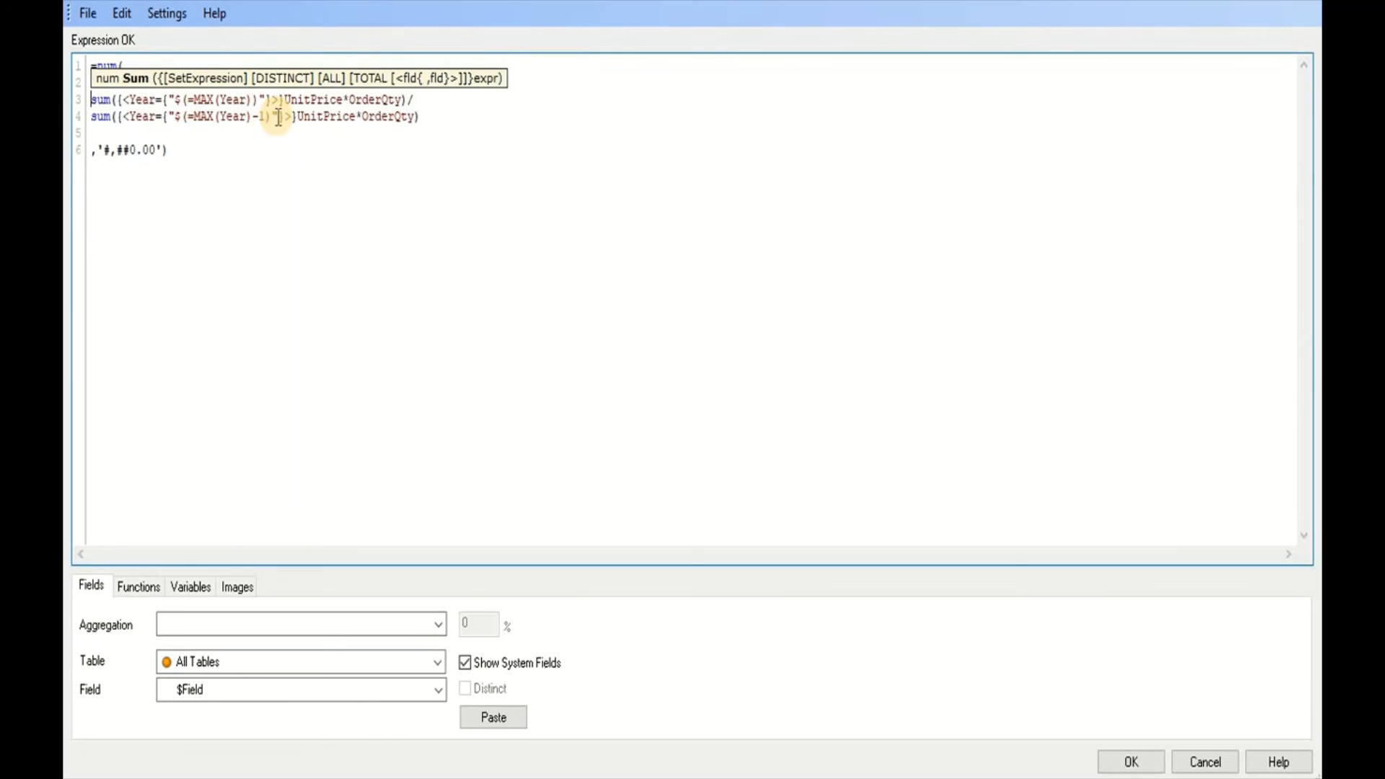
{"action": "key", "text": "Up"}
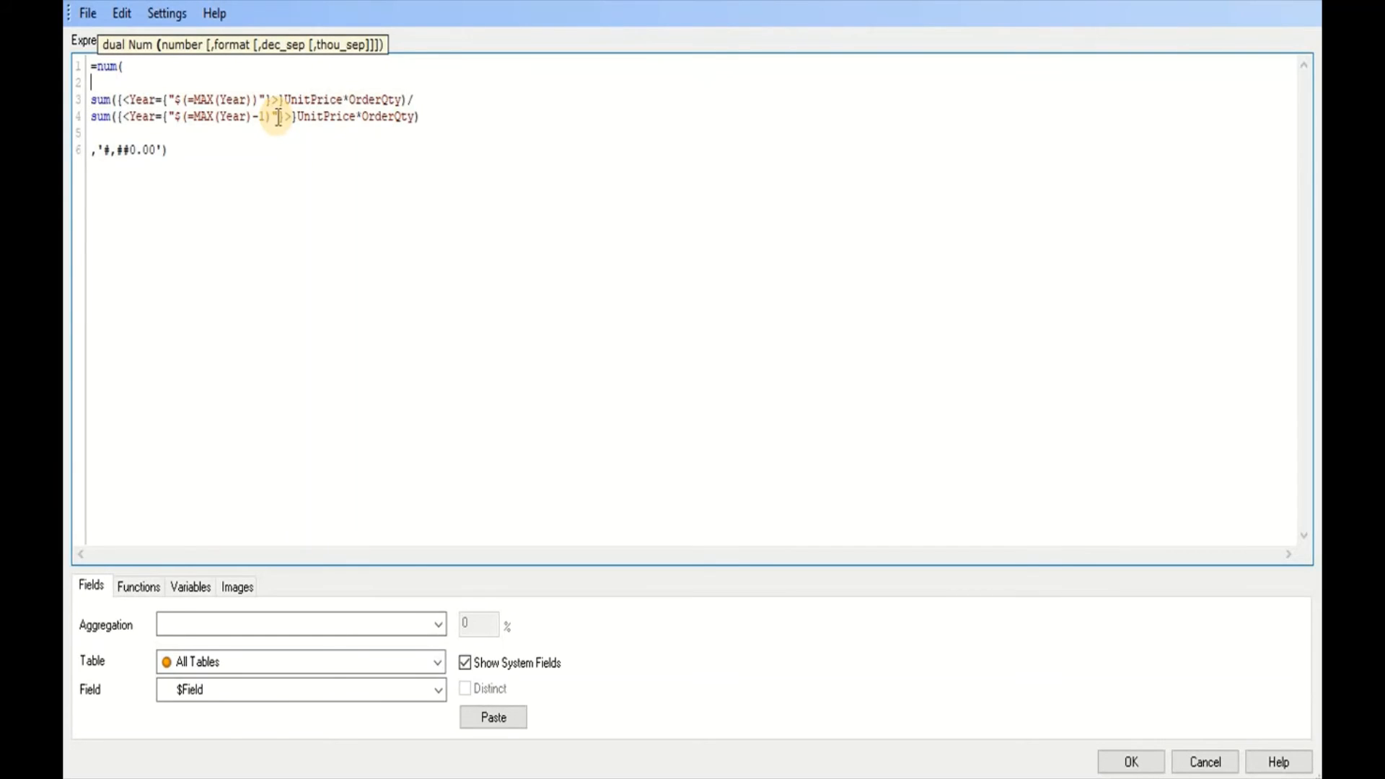
{"action": "type", "text": "("}
{"action": "key", "text": "Down"}
{"action": "key", "text": "Down"}
{"action": "key", "text": "Down"}
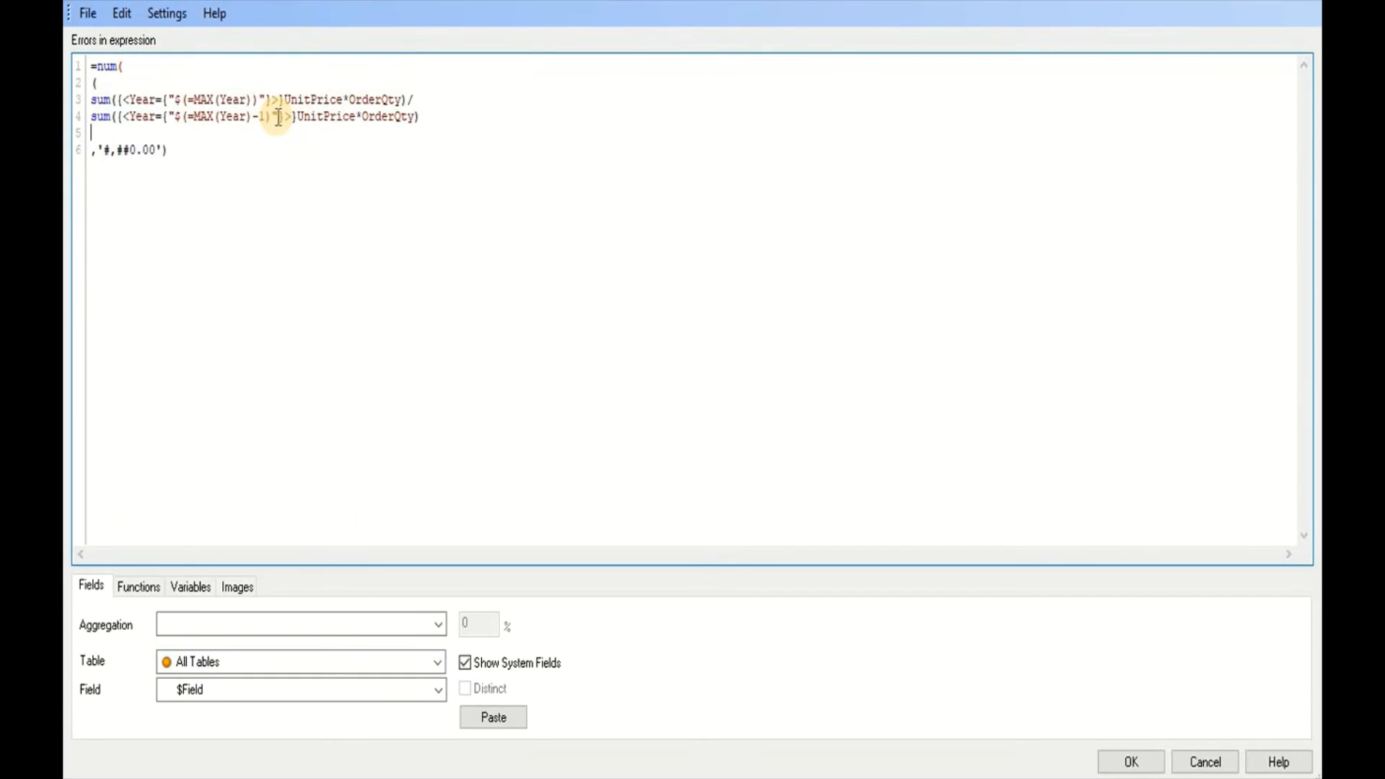
{"action": "type", "text": ")"}
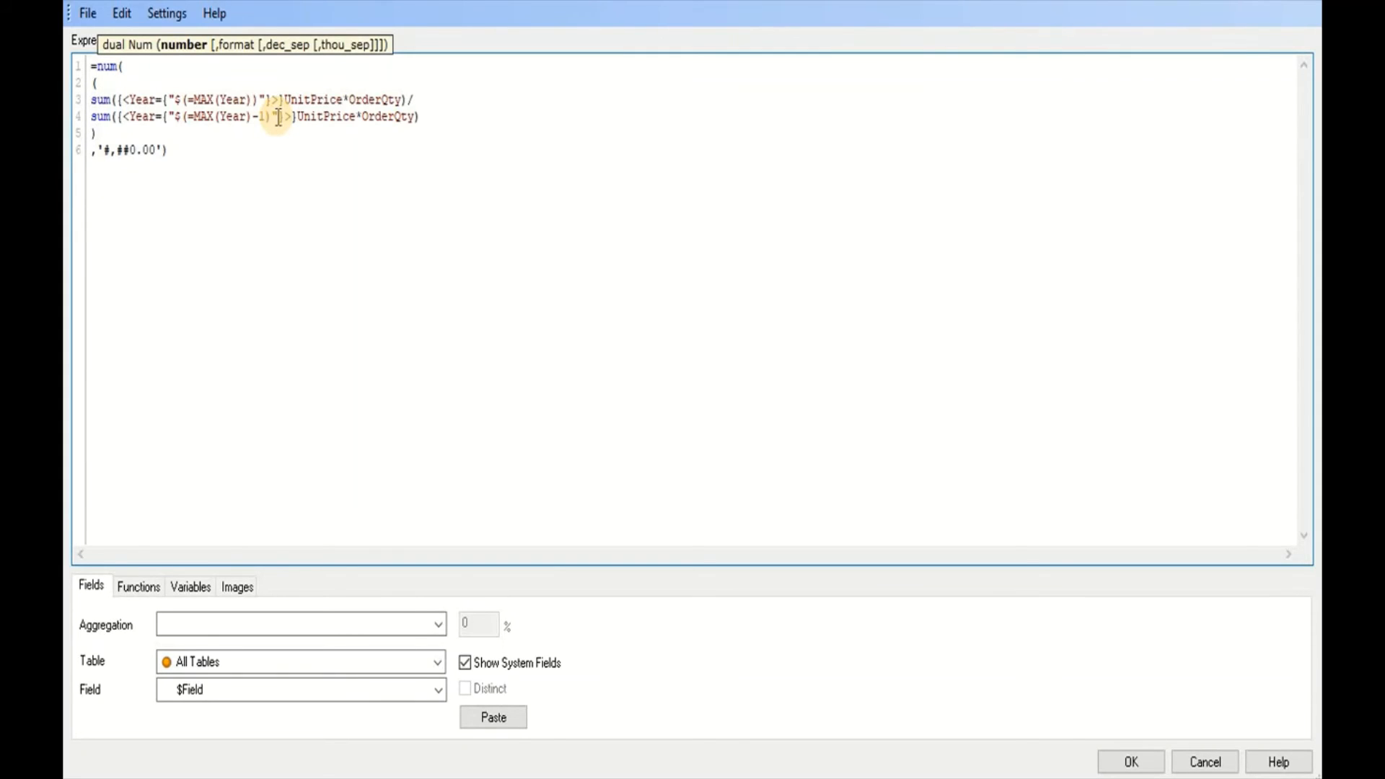
{"action": "type", "text": "-1"}
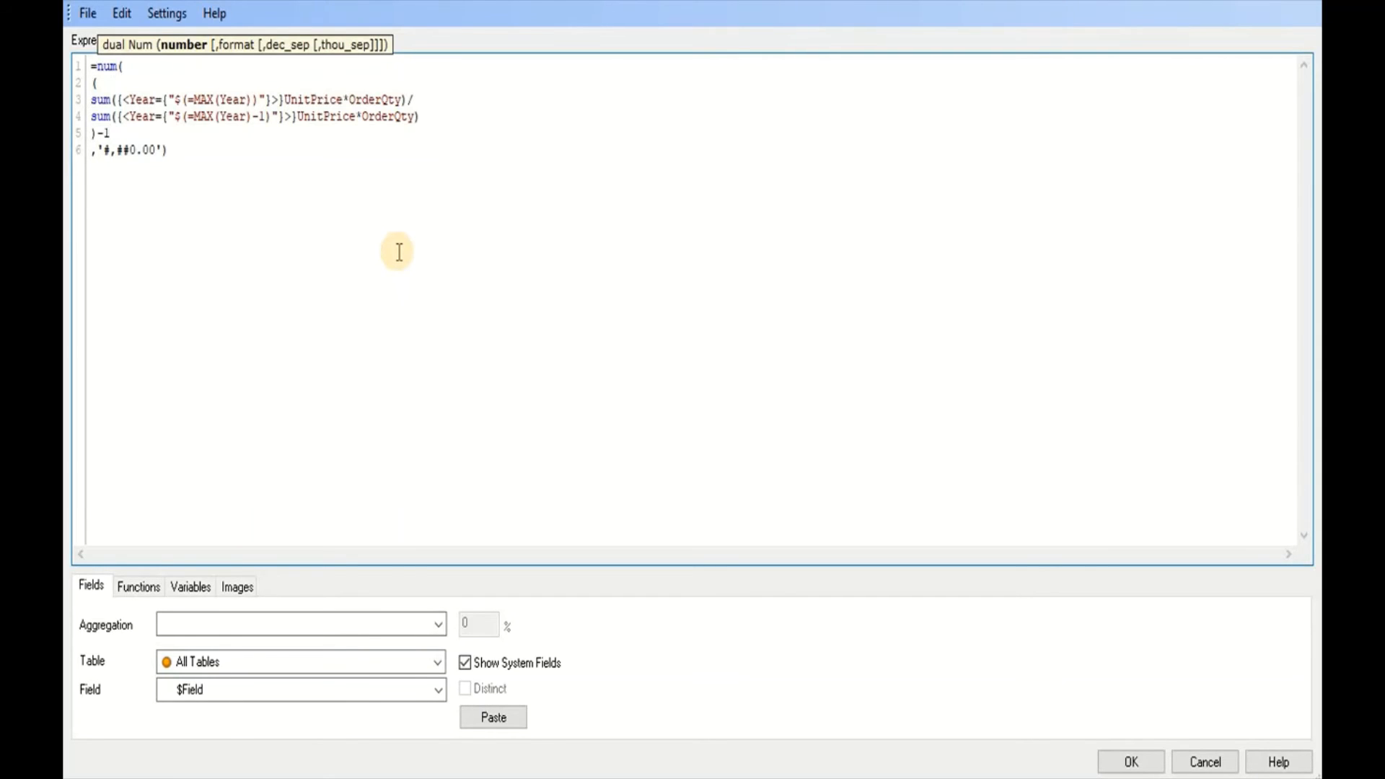
{"action": "left_click", "coordinate": [1135, 761]}
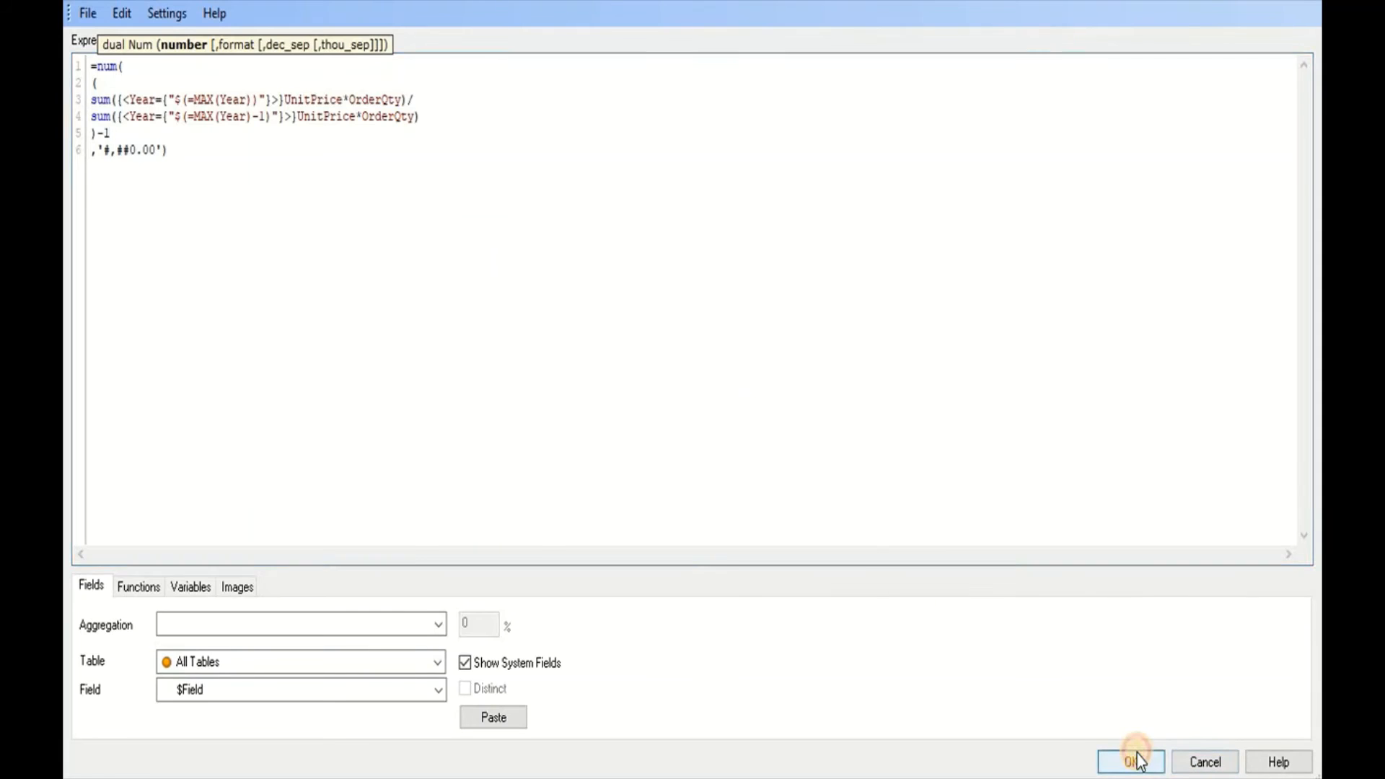
{"action": "left_click", "coordinate": [852, 658]}
{"action": "left_click_drag", "start_coordinate": [533, 93], "coordinate": [743, 69]}
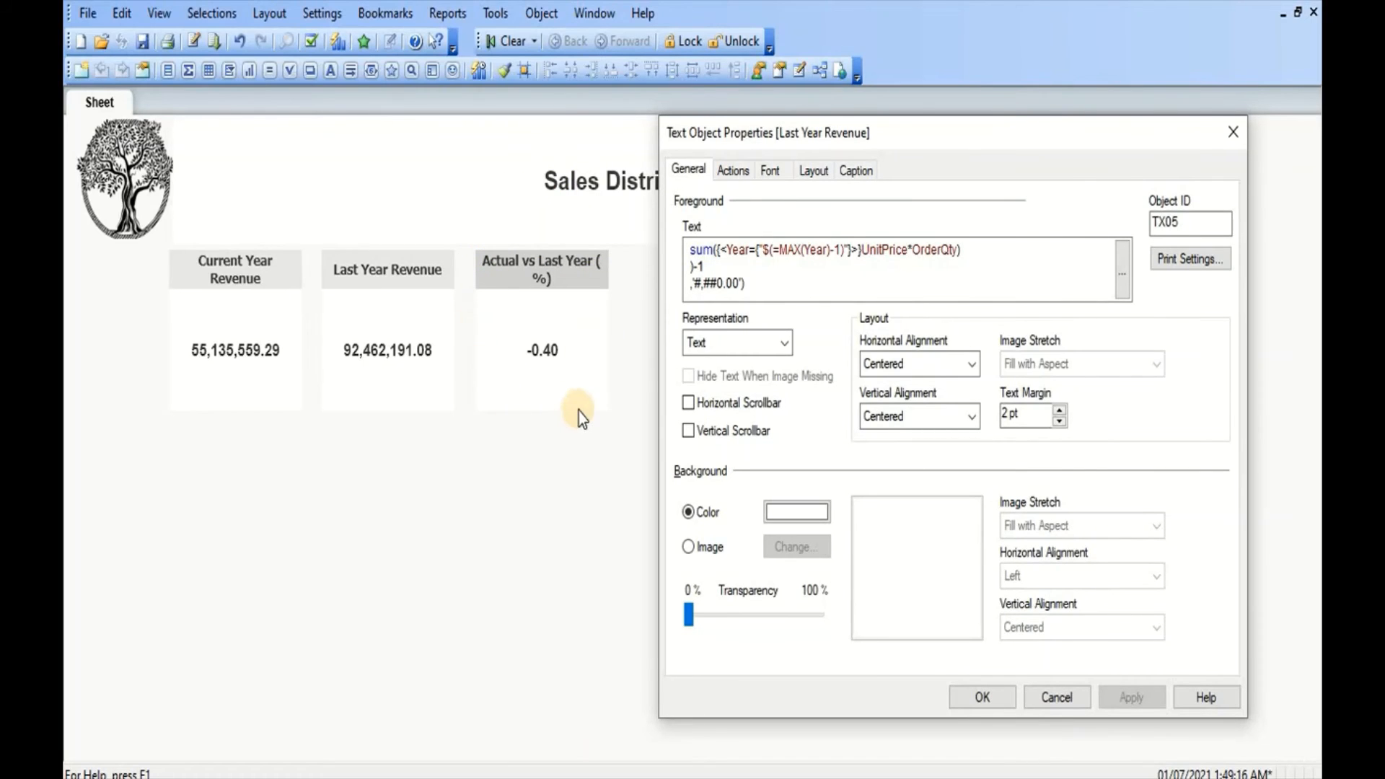
Change the num() format of the Actual vs Last Year expression to '#0%' and apply it
{"action": "left_click", "coordinate": [718, 283]}
{"action": "double_click", "coordinate": [720, 283]}
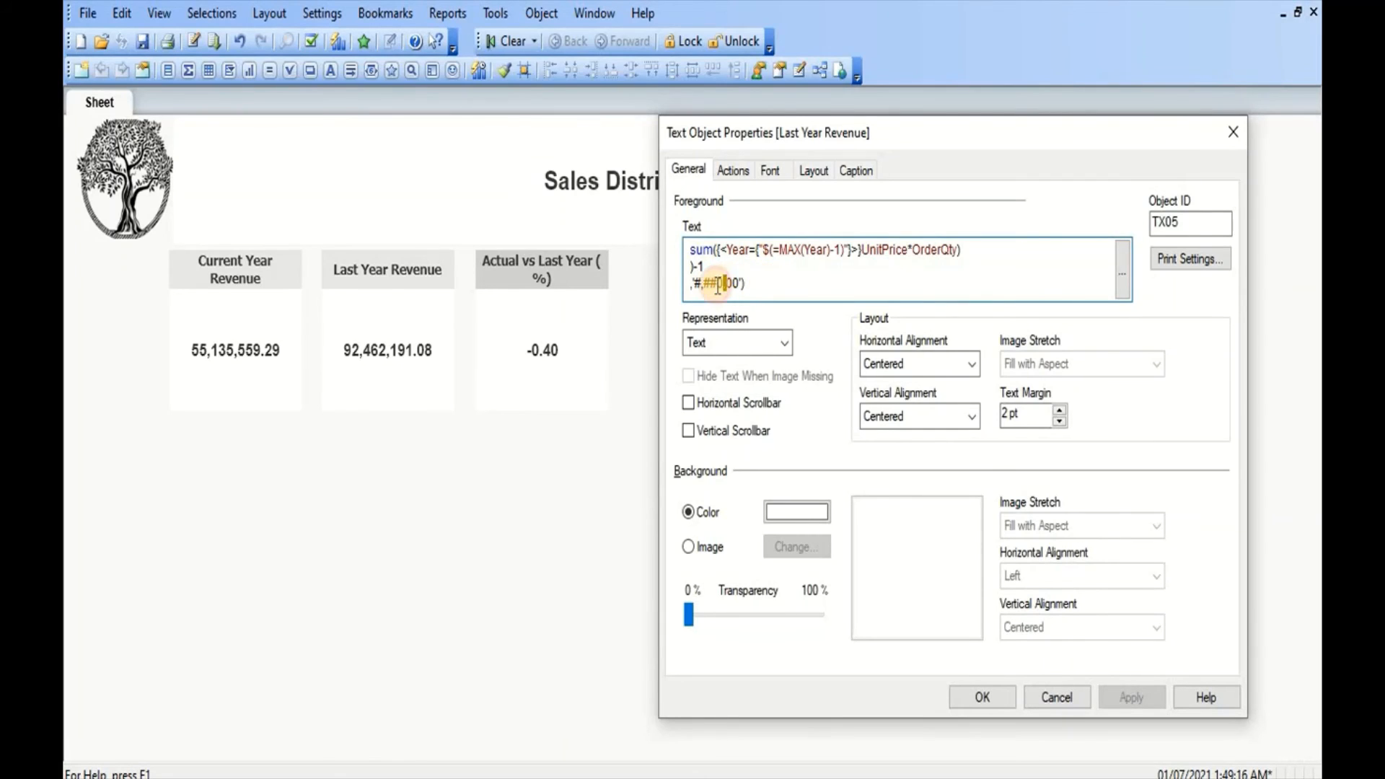
{"action": "key", "text": "Right"}
{"action": "key", "text": "Right"}
{"action": "key", "text": "Right"}
{"action": "key", "text": "BackSpace"}
{"action": "key", "text": "BackSpace"}
{"action": "key", "text": "BackSpace"}
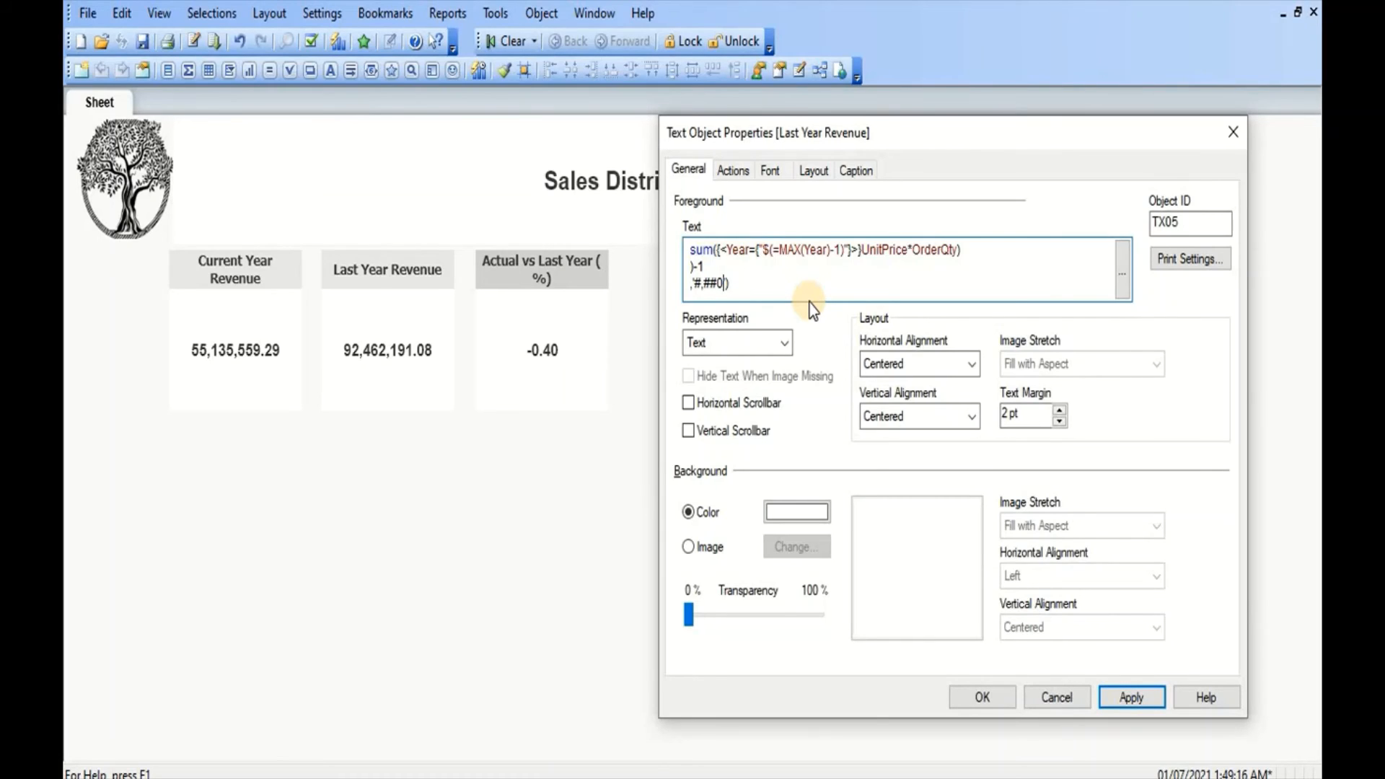
{"action": "type", "text": "%"}
{"action": "left_click", "coordinate": [1145, 696]}
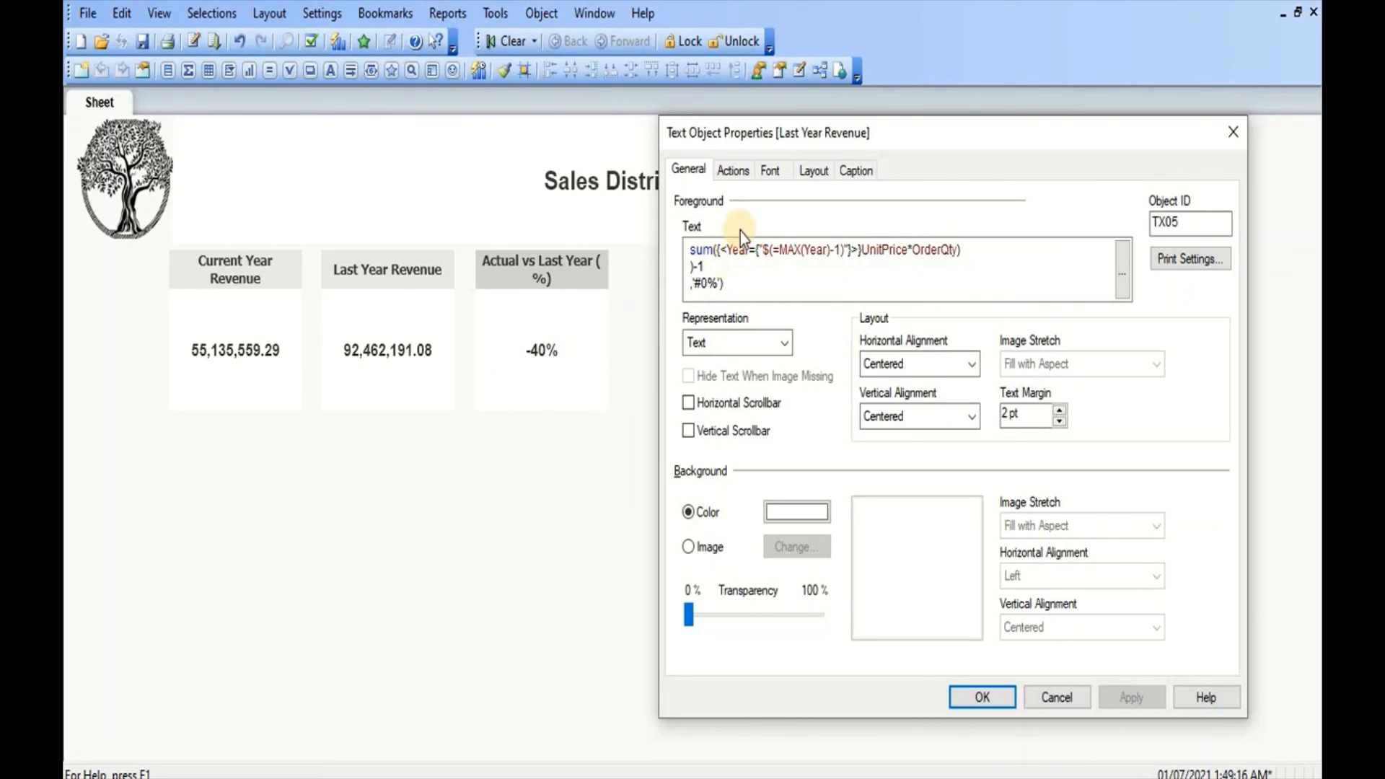
Set the base color of the Actual vs Last Year text's font to calculated, leaving its expression empty
{"action": "left_click", "coordinate": [769, 177]}
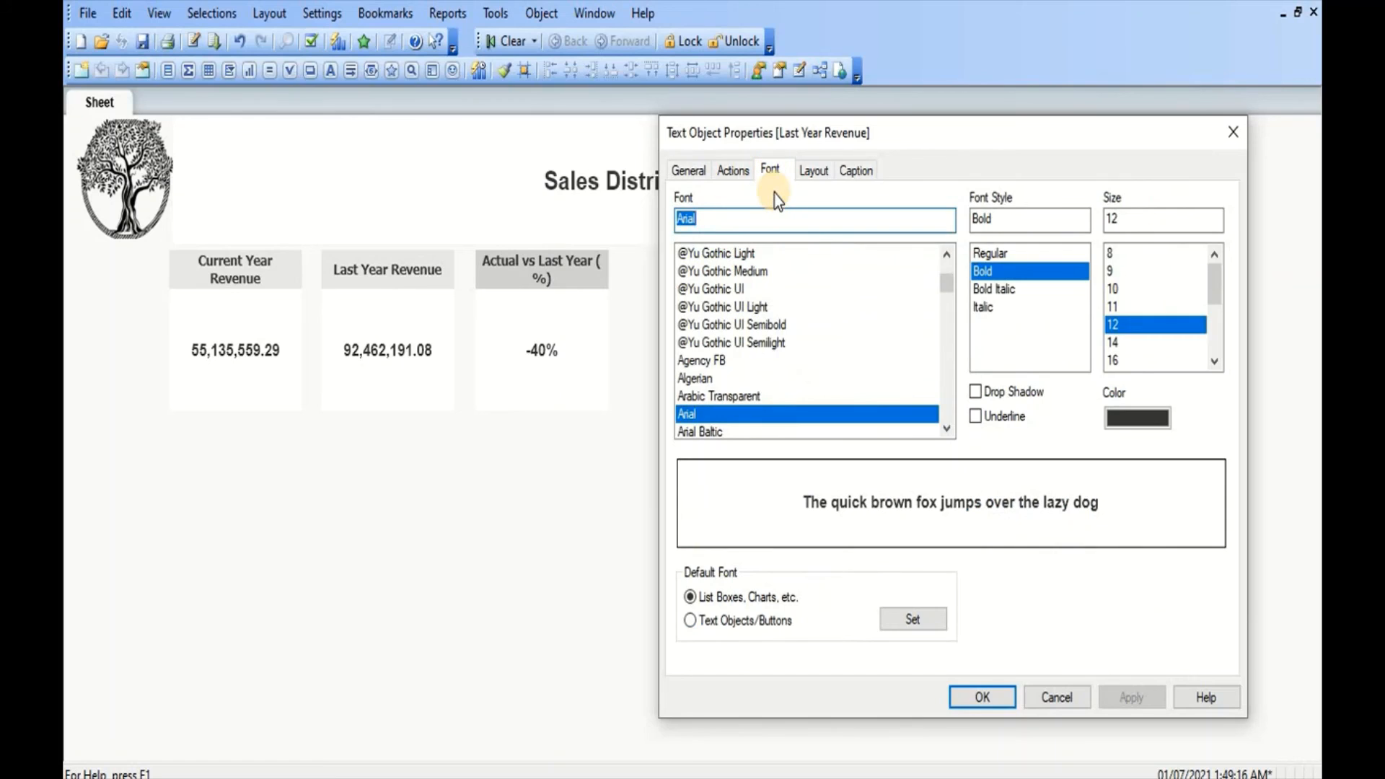
{"action": "left_click", "coordinate": [1123, 417]}
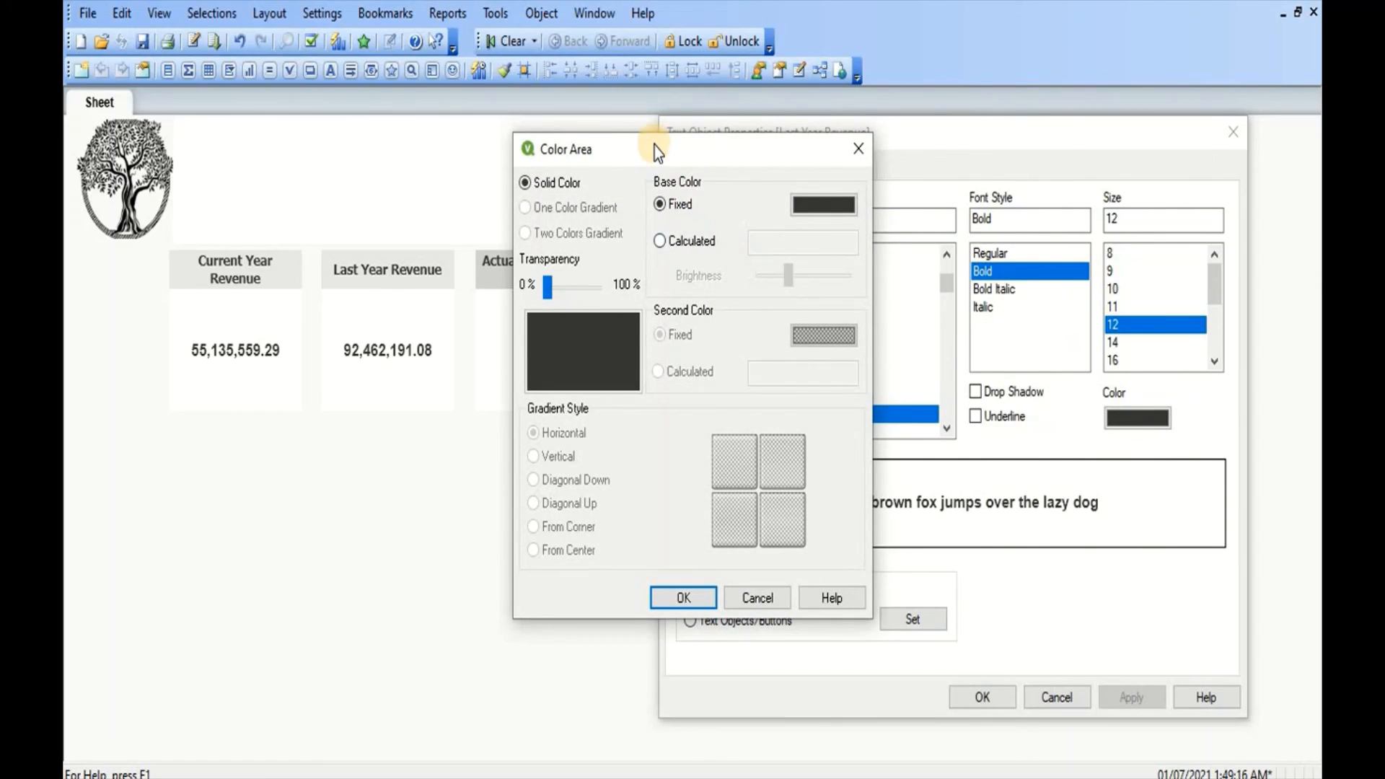
{"action": "left_click", "coordinate": [679, 245]}
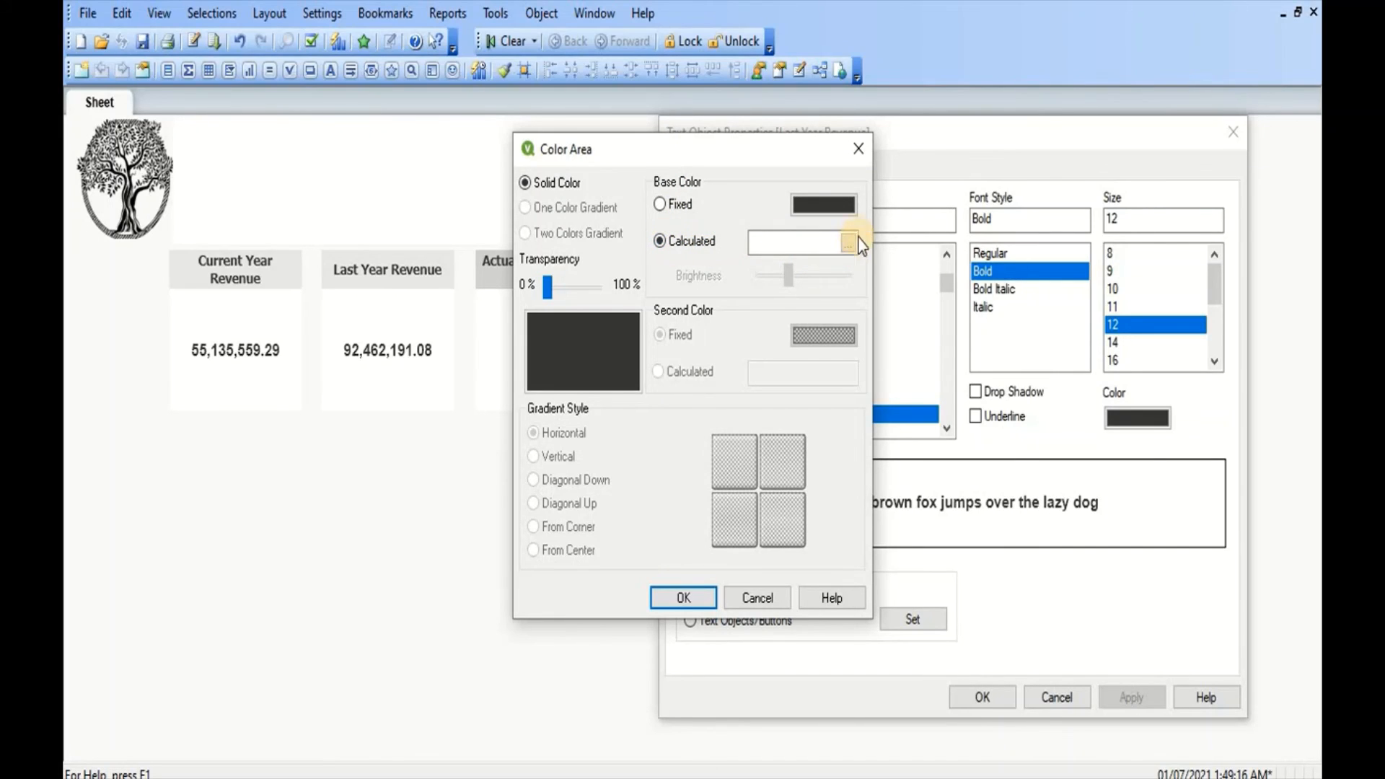
{"action": "left_click", "coordinate": [846, 240]}
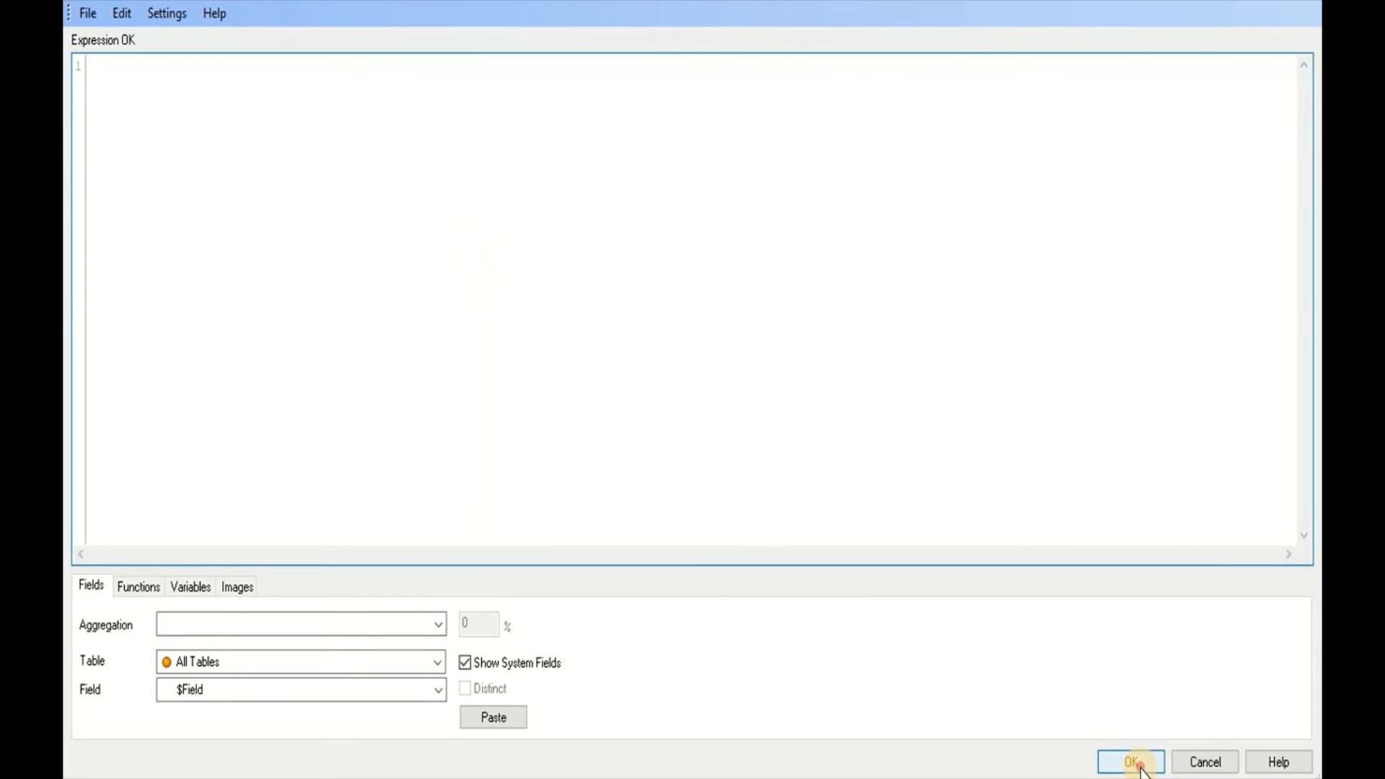
{"action": "left_click", "coordinate": [1140, 767]}
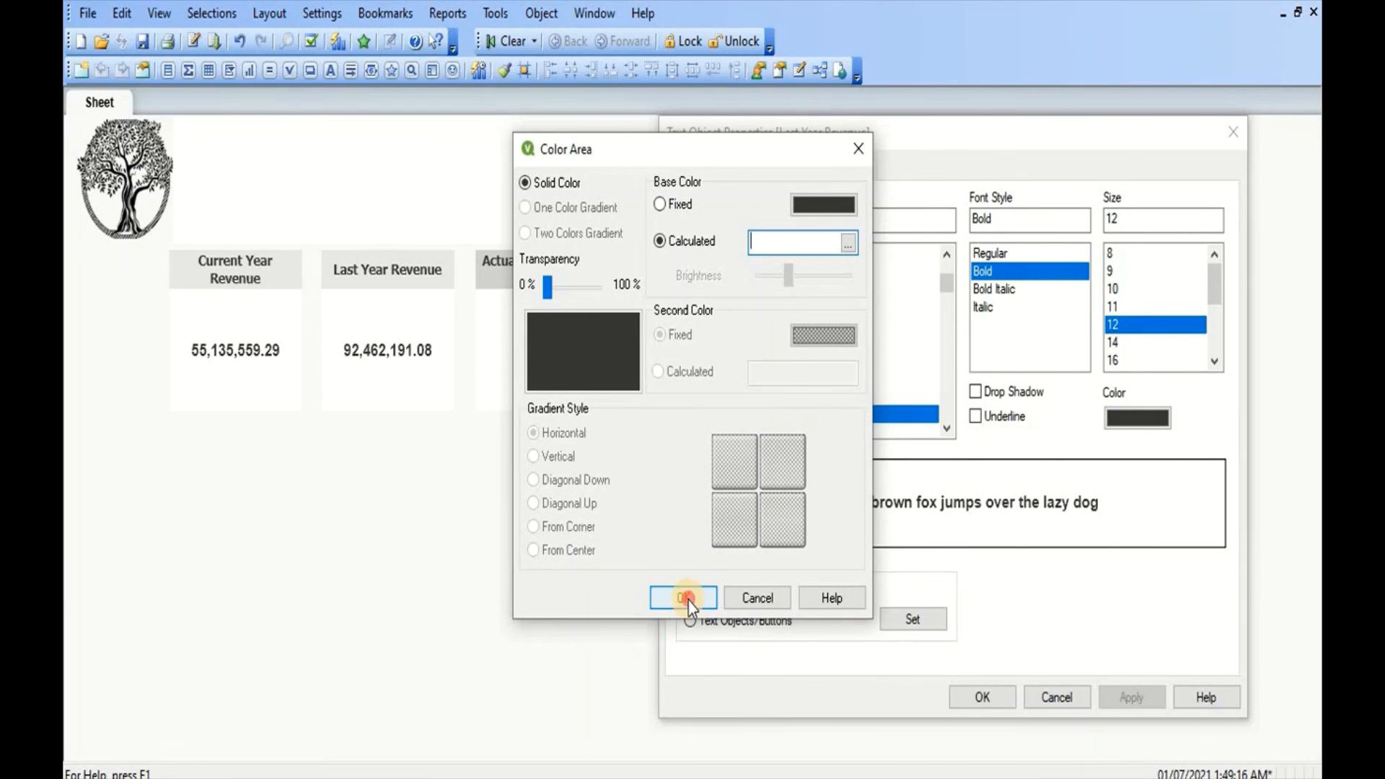
{"action": "left_click", "coordinate": [684, 599]}
Copy the parenthesized ratio of the two sums, without the -1, from the Actual vs Last Year text expression
{"action": "left_click", "coordinate": [694, 170]}
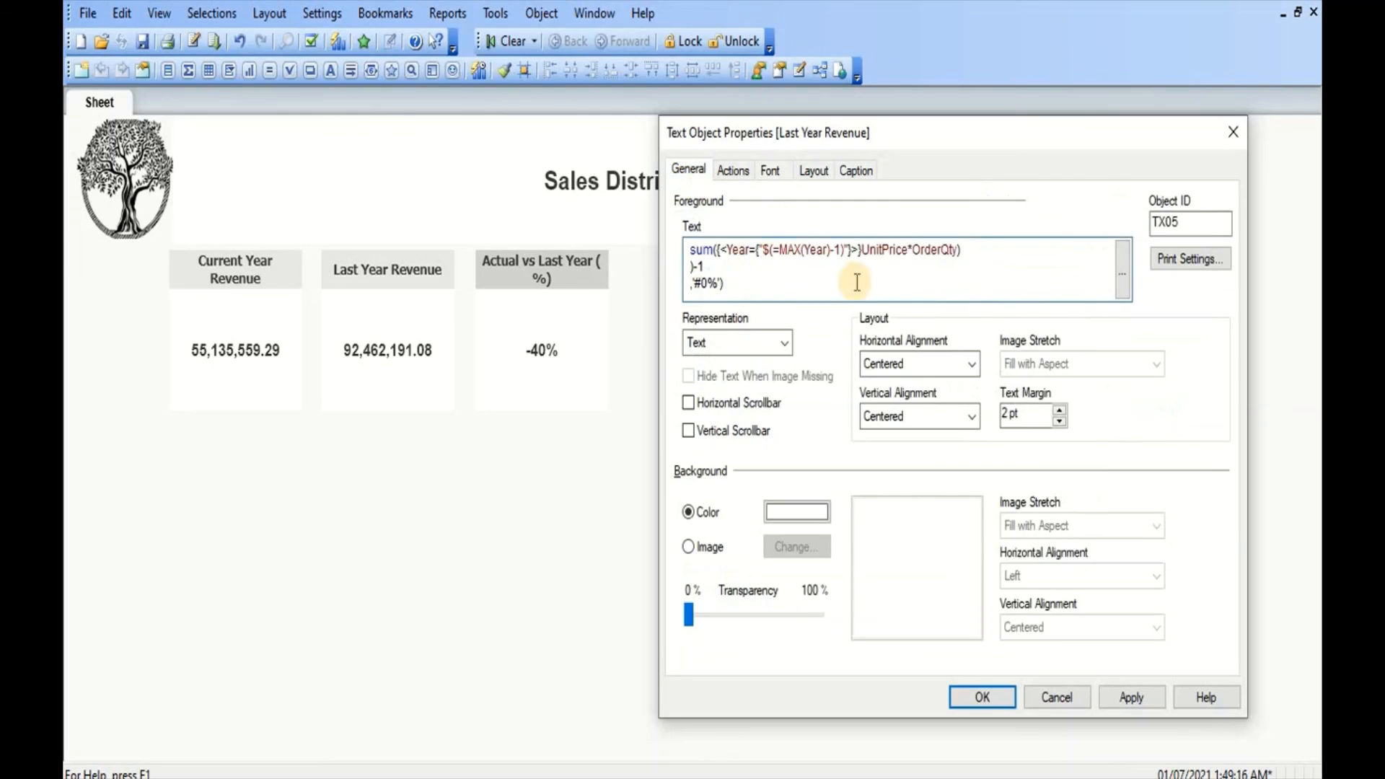
{"action": "left_click", "coordinate": [1123, 269]}
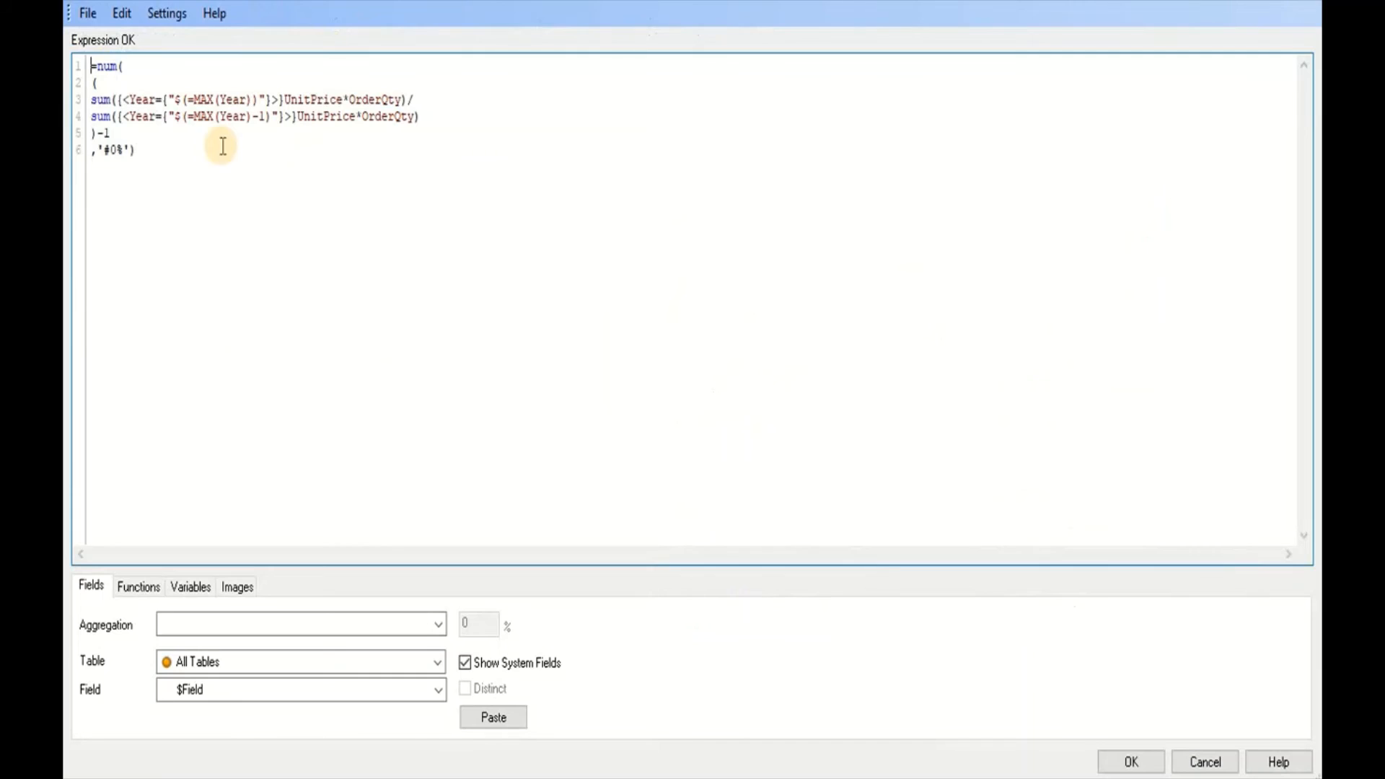
{"action": "left_click_drag", "start_coordinate": [97, 130], "coordinate": [86, 81]}
{"action": "key", "text": "ctrl+c"}
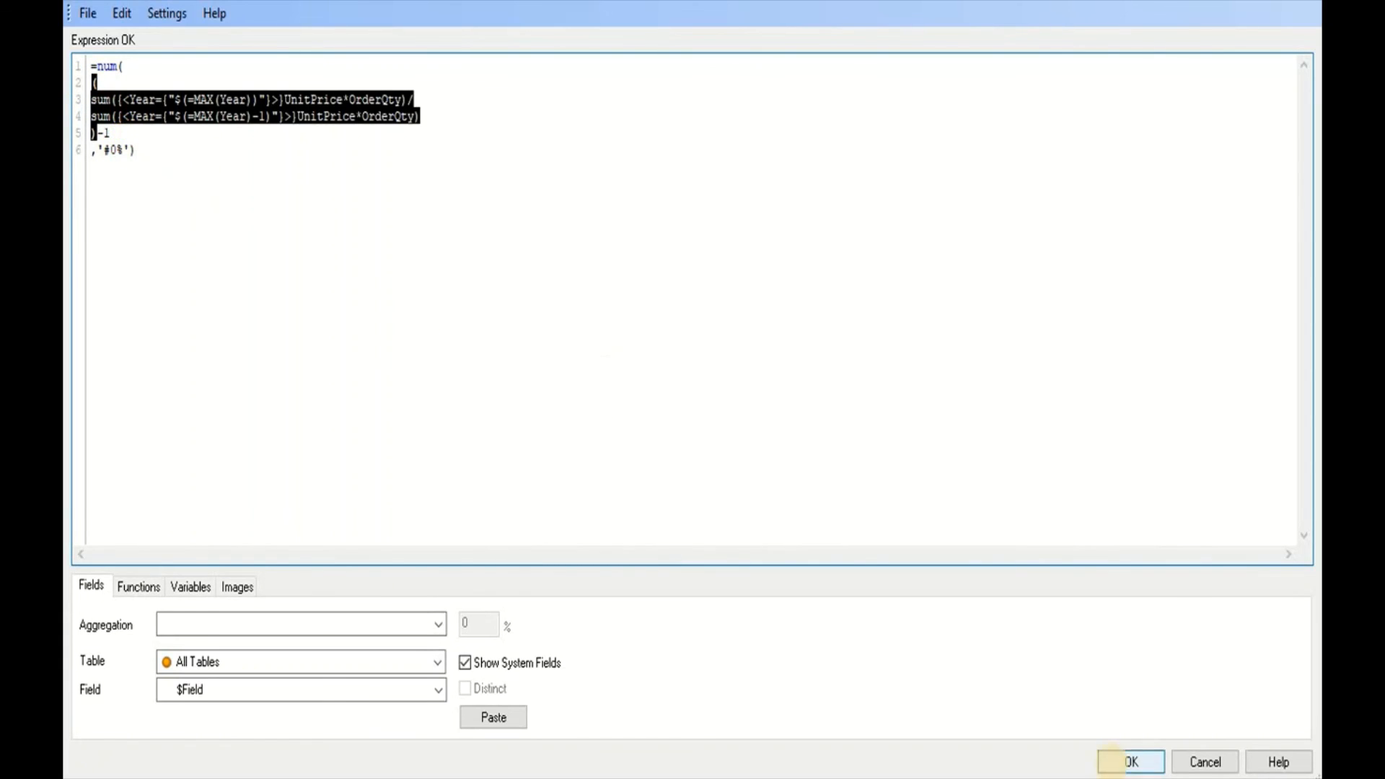
{"action": "left_click", "coordinate": [1129, 761]}
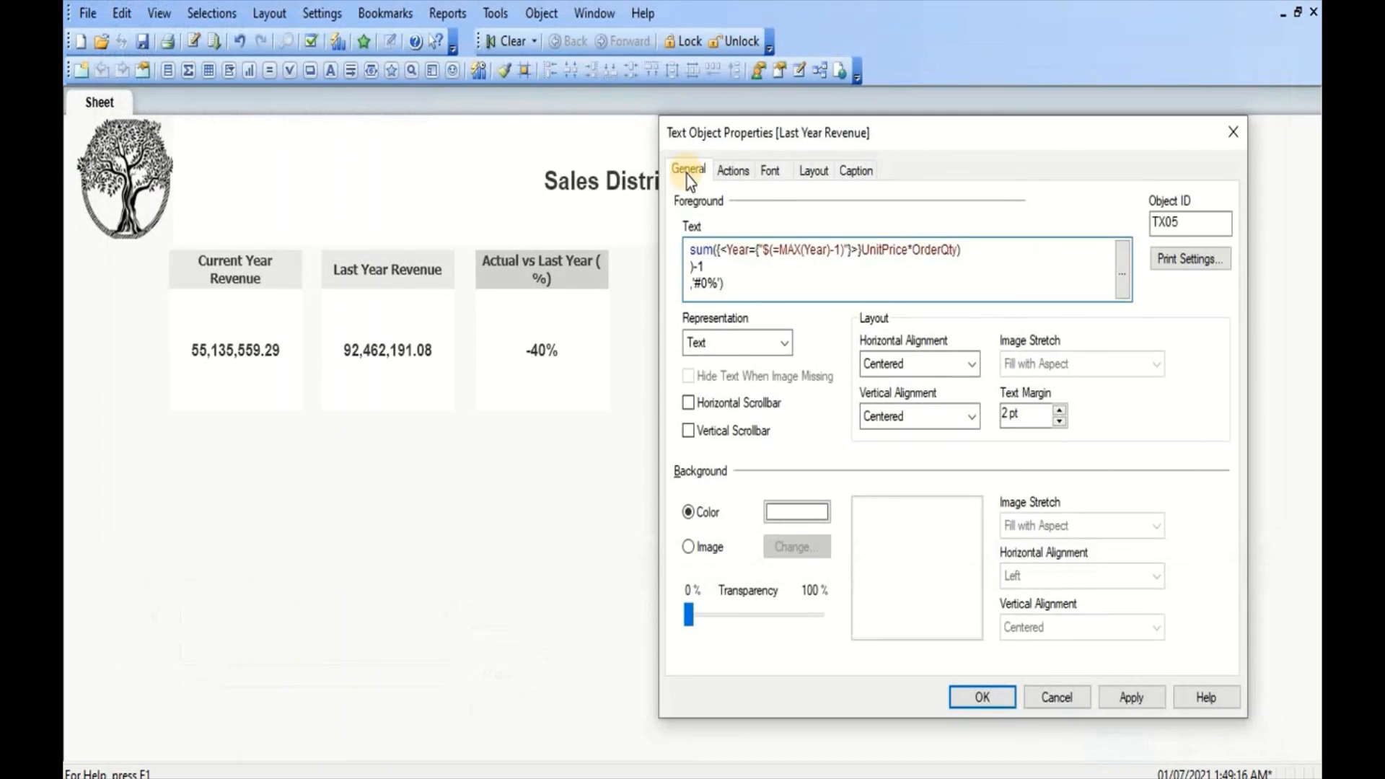
Begin the calculated font color expression with if( and paste the copied ratio of the two sums on the second line
{"action": "left_click", "coordinate": [770, 173]}
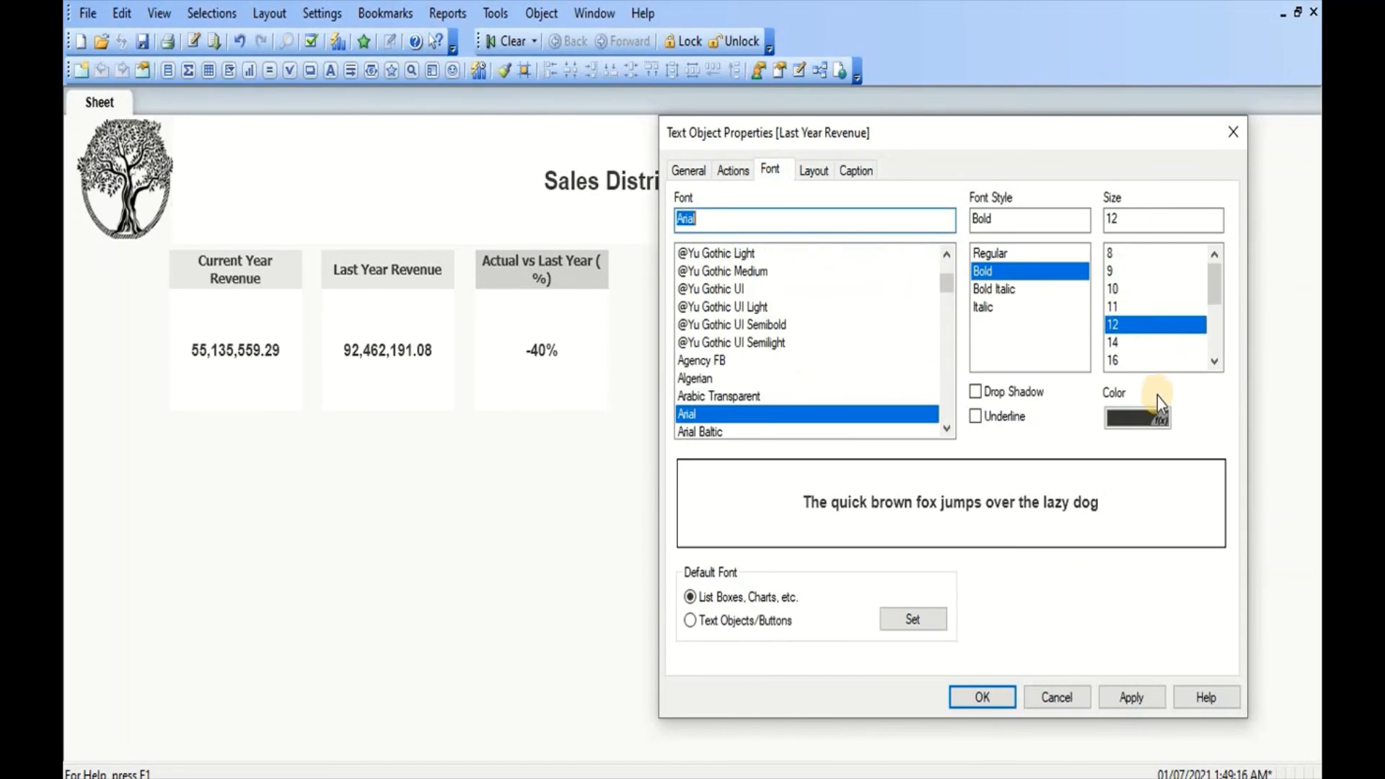
{"action": "left_click", "coordinate": [1123, 421]}
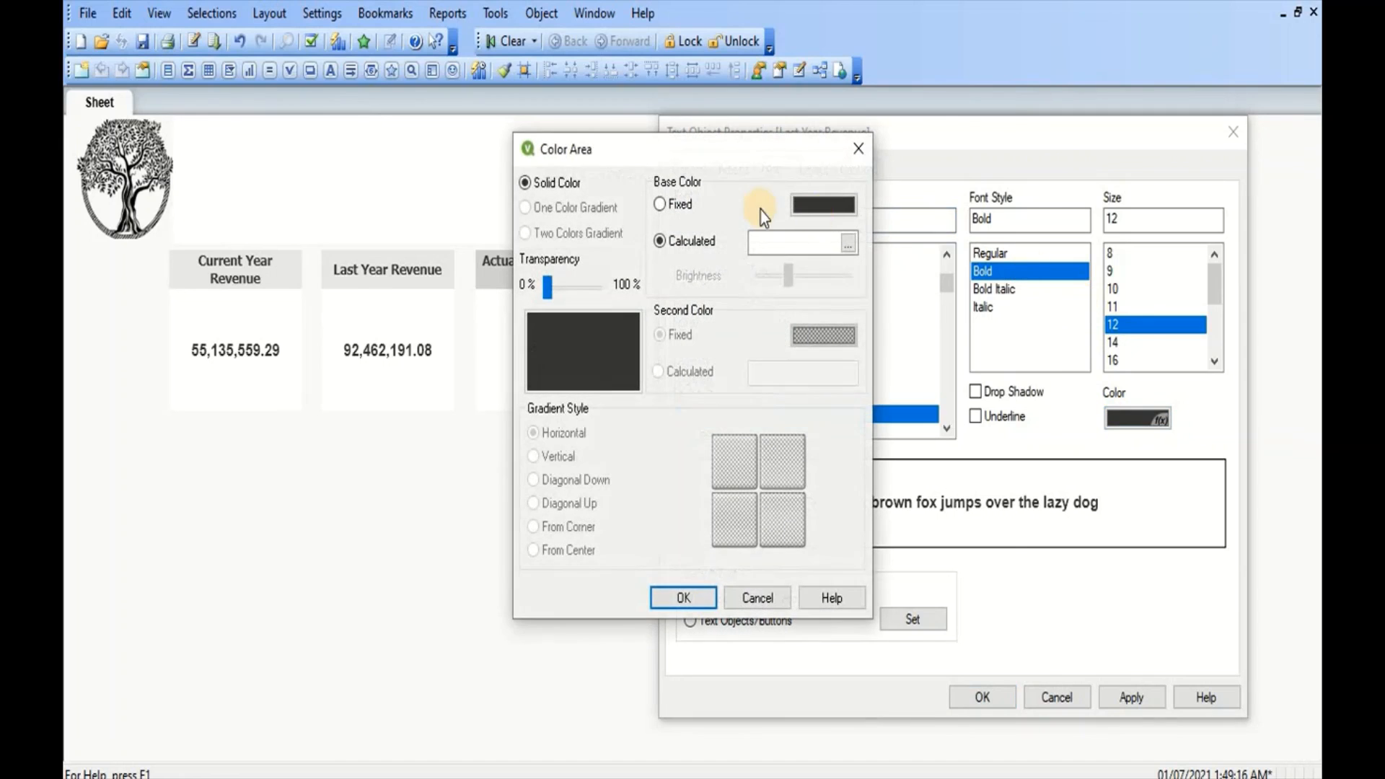
{"action": "left_click", "coordinate": [849, 244]}
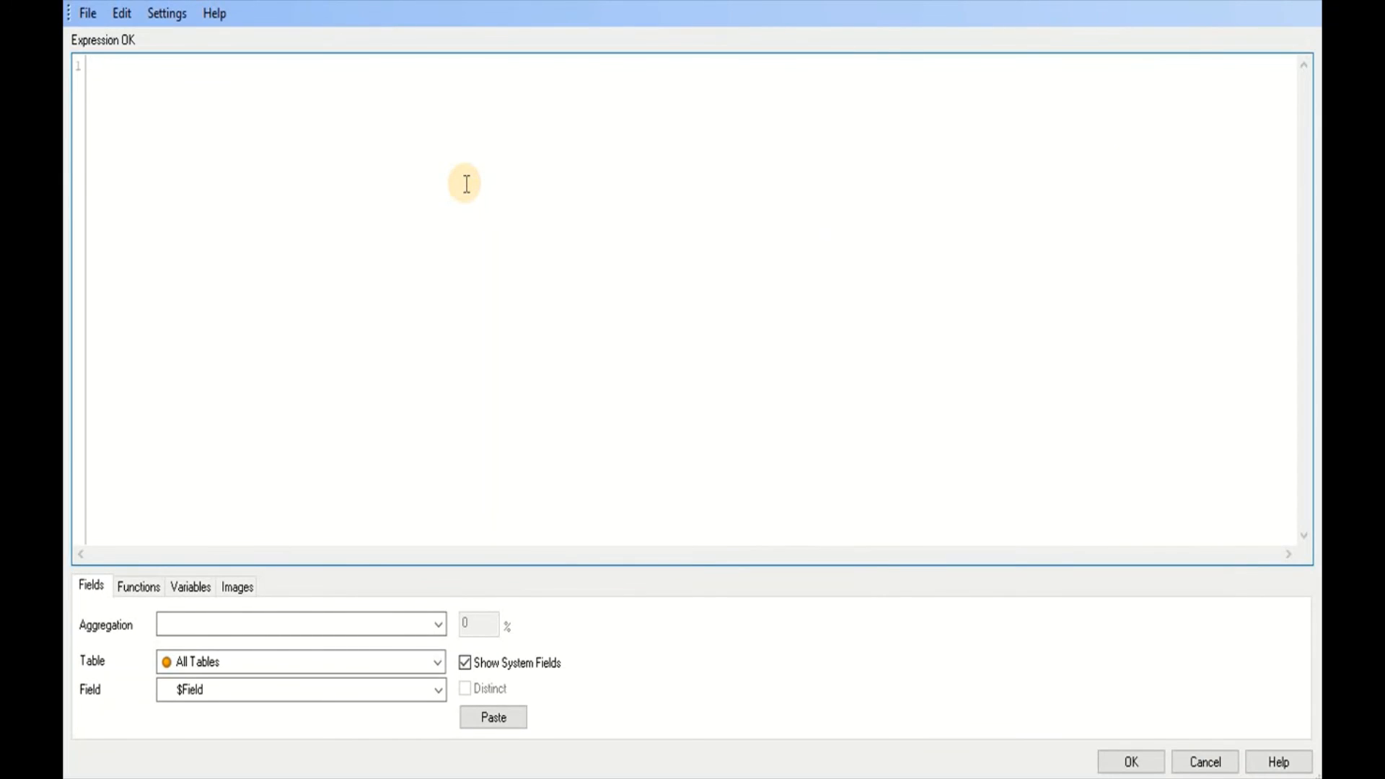
{"action": "type", "text": "if("}
{"action": "key", "text": "Return"}
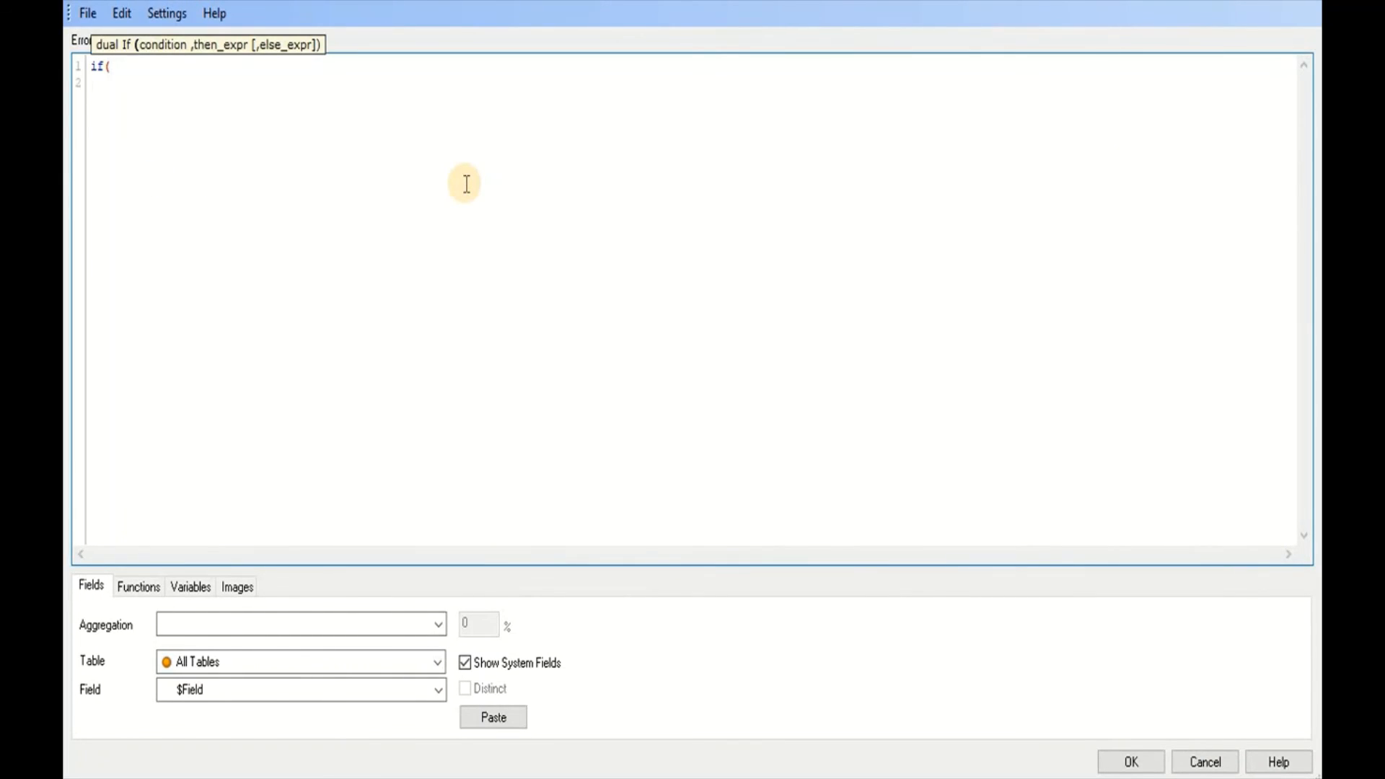
{"action": "key", "text": "ctrl+v"}
Complete the color condition with <1,red(),green()) after the ratio, and apply it to the Actual vs Last Year text's font
{"action": "type", "text": "<1,red"}
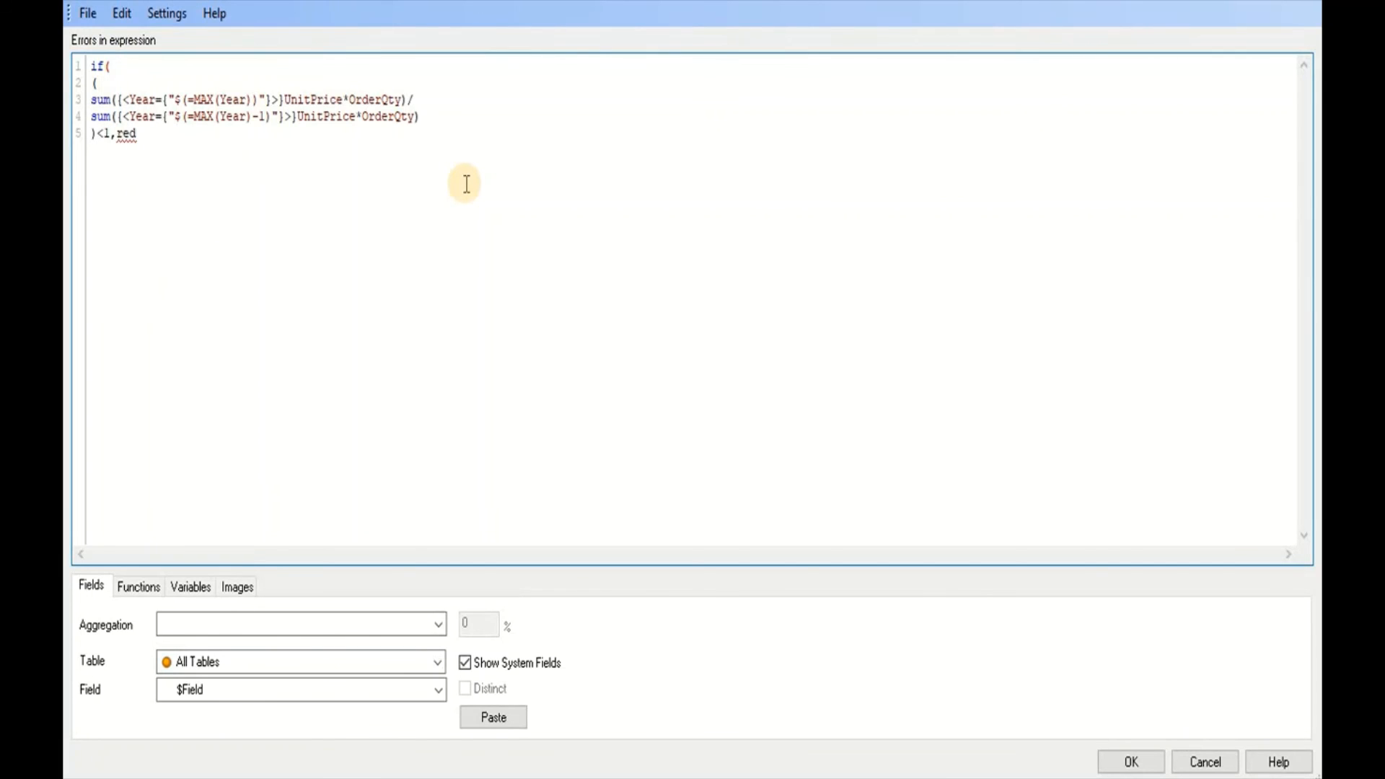
{"action": "type", "text": "(),"}
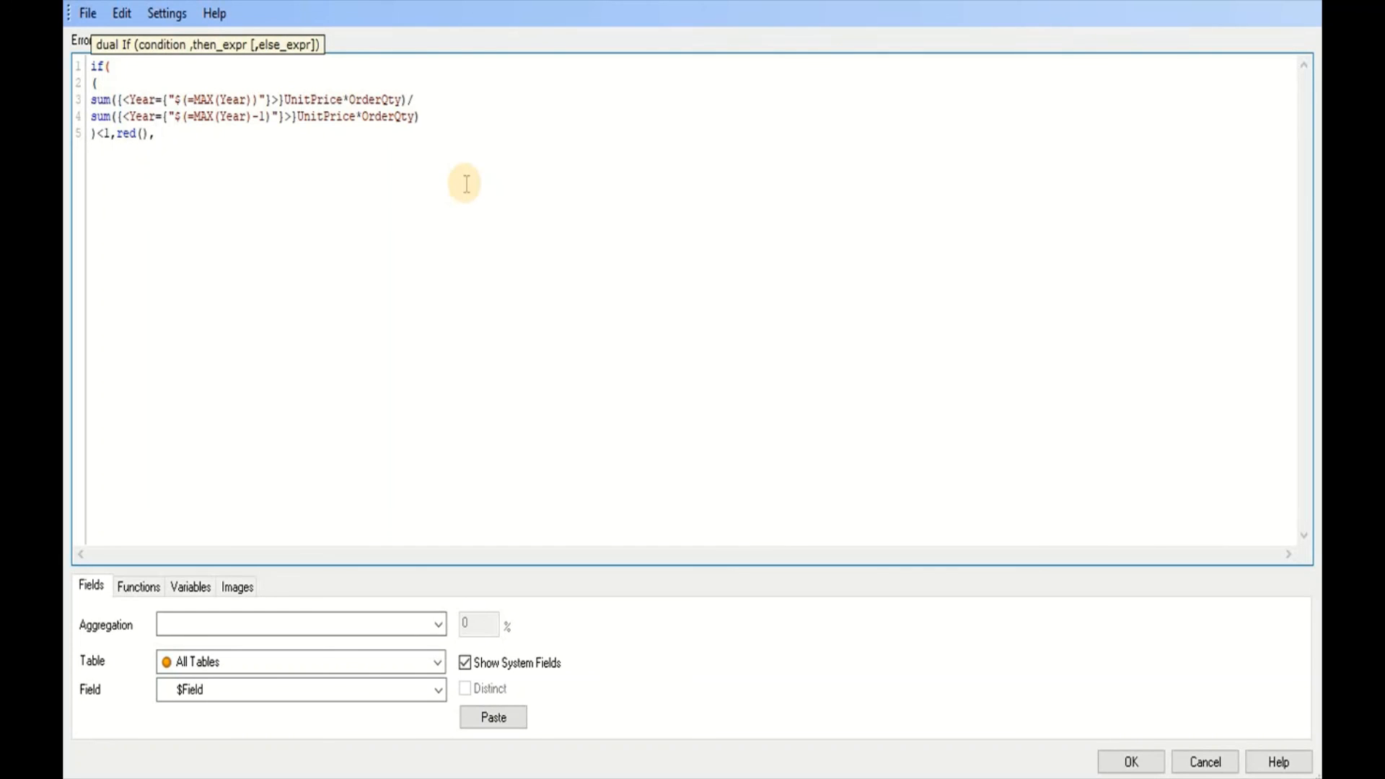
{"action": "type", "text": "green()"}
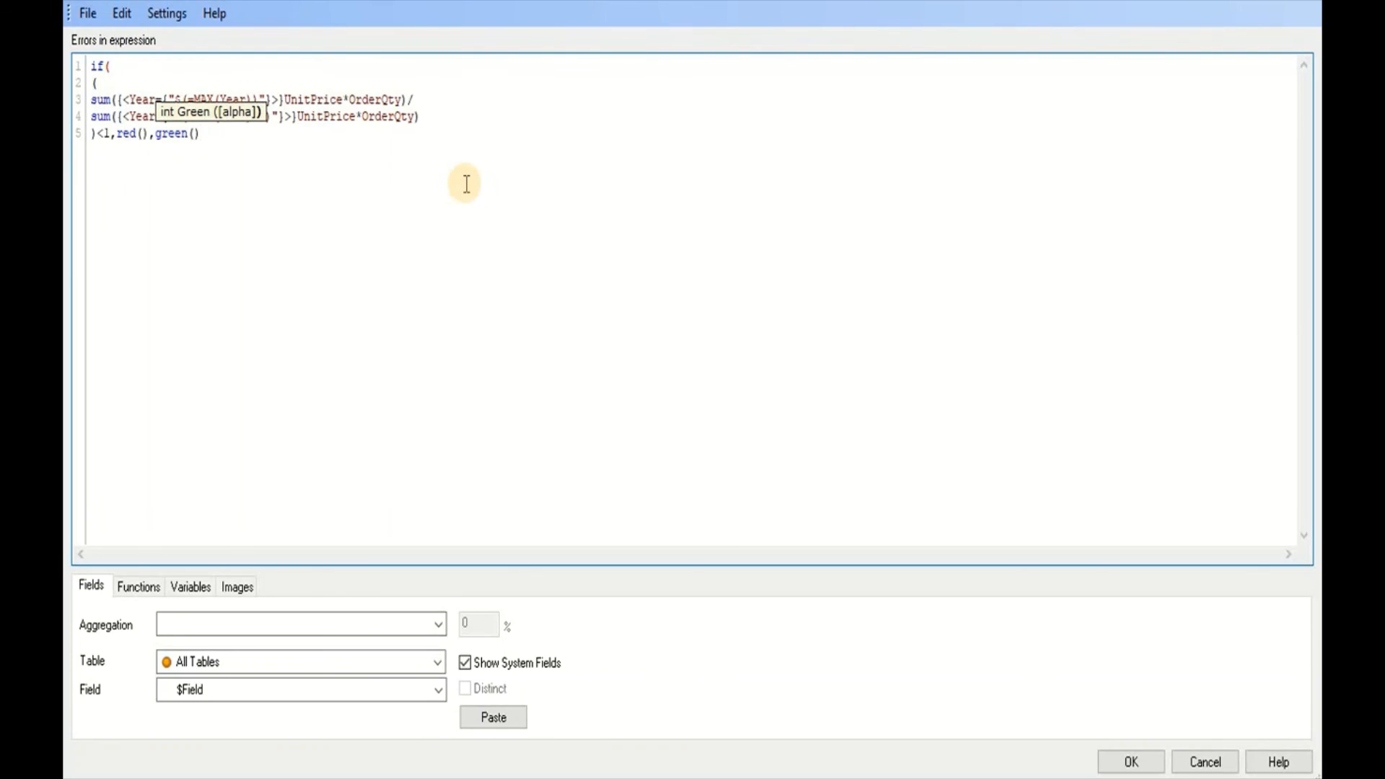
{"action": "type", "text": ")"}
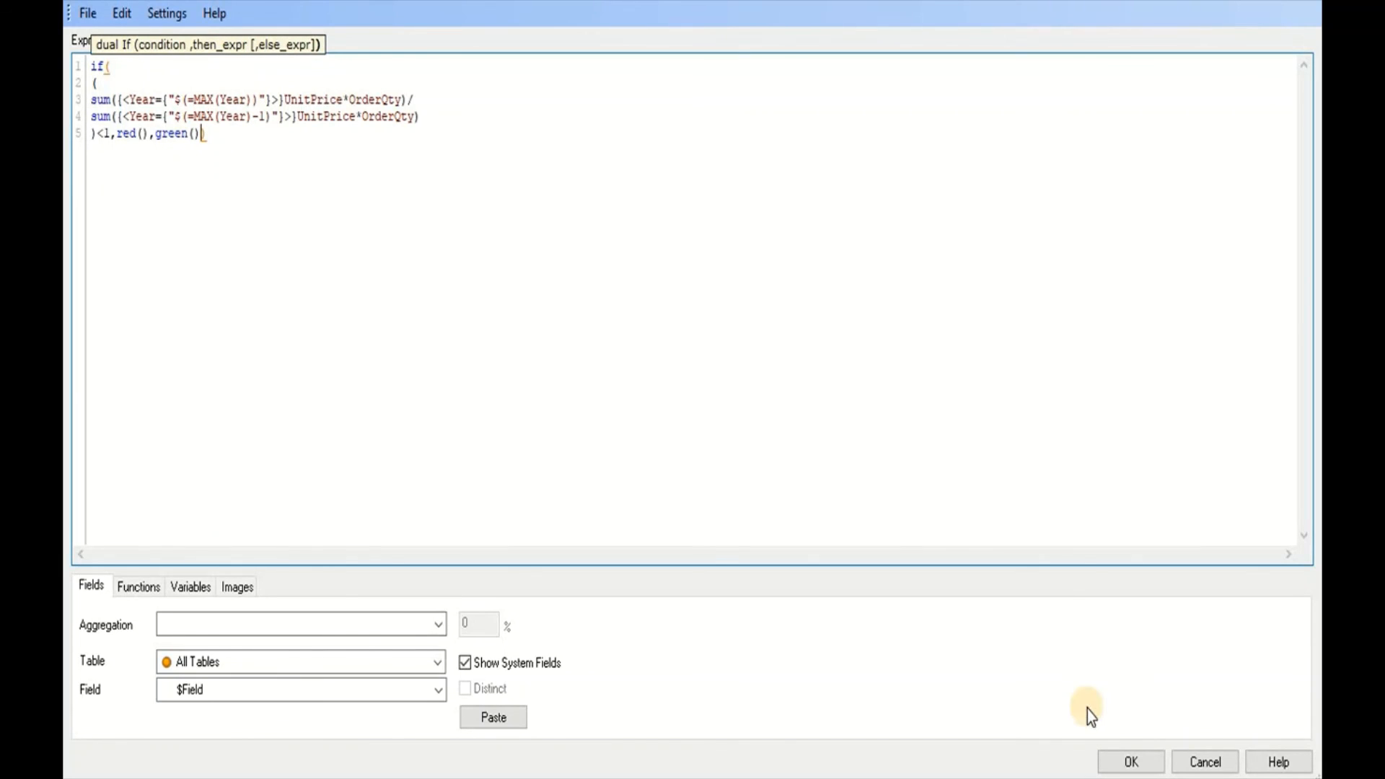
{"action": "left_click", "coordinate": [1126, 761]}
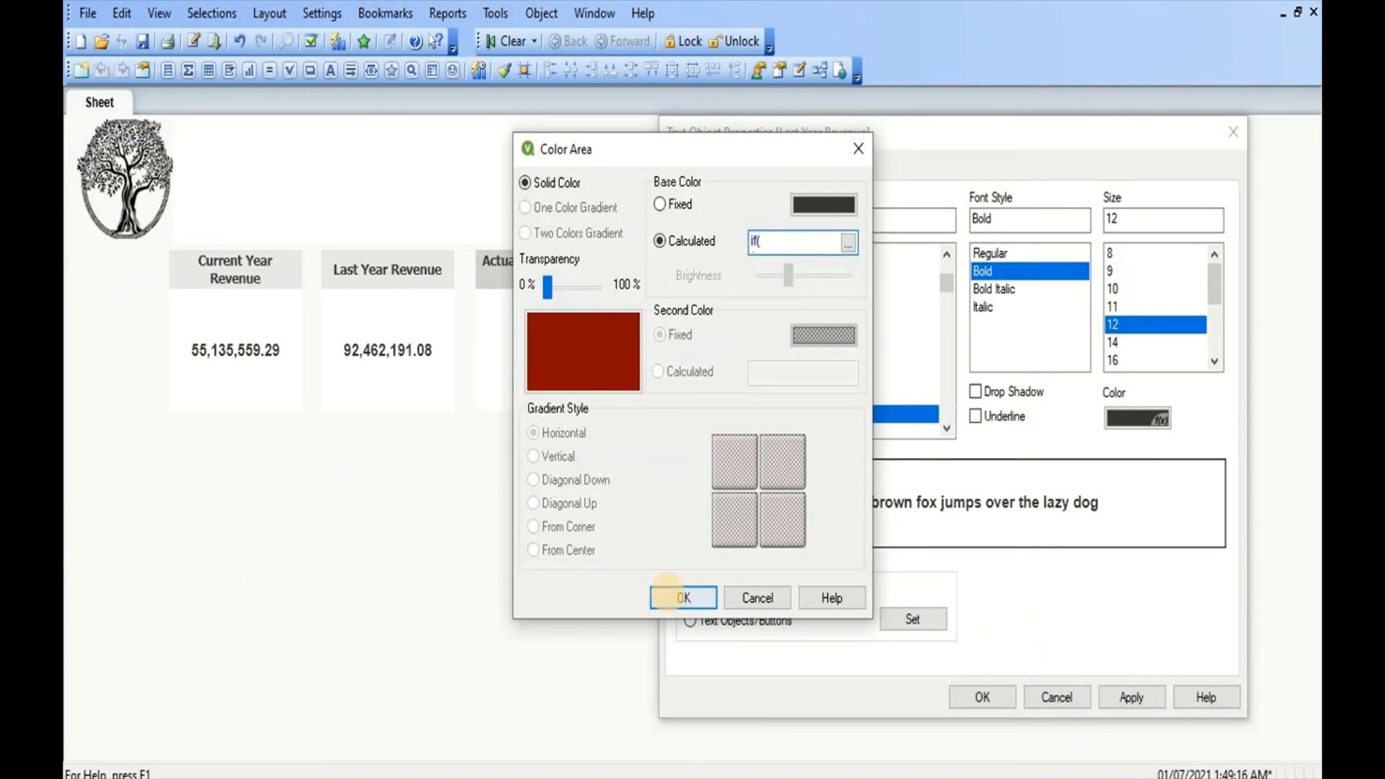
{"action": "left_click", "coordinate": [668, 596]}
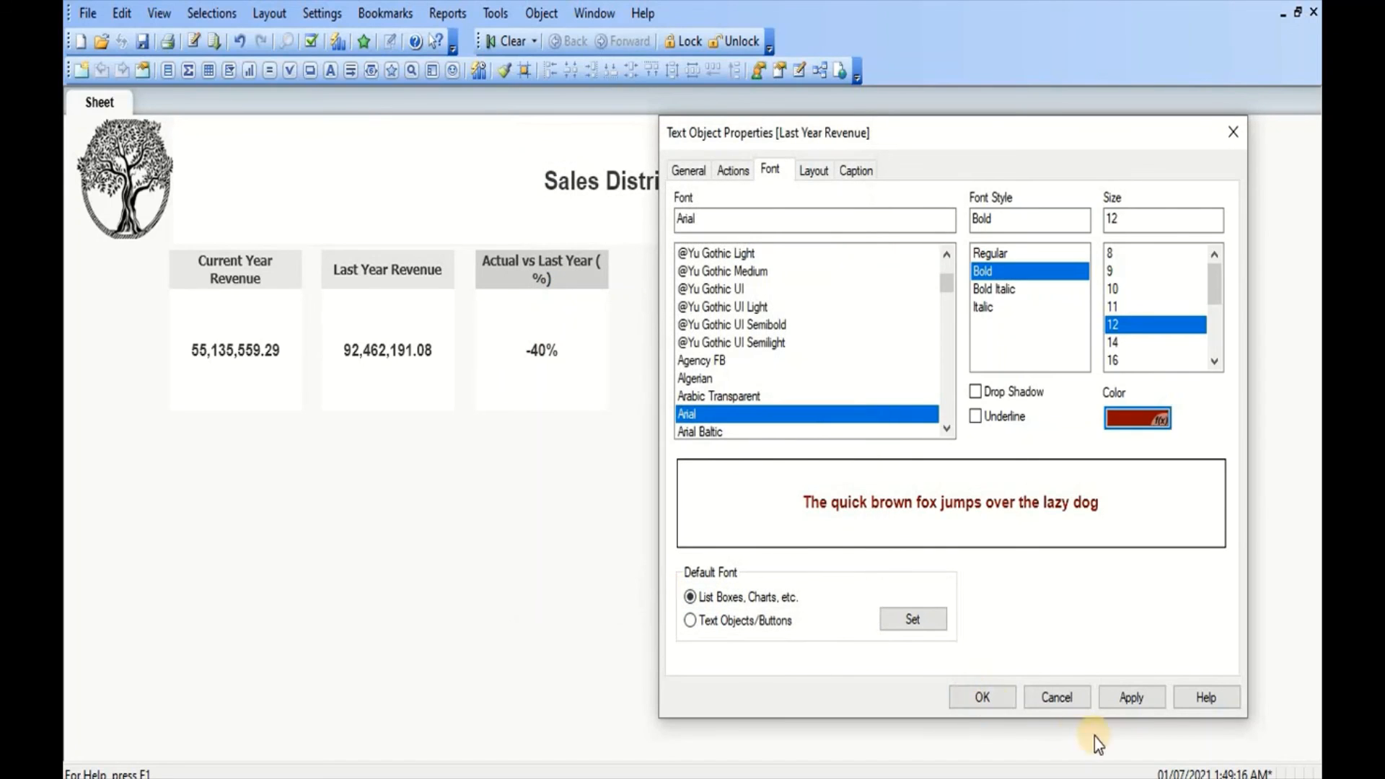
{"action": "left_click", "coordinate": [1131, 697]}
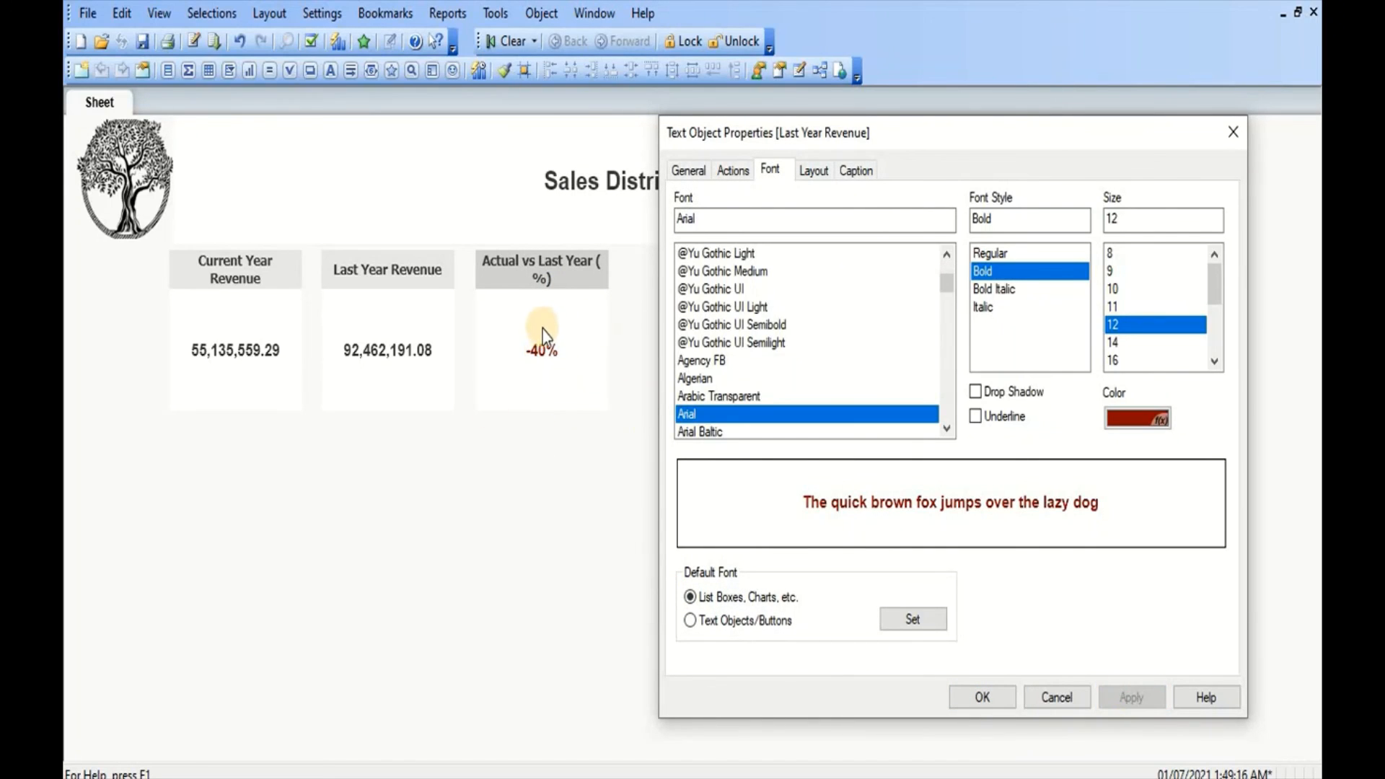
{"action": "left_click", "coordinate": [982, 697]}
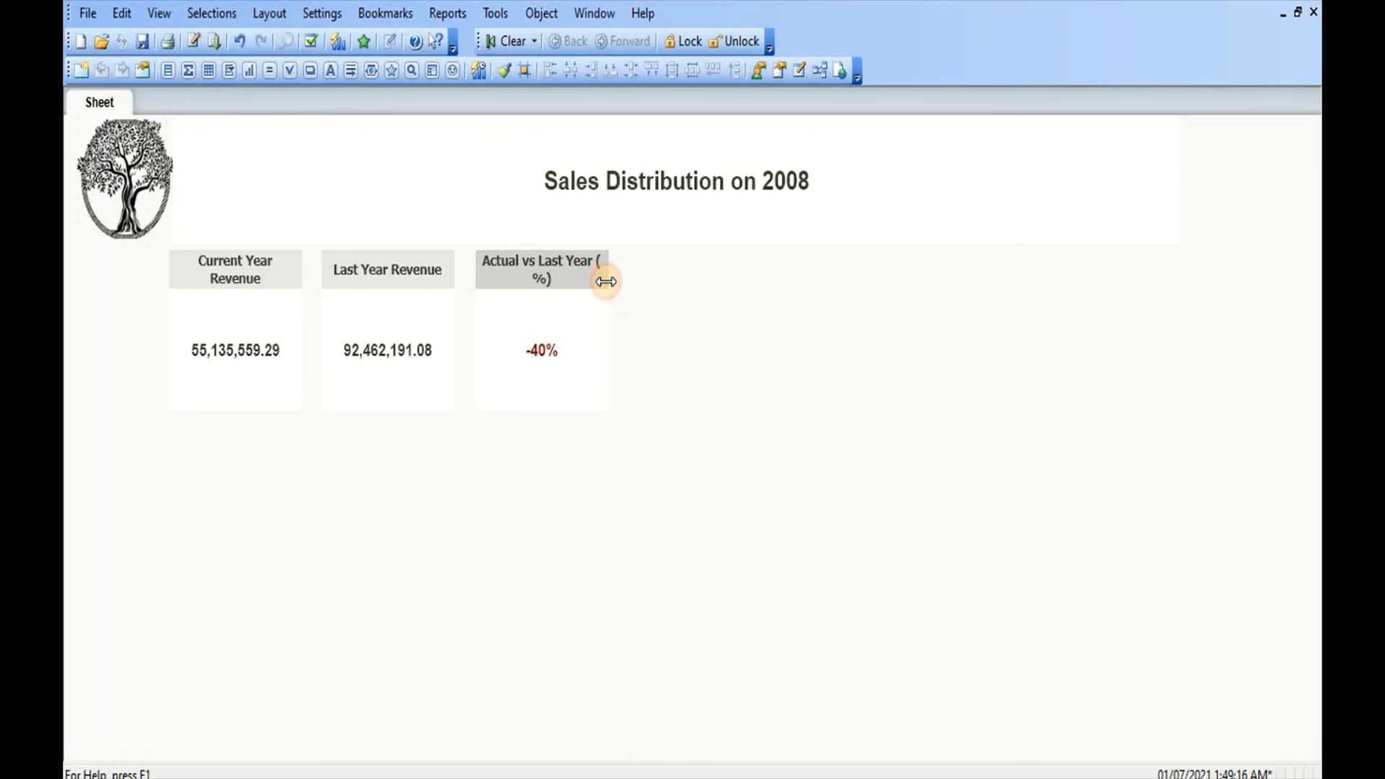
Narrow the Actual vs Last Year text box slightly so that (%) stays together on the caption's second line
{"action": "left_click_drag", "start_coordinate": [606, 282], "coordinate": [598, 282]}
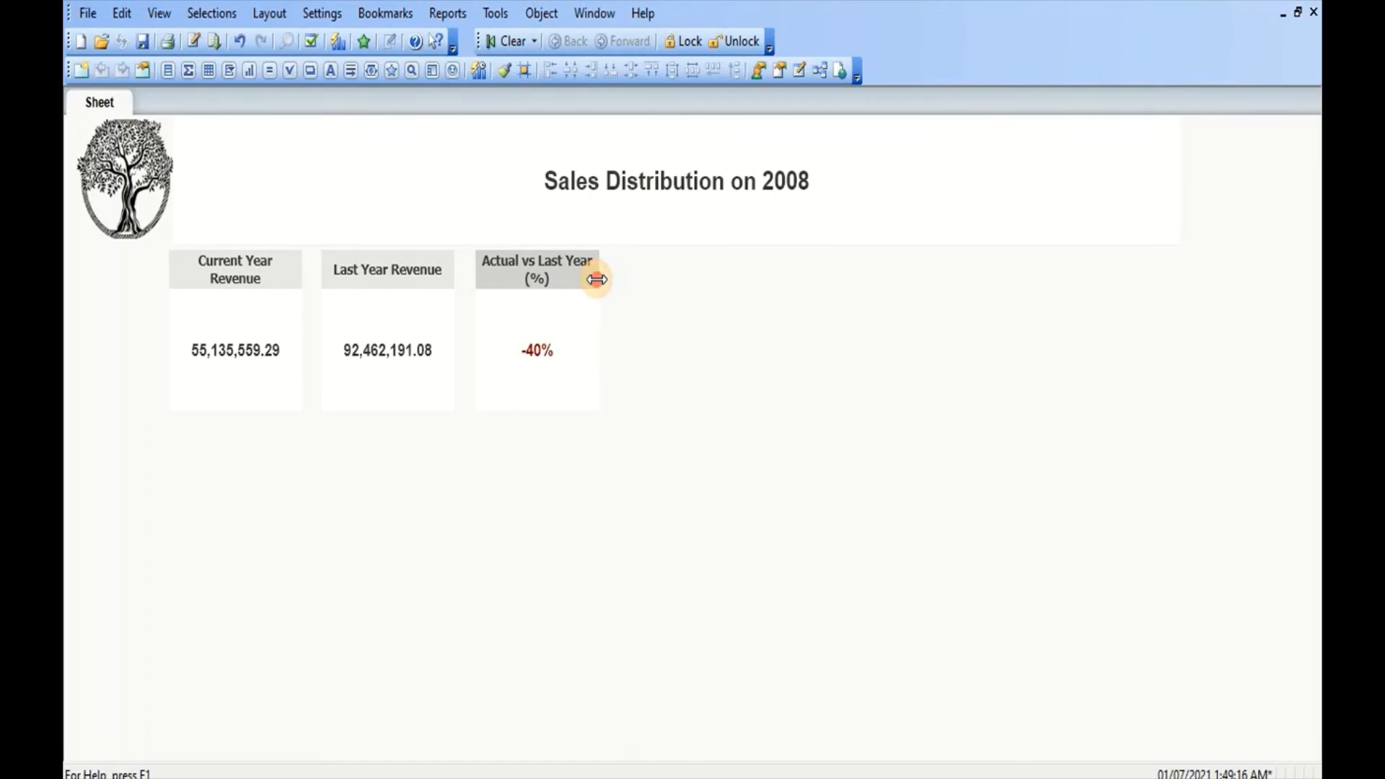